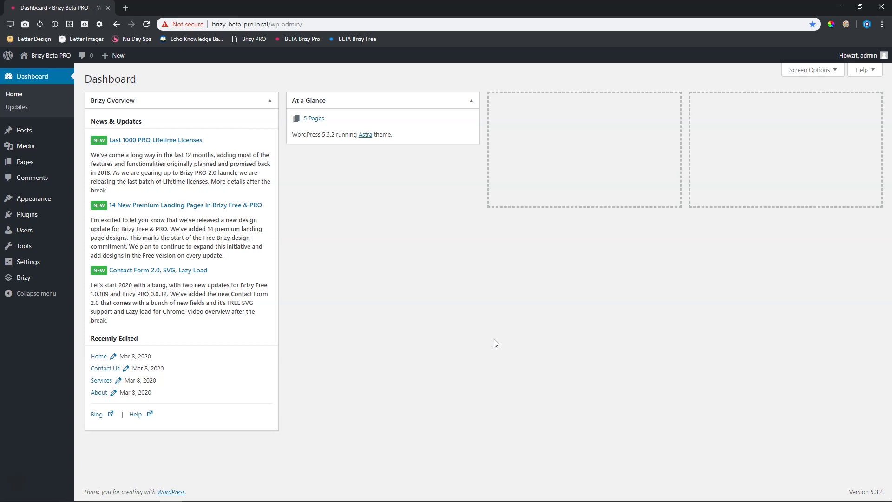
# Step: View the published Home page and examine its layout from start to end, checking for a header and footer
pyautogui.click(27, 162)
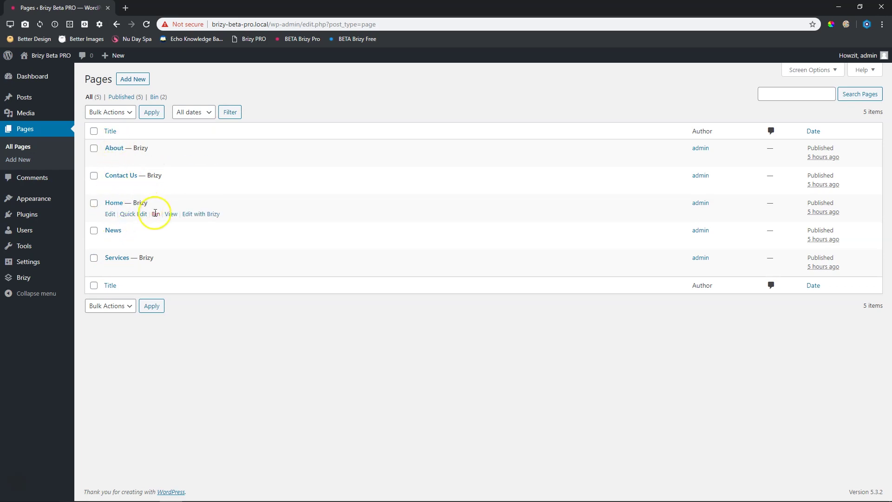
pyautogui.click(171, 215)
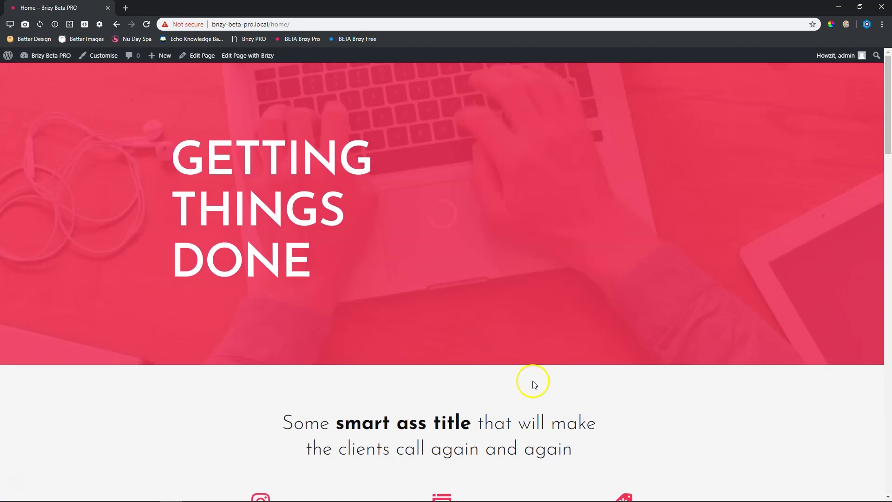
pyautogui.scroll(-5, 536, 384)
pyautogui.scroll(-20, 538, 386)
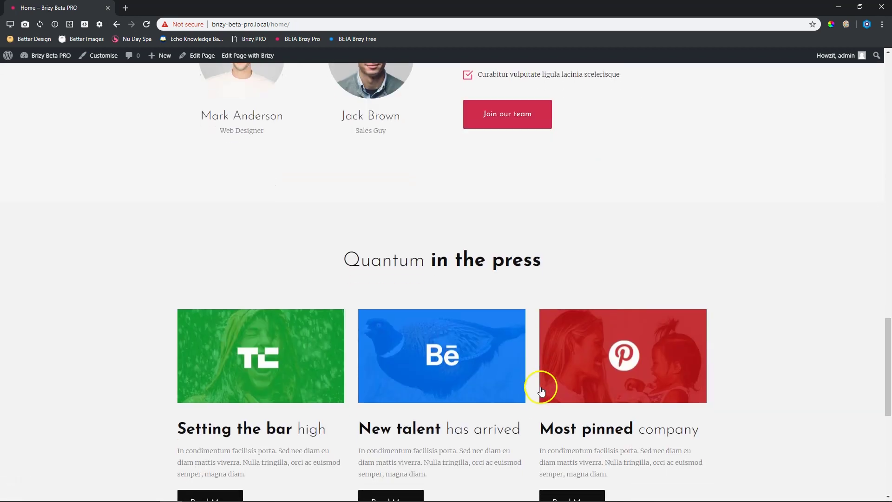
pyautogui.scroll(20, 541, 391)
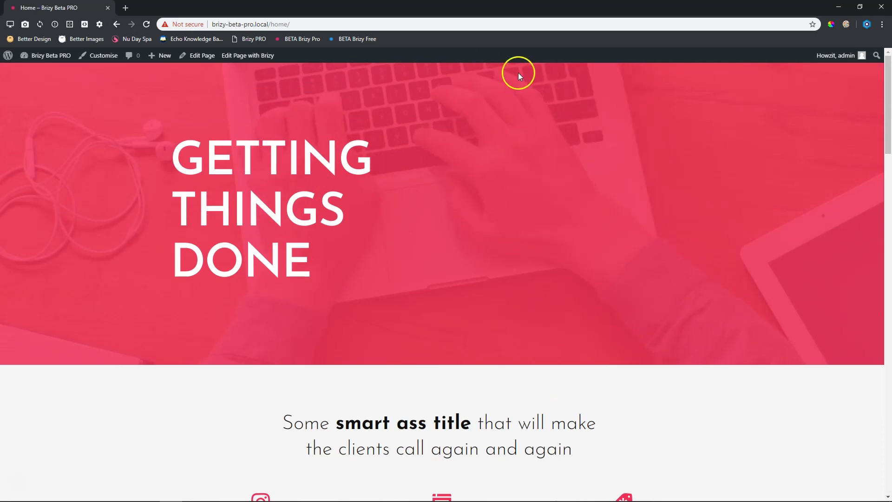
pyautogui.scroll(-20, 696, 286)
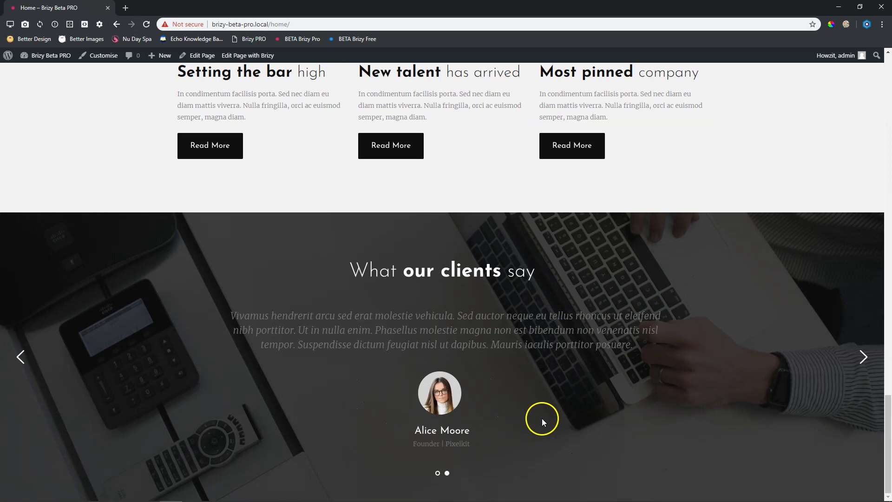
pyautogui.scroll(20, 541, 418)
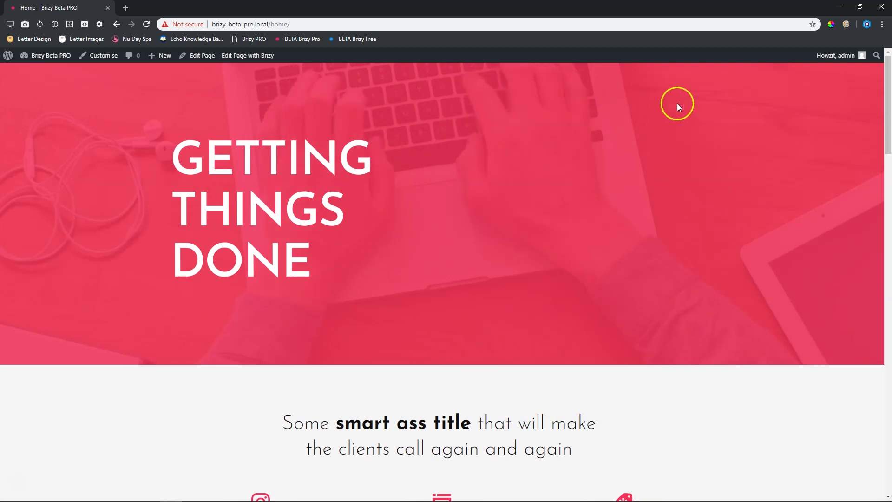
pyautogui.scroll(-15, 677, 106)
pyautogui.scroll(-15, 684, 131)
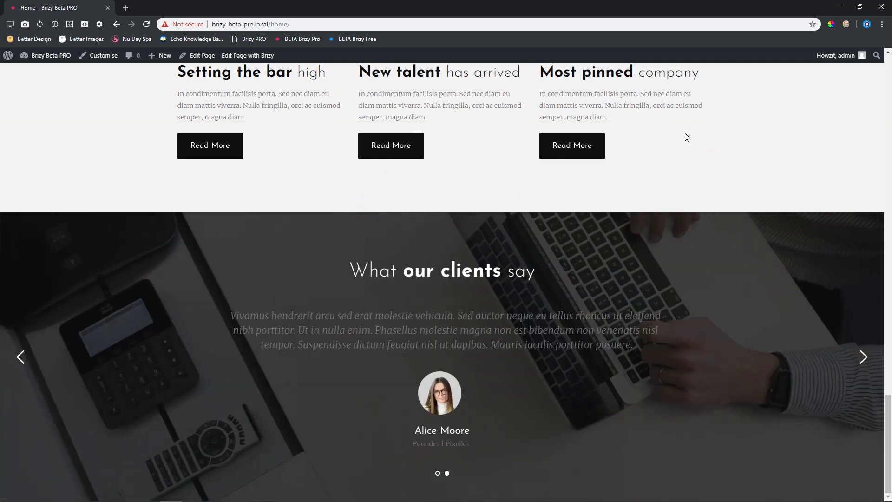
# Step: View the site's front page from the dashboard to check what it displays, and return to the dashboard
pyautogui.click(31, 57)
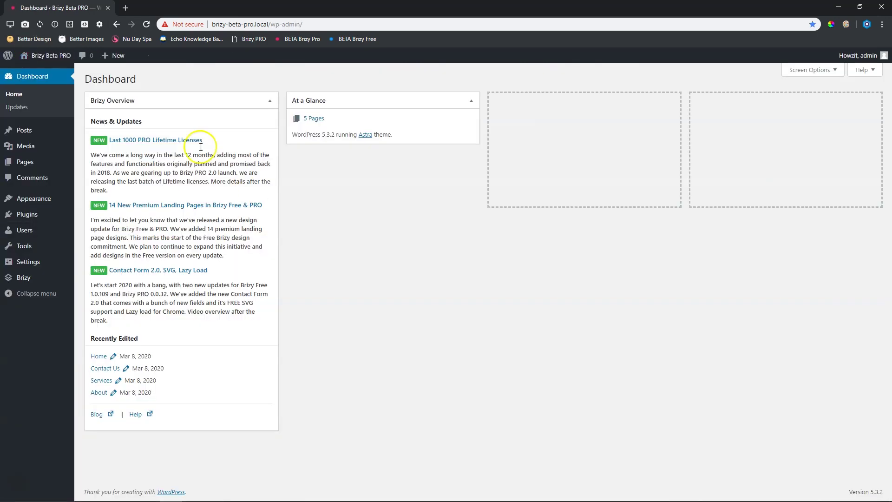
pyautogui.click(40, 249)
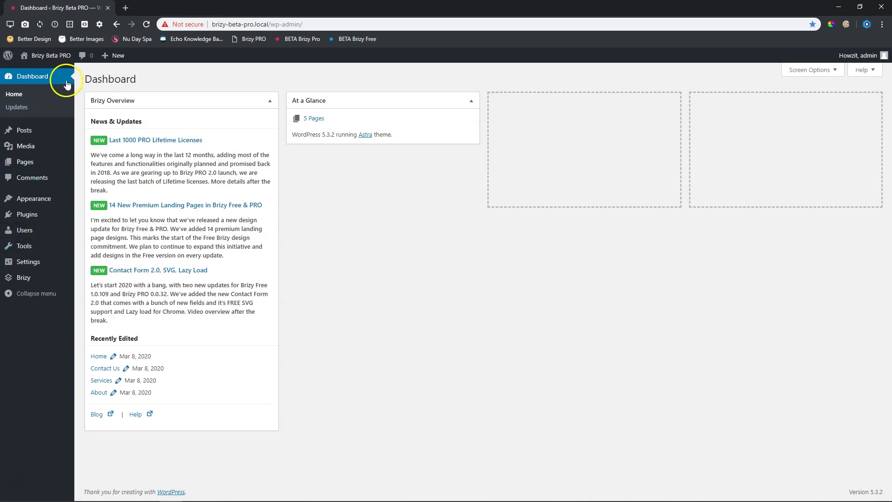
pyautogui.click(49, 57)
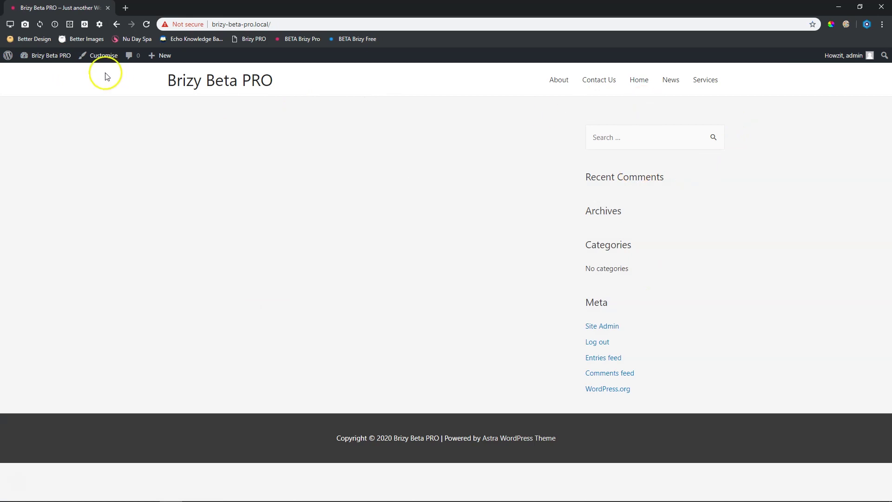
pyautogui.moveTo(49, 57)
pyautogui.click(60, 60)
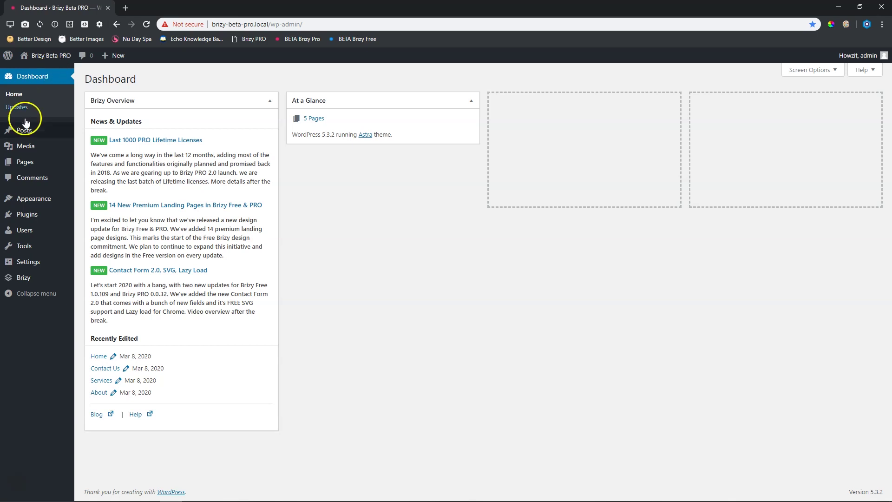
# Step: In Reading Settings, make the homepage a static page using Home, set News as the posts page, and save
pyautogui.moveTo(32, 262)
pyautogui.click(92, 289)
pyautogui.click(190, 121)
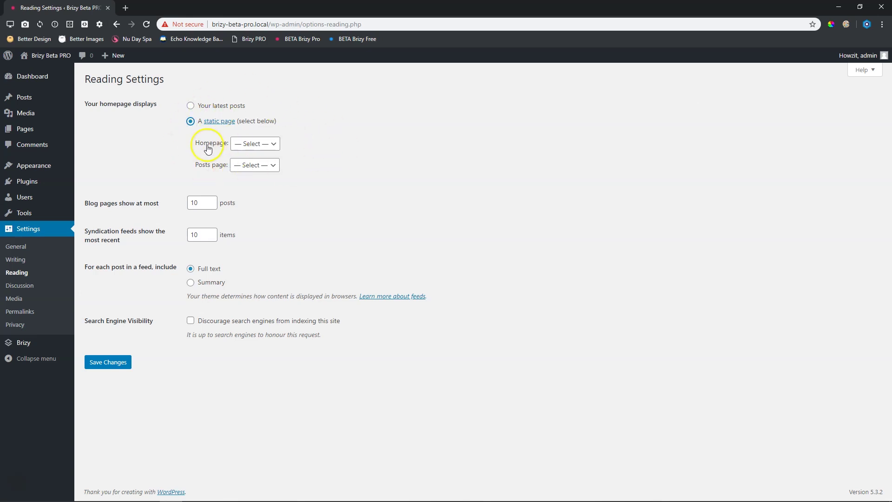
pyautogui.click(254, 144)
pyautogui.click(252, 184)
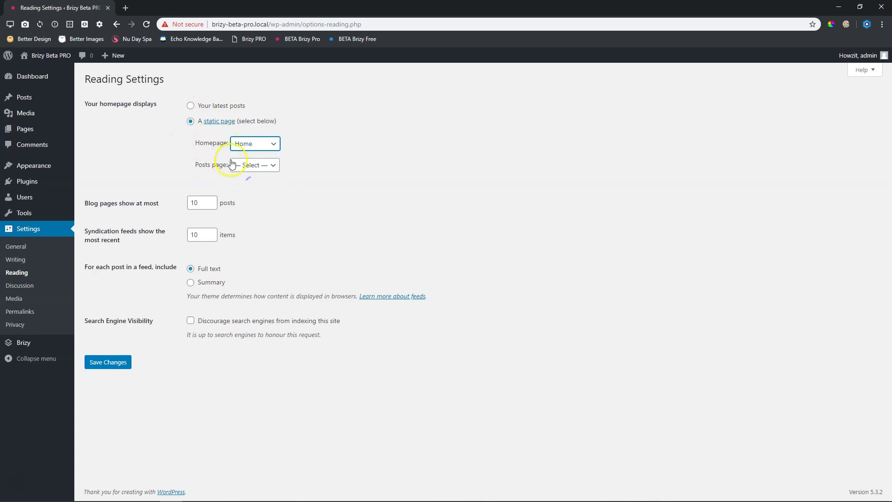
pyautogui.click(251, 170)
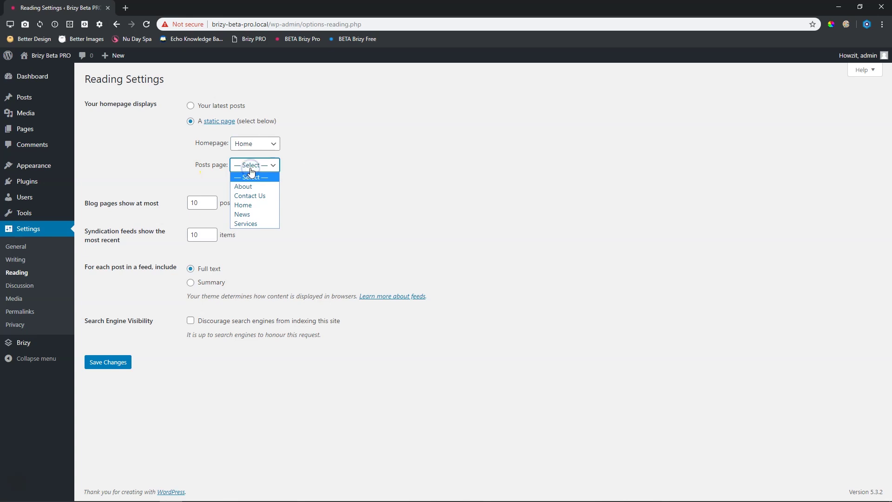
pyautogui.click(242, 215)
pyautogui.click(115, 363)
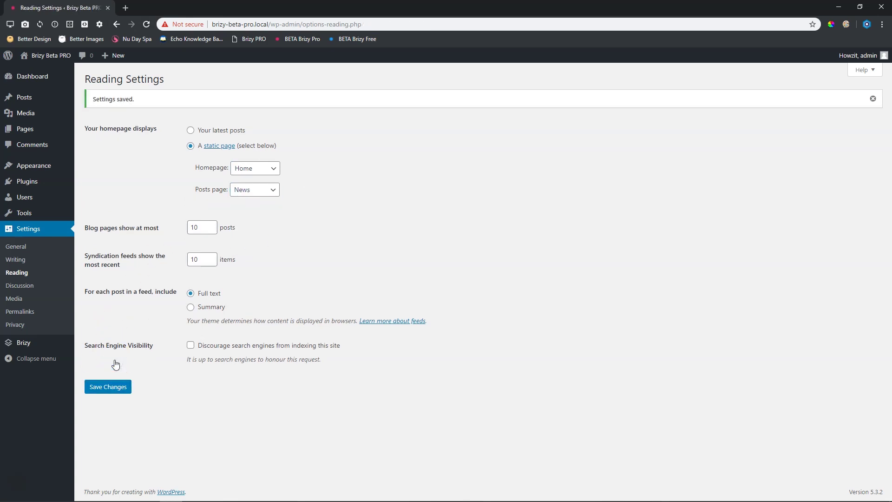
pyautogui.click(111, 389)
# Step: Create a navigation menu named "Main Menu"
pyautogui.moveTo(70, 166)
pyautogui.click(97, 207)
pyautogui.click(287, 184)
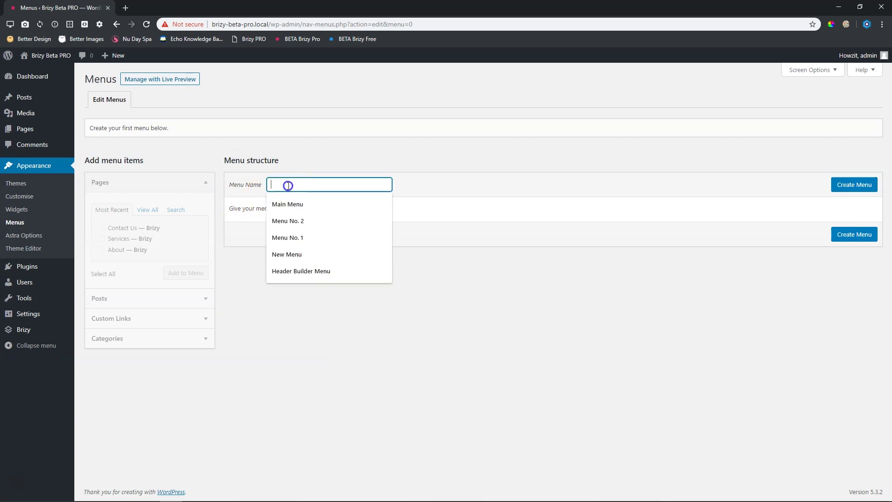
pyautogui.click(290, 204)
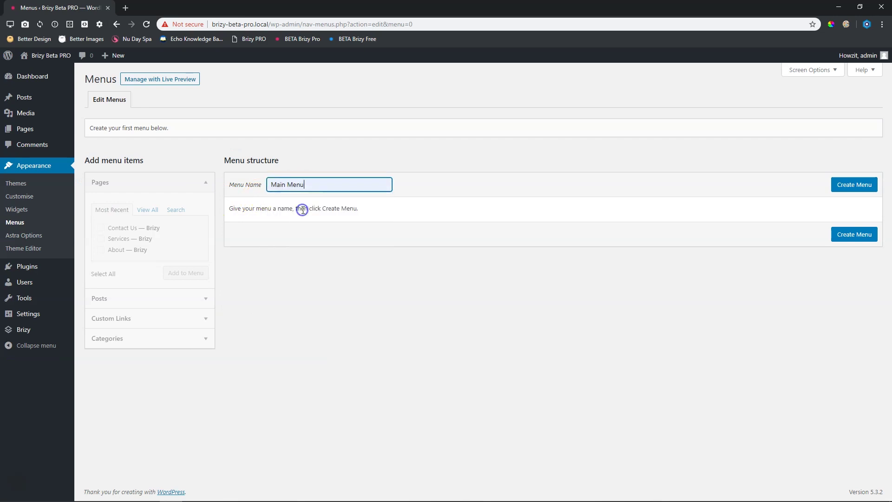
pyautogui.click(853, 184)
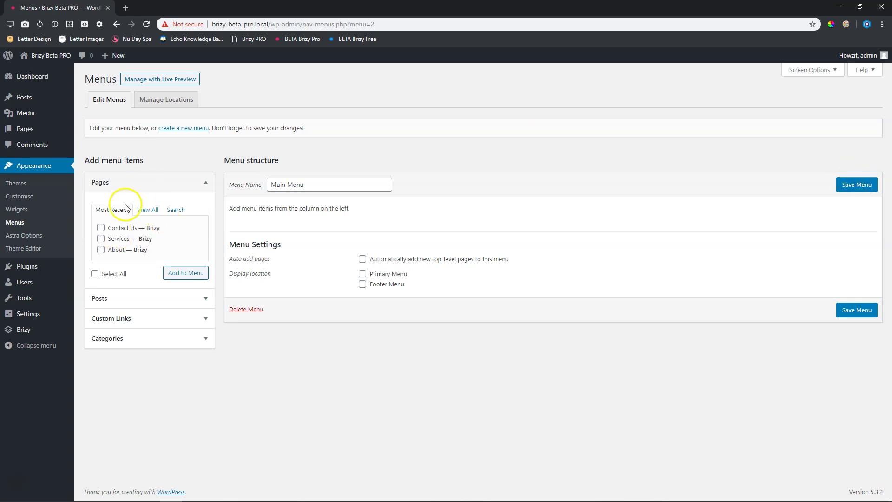
# Step: Add all pages to Main Menu and order them Home, Services, About, News, Contact Us
pyautogui.click(148, 210)
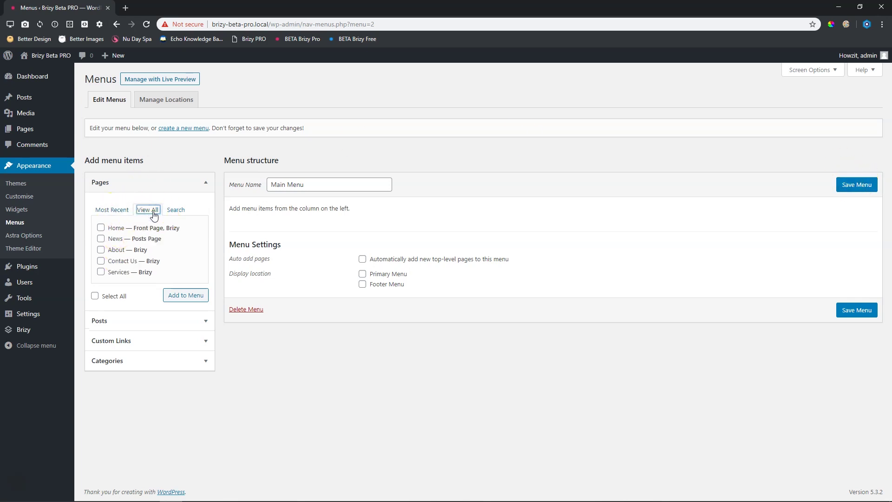
pyautogui.click(95, 296)
pyautogui.click(175, 297)
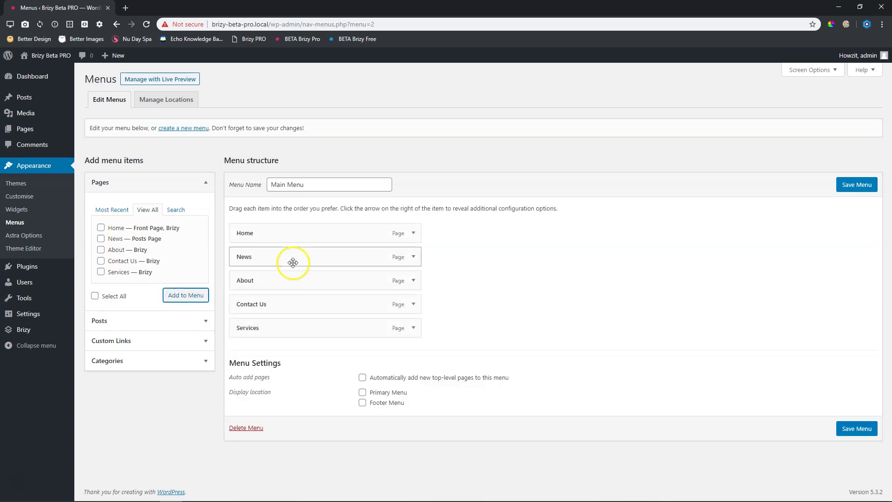
pyautogui.moveTo(259, 281); pyautogui.dragTo(251, 259)
pyautogui.moveTo(253, 328); pyautogui.dragTo(249, 256)
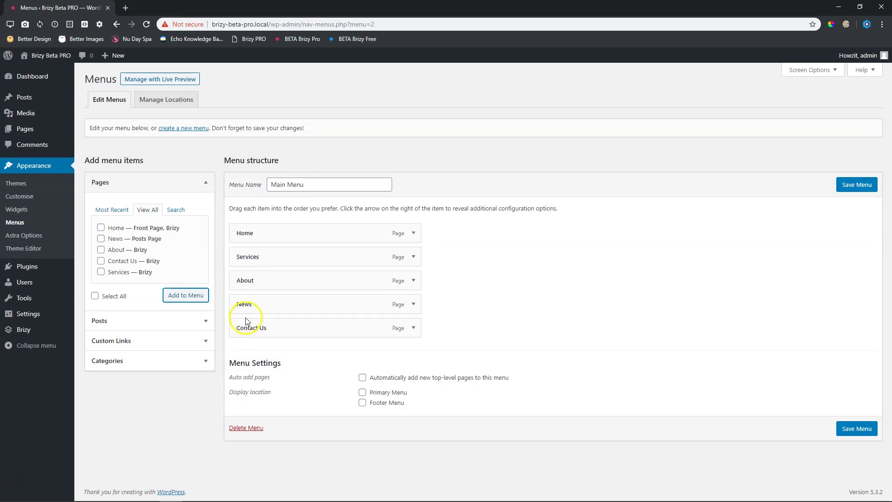
# Step: Assign Main Menu to the Primary Menu and Footer Menu display locations and save it
pyautogui.click(362, 392)
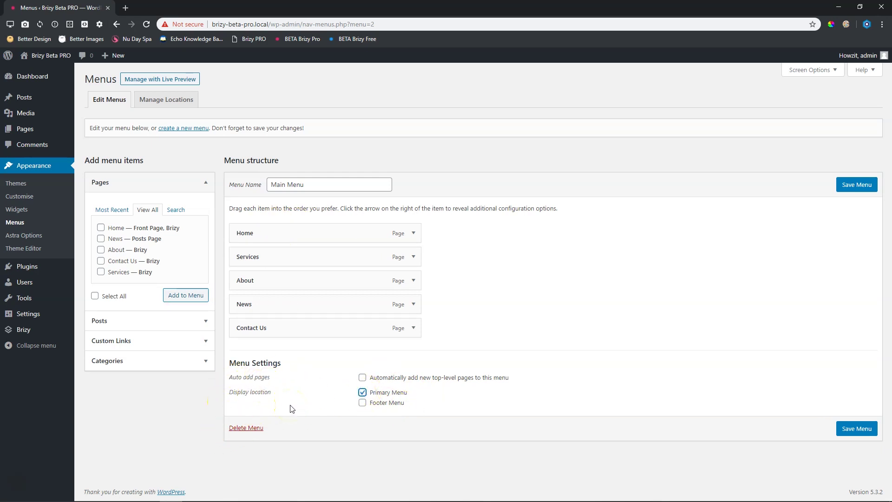
pyautogui.click(362, 403)
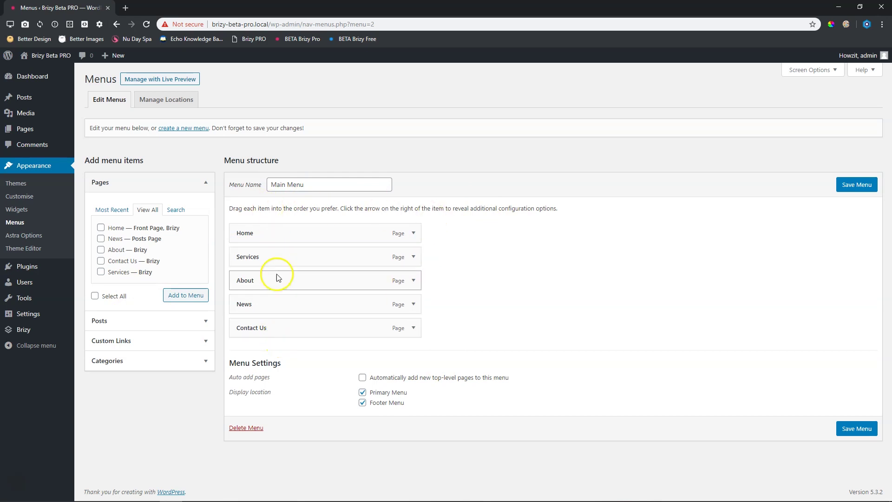
pyautogui.click(874, 185)
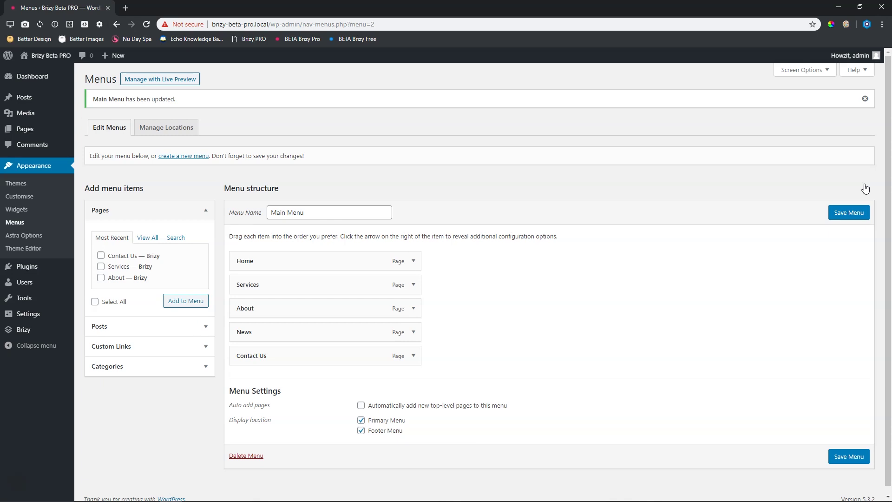
# Step: Activate the Page Builder Framework theme and examine the menu display locations it offers
pyautogui.click(19, 185)
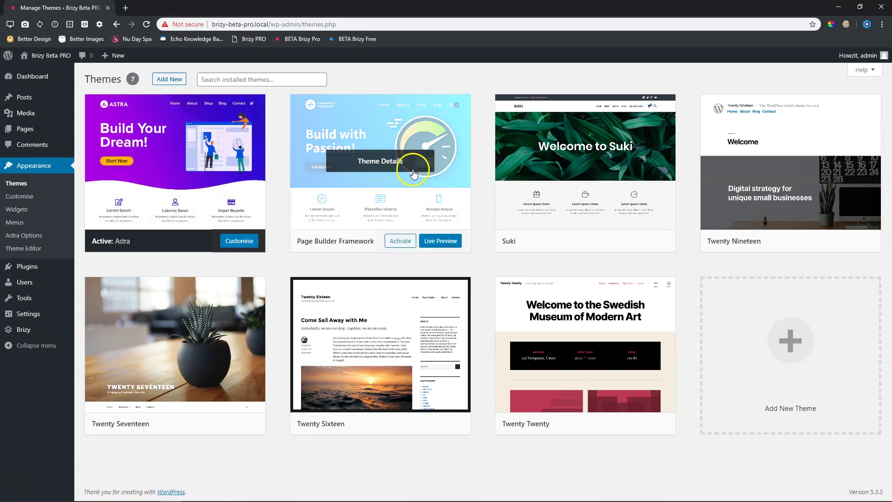
pyautogui.click(395, 242)
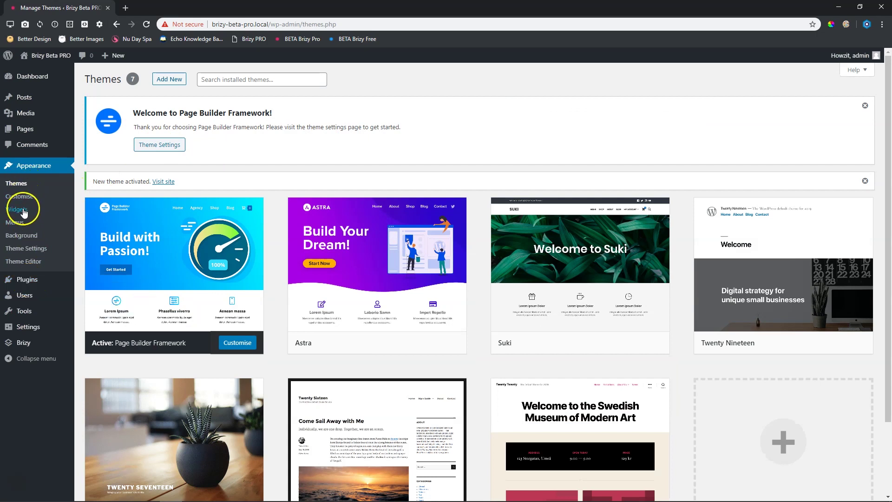
pyautogui.click(21, 224)
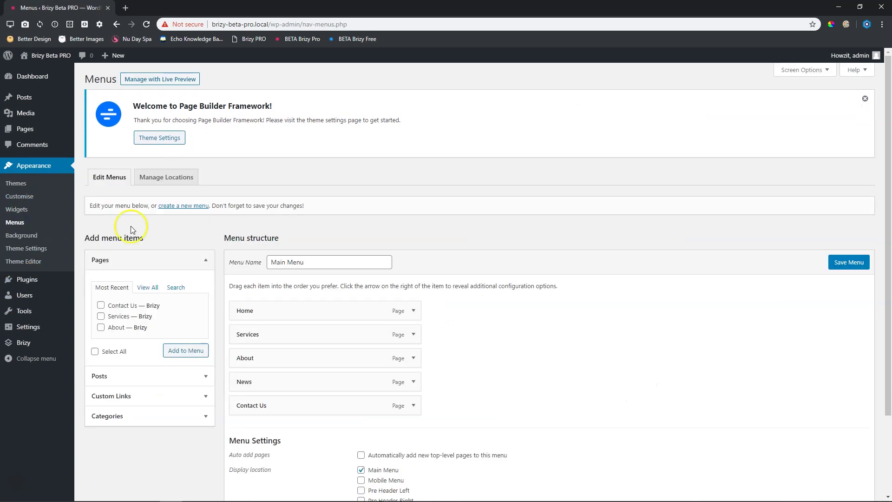
pyautogui.scroll(-3, 574, 332)
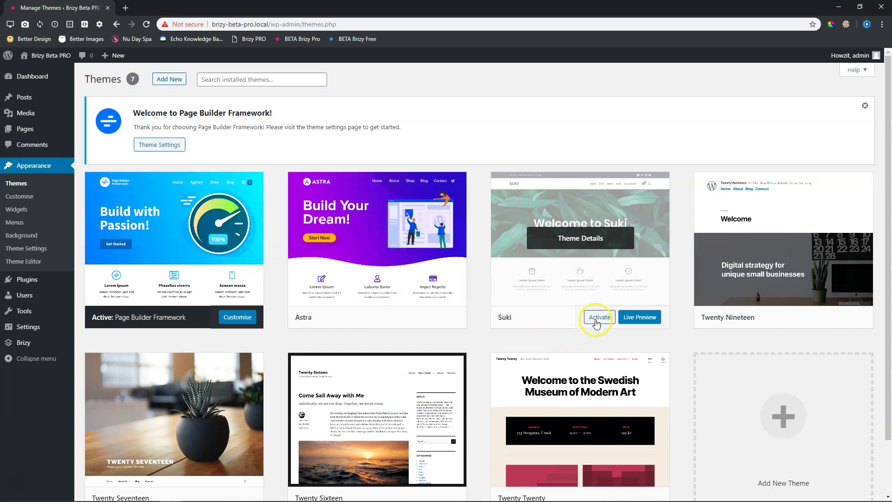
# Step: Activate the Suki theme to examine its menu display locations, and switch back to the Astra theme
pyautogui.click(598, 317)
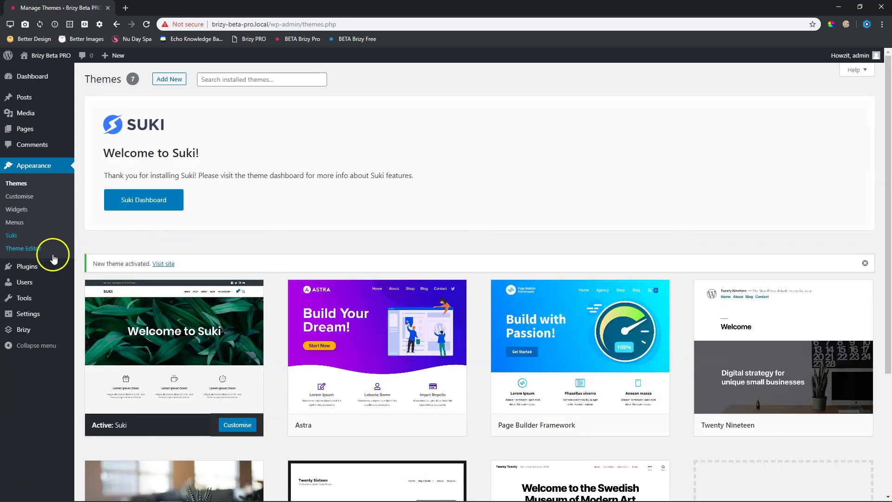
pyautogui.click(16, 224)
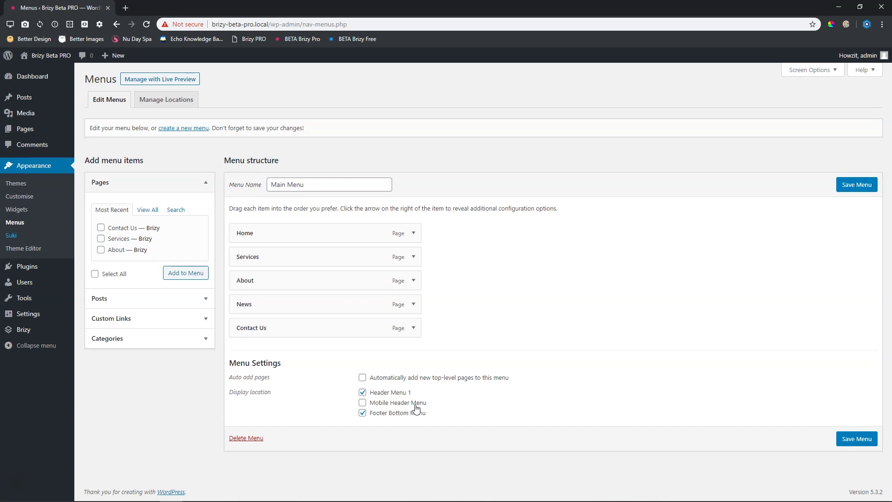
pyautogui.click(24, 186)
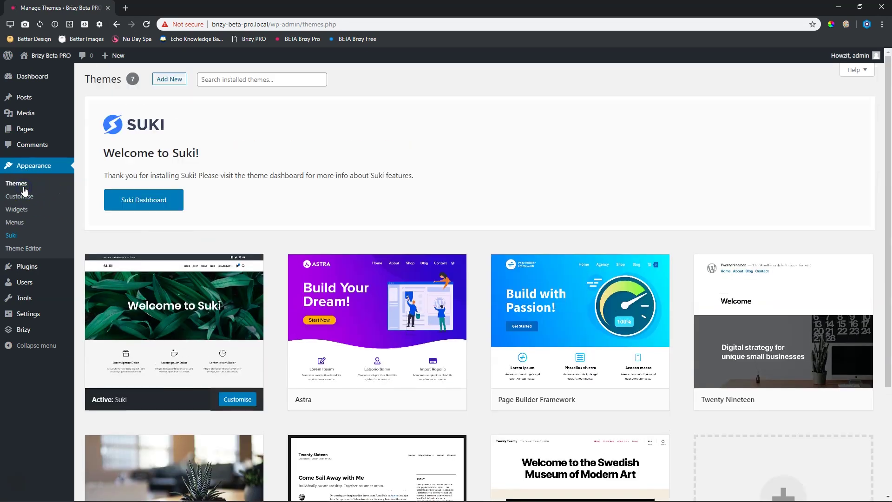
pyautogui.click(401, 400)
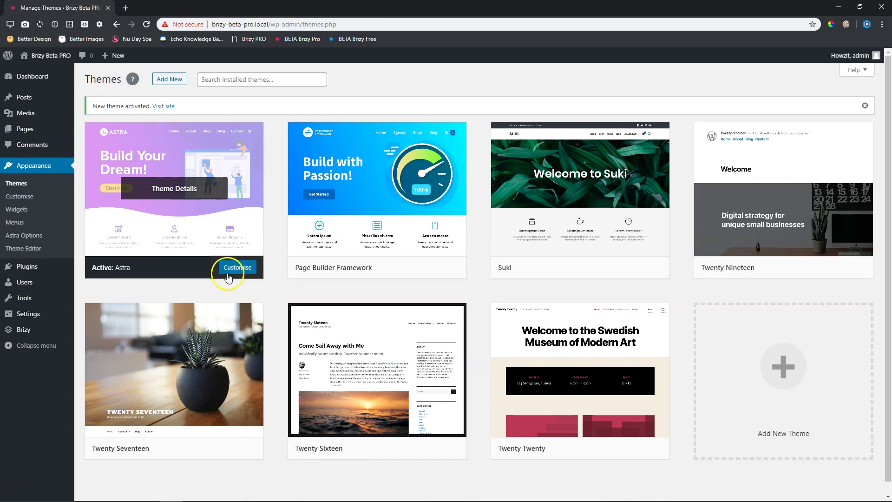
# Step: Save Main Menu again under the Astra theme and open the site's front page
pyautogui.click(22, 224)
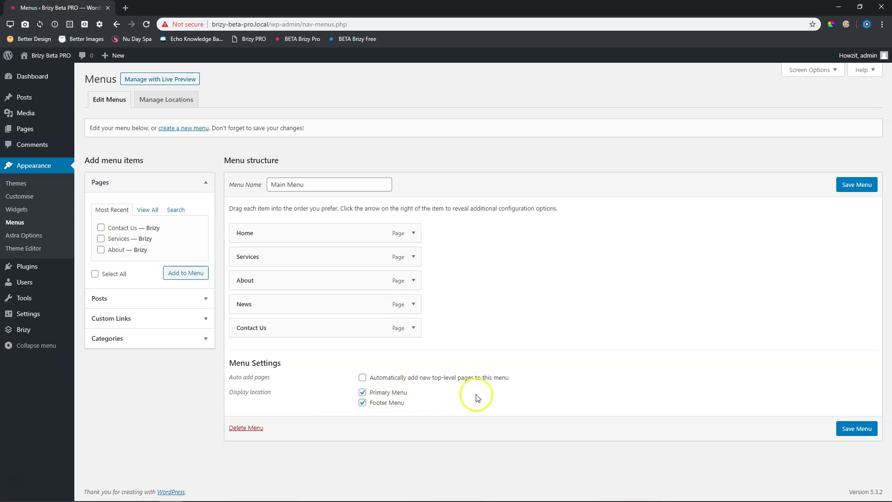
pyautogui.click(857, 428)
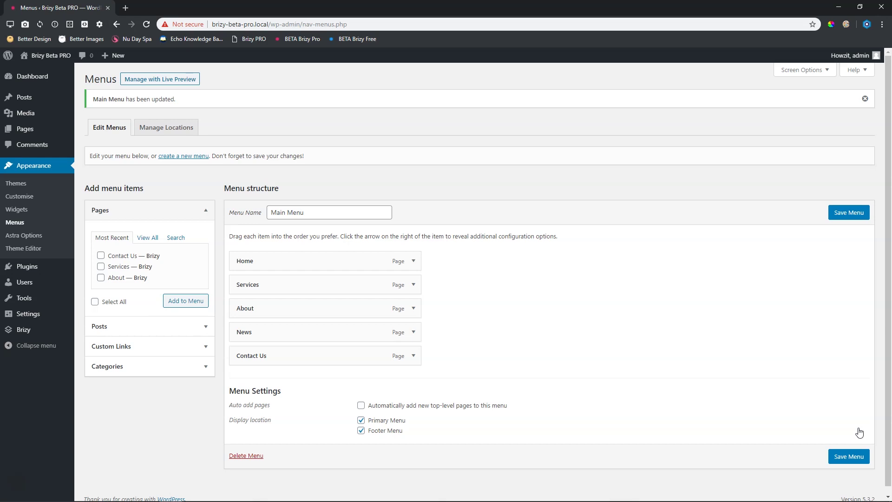
pyautogui.moveTo(45, 60)
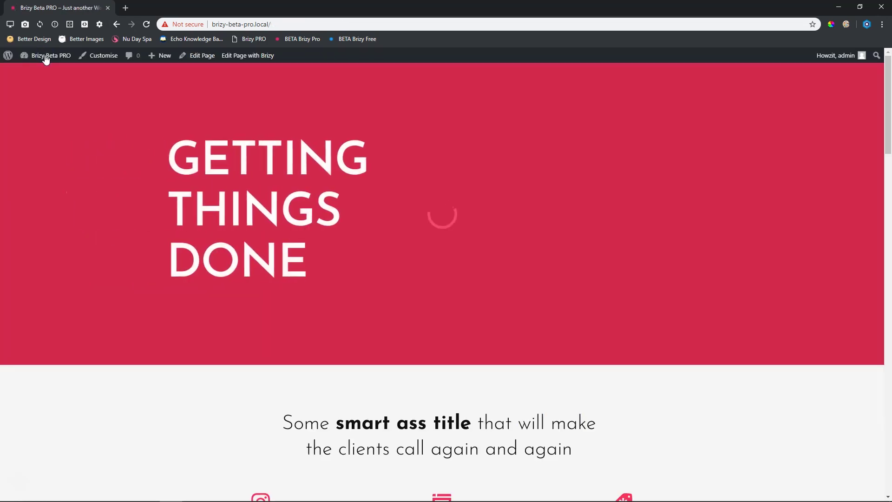
# Step: Look through the site's front page from the hero section down to the press section and back
pyautogui.scroll(-15, 315, 312)
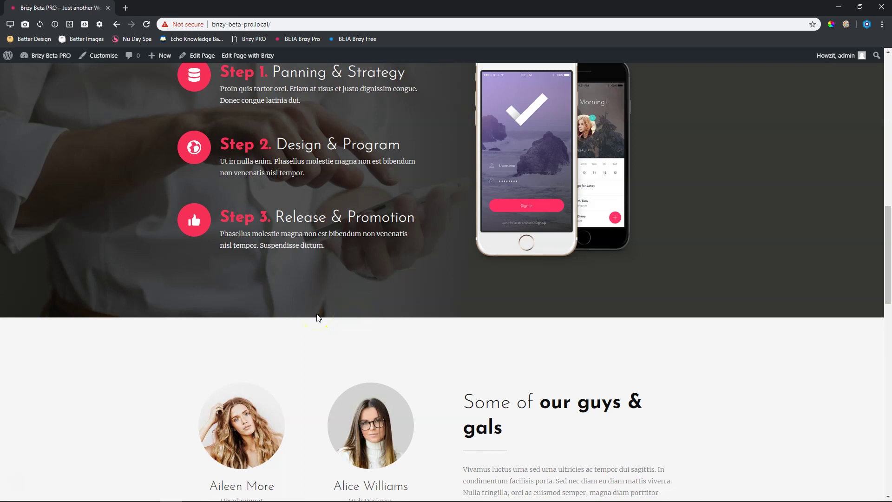
pyautogui.scroll(-5, 321, 318)
pyautogui.scroll(-12, 324, 318)
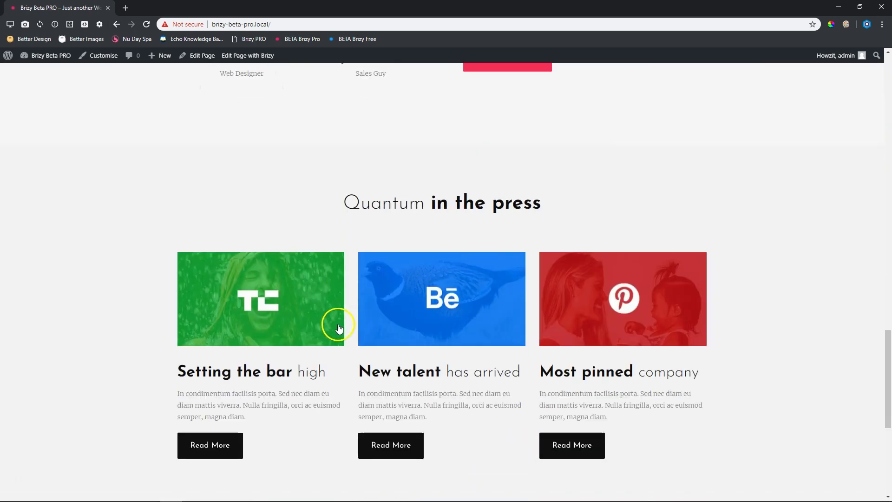
pyautogui.scroll(15, 335, 324)
pyautogui.scroll(18, 343, 329)
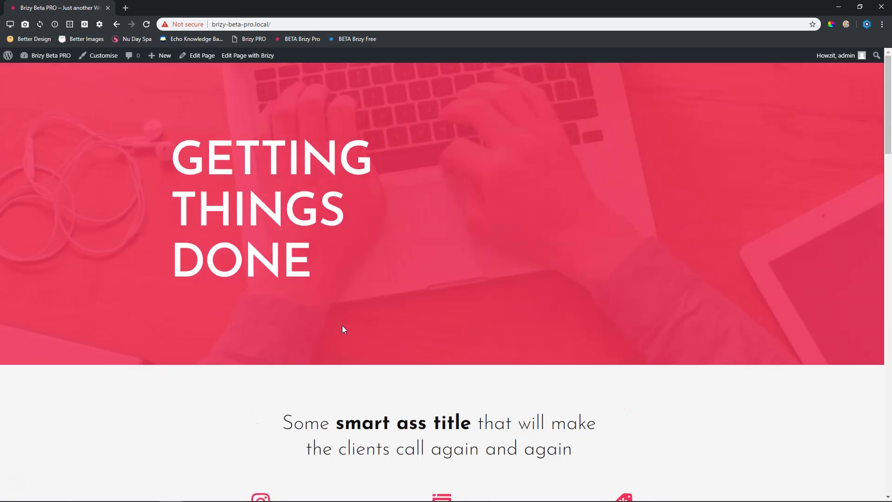
# Step: Open the home page in the Brizy editor and set its page template to Default
pyautogui.click(248, 56)
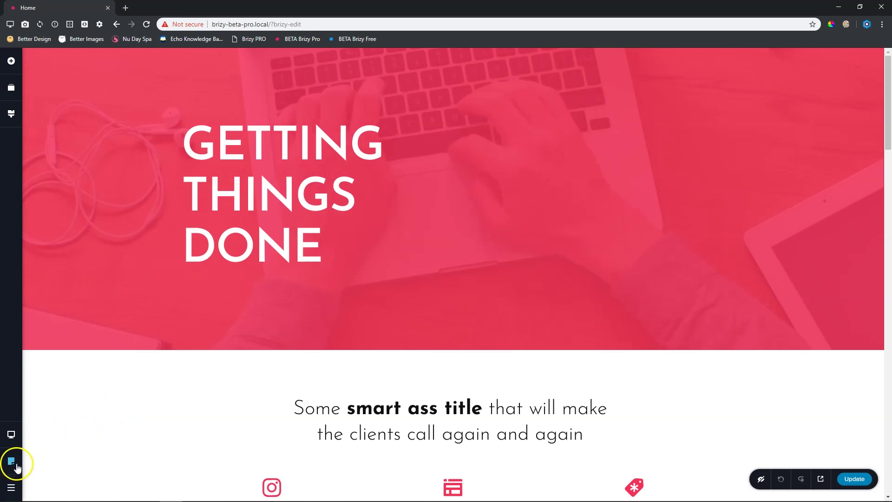
pyautogui.click(11, 462)
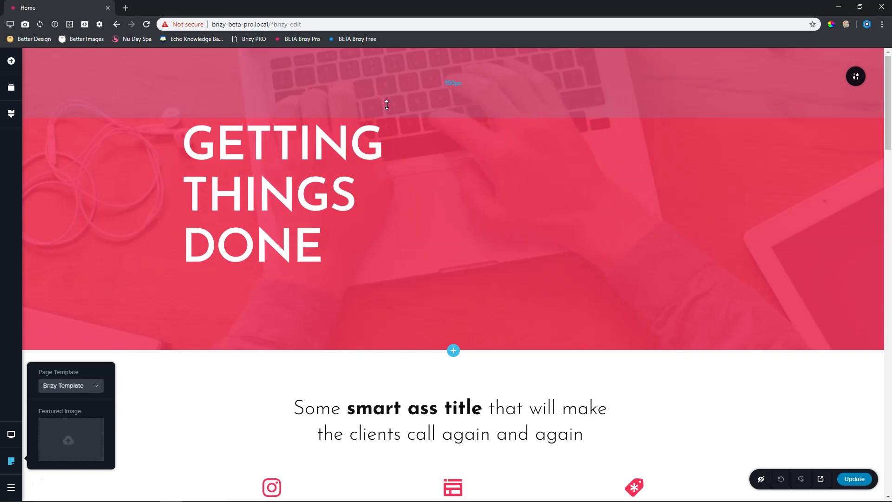
pyautogui.click(94, 385)
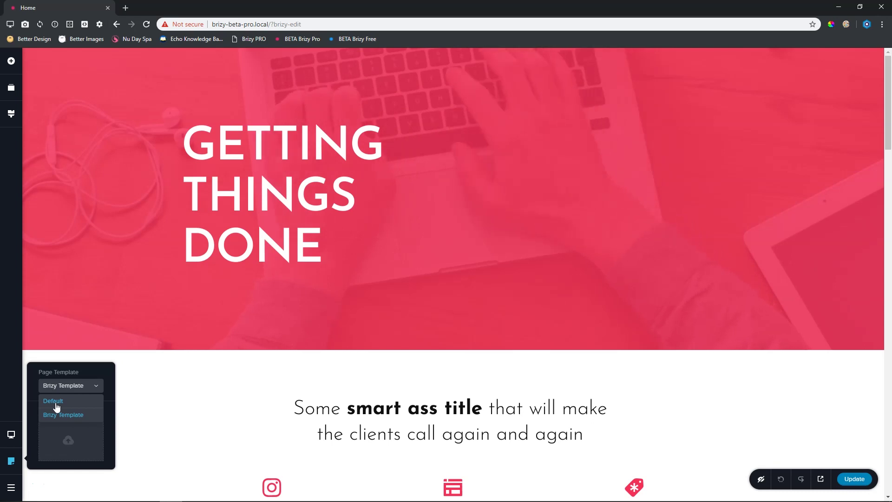
pyautogui.click(56, 406)
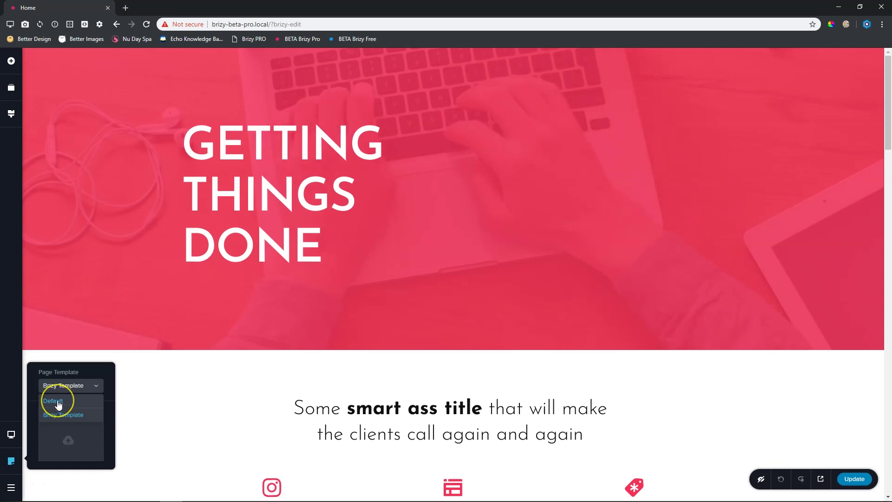
pyautogui.click(58, 403)
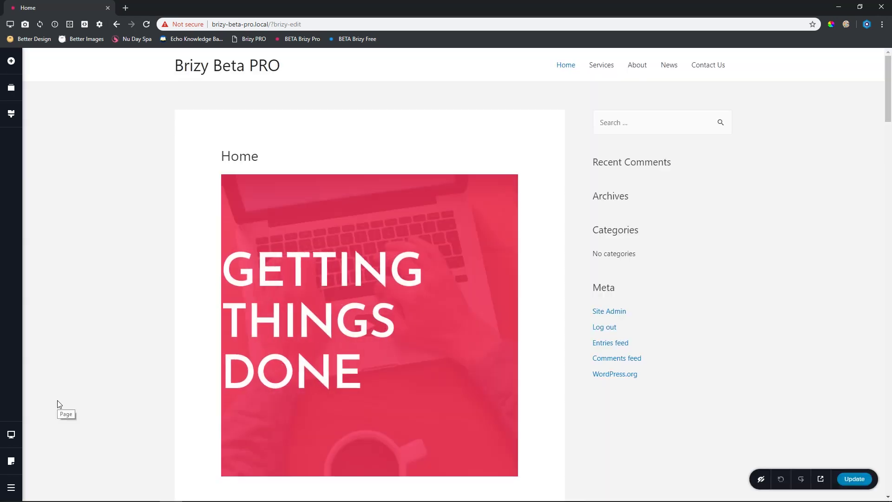
# Step: Review the home page's sections under the Default template and save the page
pyautogui.click(285, 379)
pyautogui.scroll(-4, 285, 379)
pyautogui.scroll(-20, 286, 381)
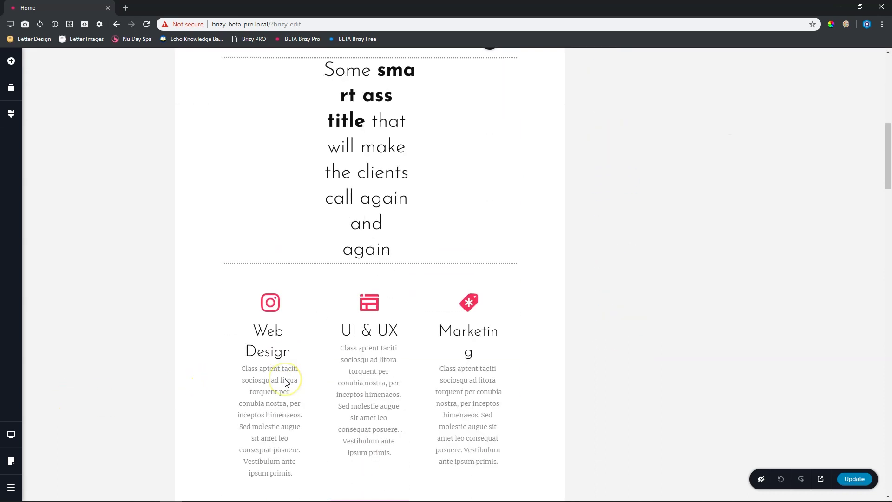
pyautogui.scroll(-20, 285, 382)
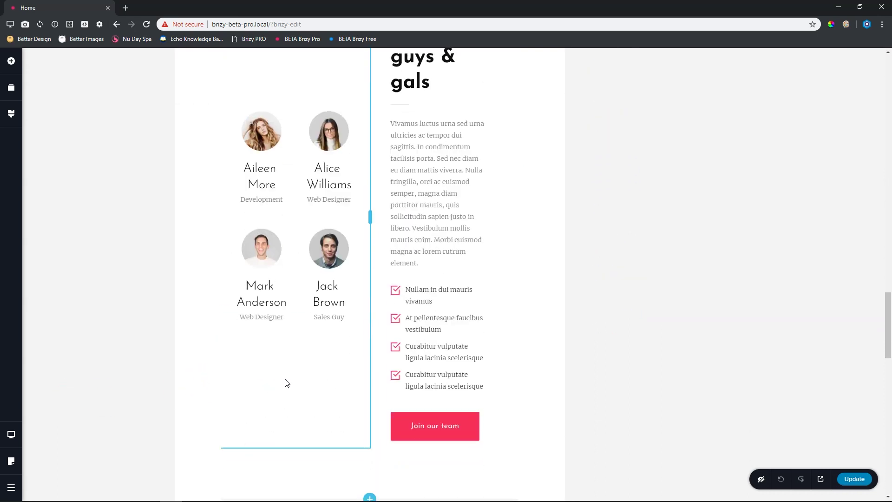
pyautogui.scroll(6, 286, 380)
pyautogui.scroll(20, 286, 382)
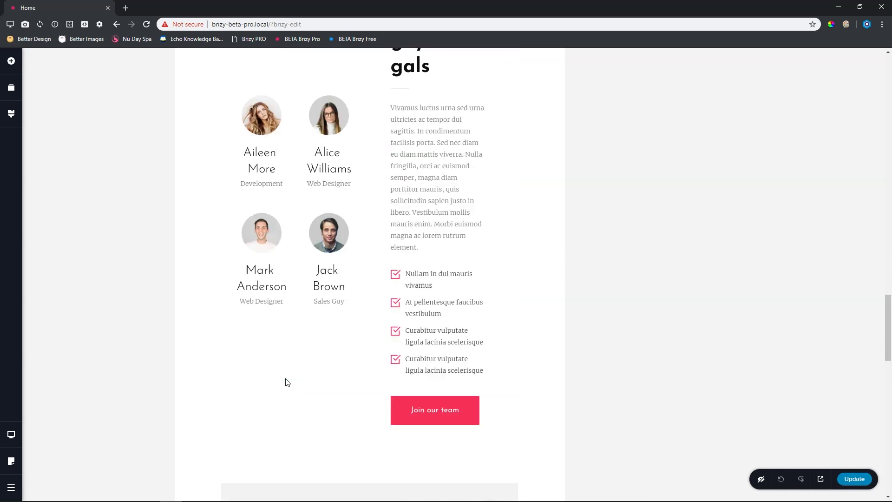
pyautogui.scroll(8, 287, 381)
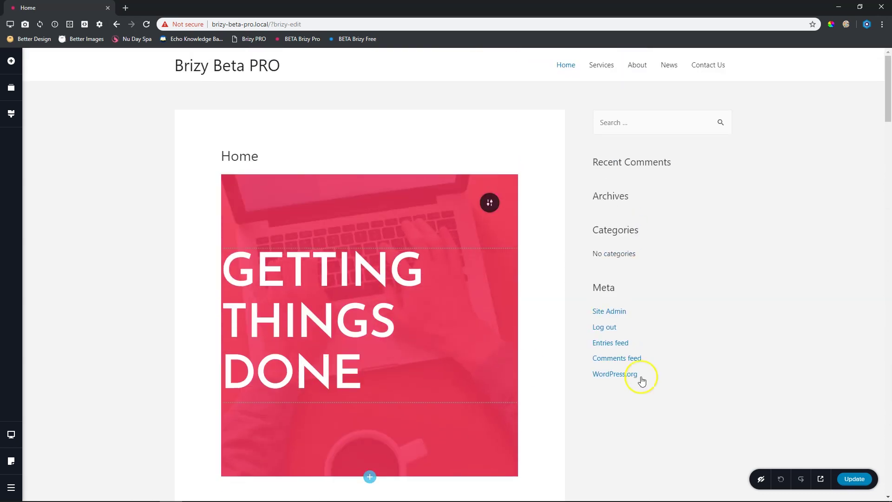
pyautogui.click(854, 479)
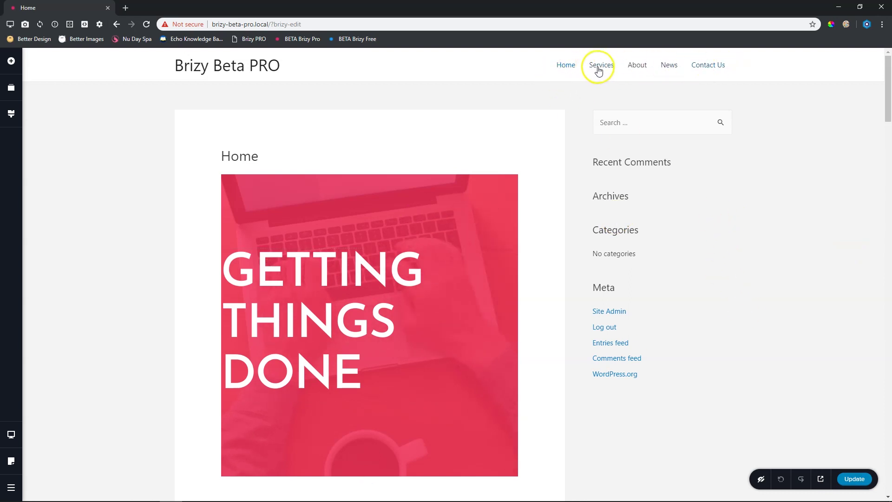
# Step: Examine the theme's header menu, sidebar area and footer on the home page in the Brizy editor
pyautogui.moveTo(886, 80); pyautogui.dragTo(888, 499)
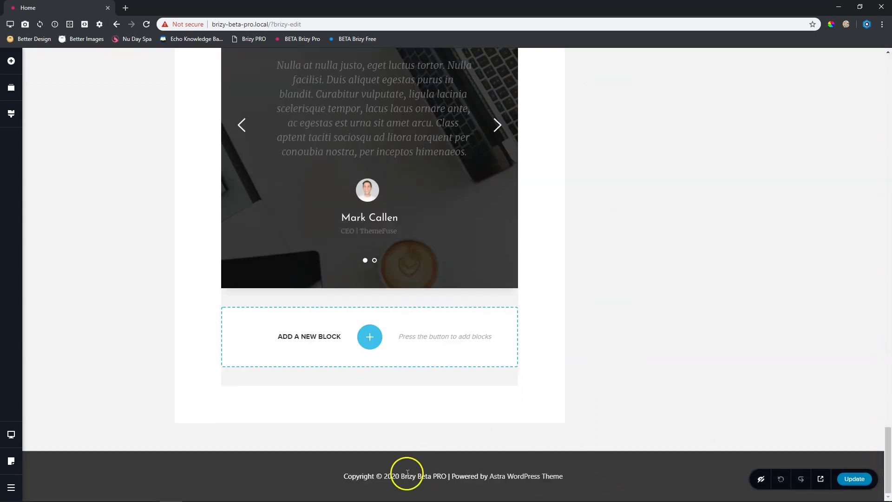
pyautogui.moveTo(888, 451); pyautogui.dragTo(888, 75)
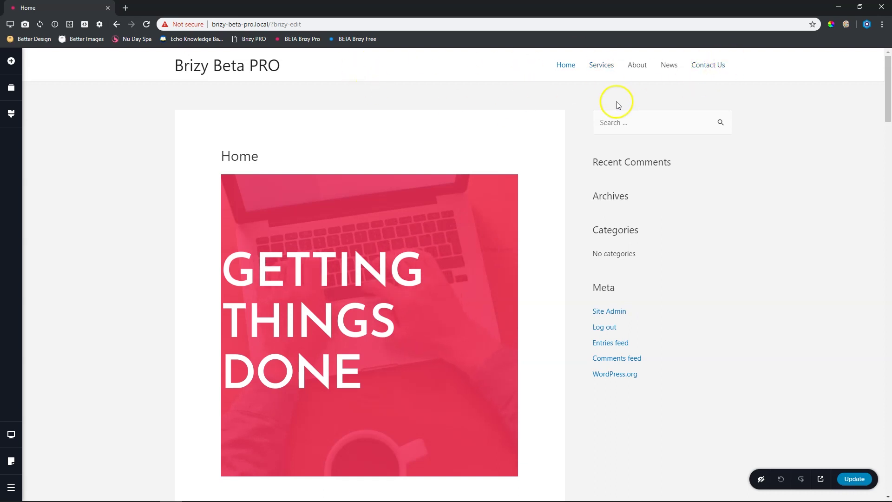
pyautogui.scroll(-15, 647, 136)
pyautogui.scroll(-10, 709, 208)
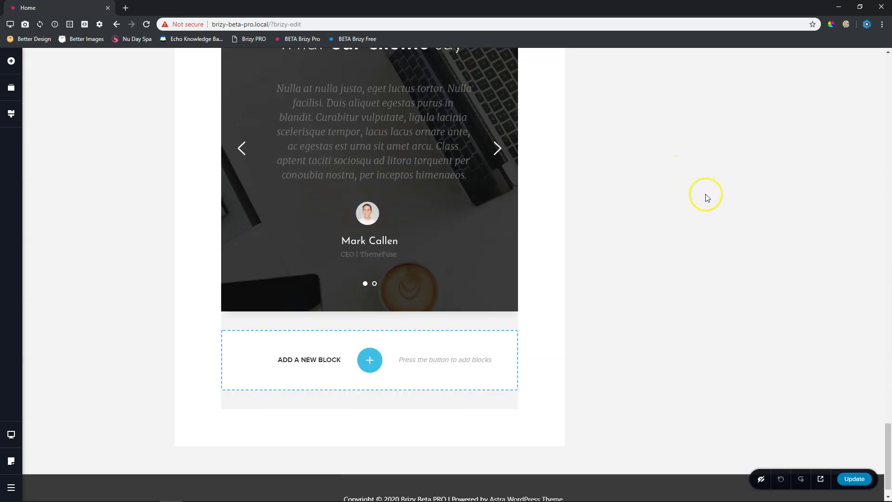
pyautogui.scroll(10, 707, 198)
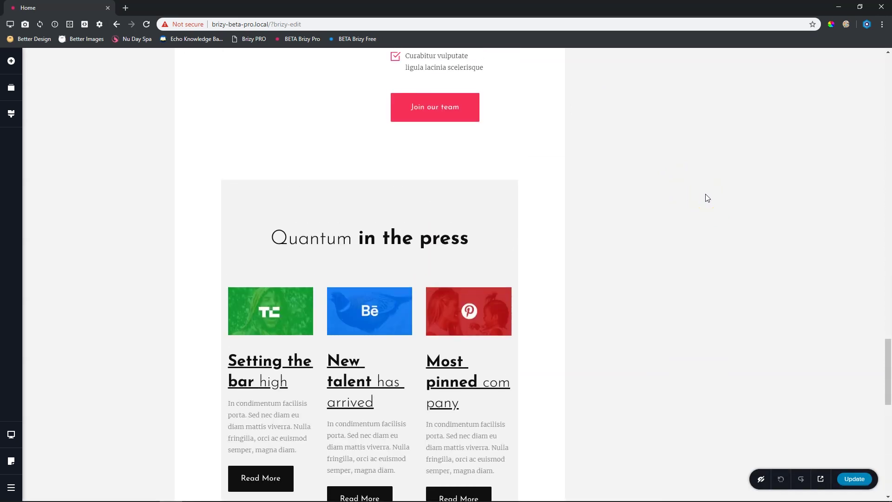
# Step: Return to the home page's WordPress editor and open the live front page in a second browser tab to examine its layout
pyautogui.click(10, 494)
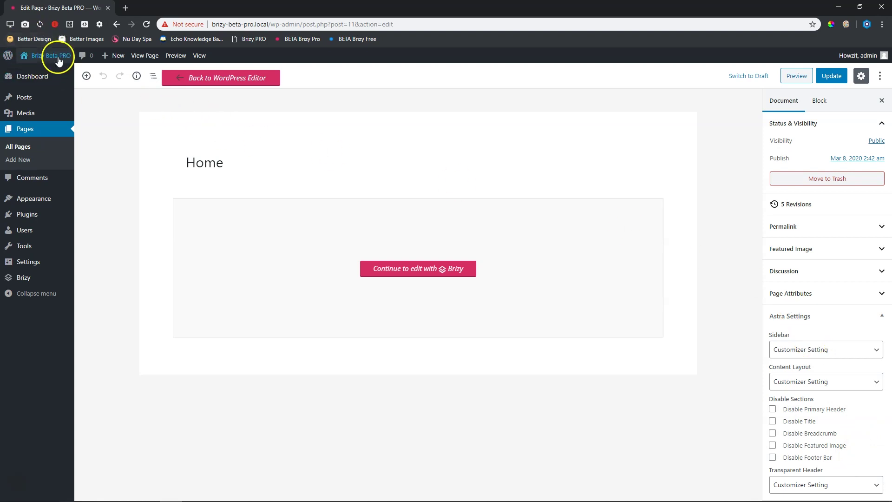
pyautogui.moveTo(49, 56)
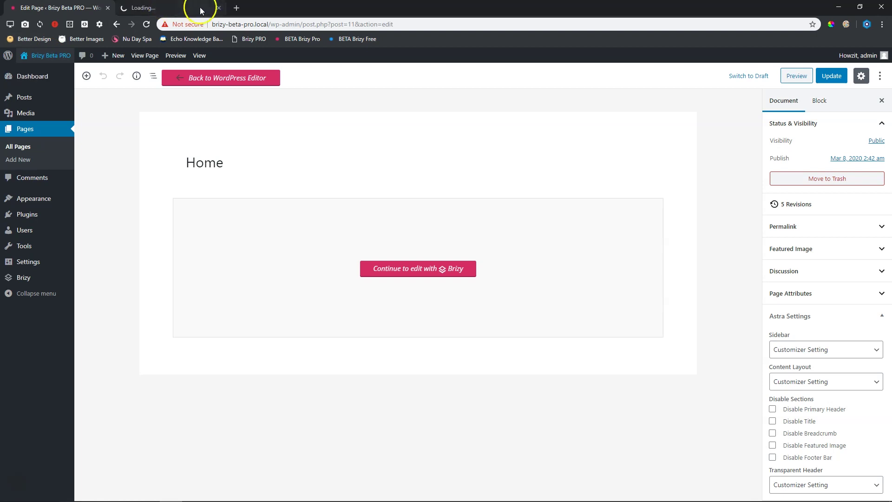
pyautogui.click(178, 12)
pyautogui.click(652, 291)
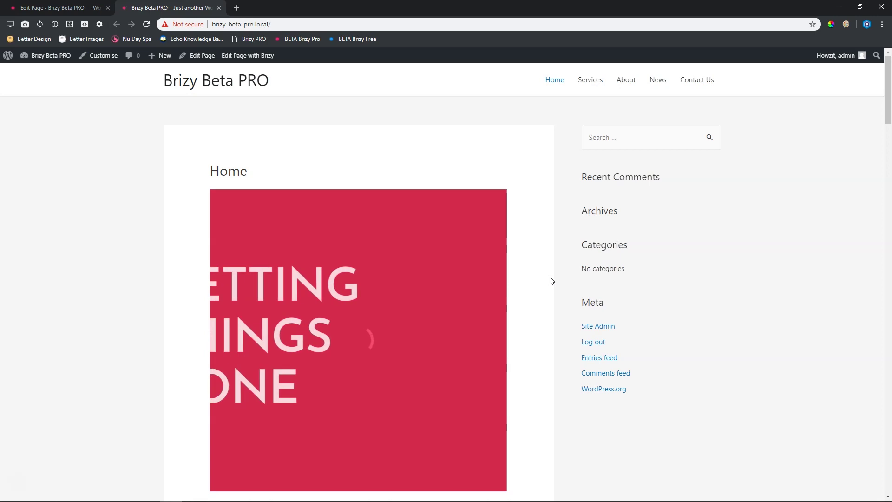
pyautogui.scroll(-15, 727, 302)
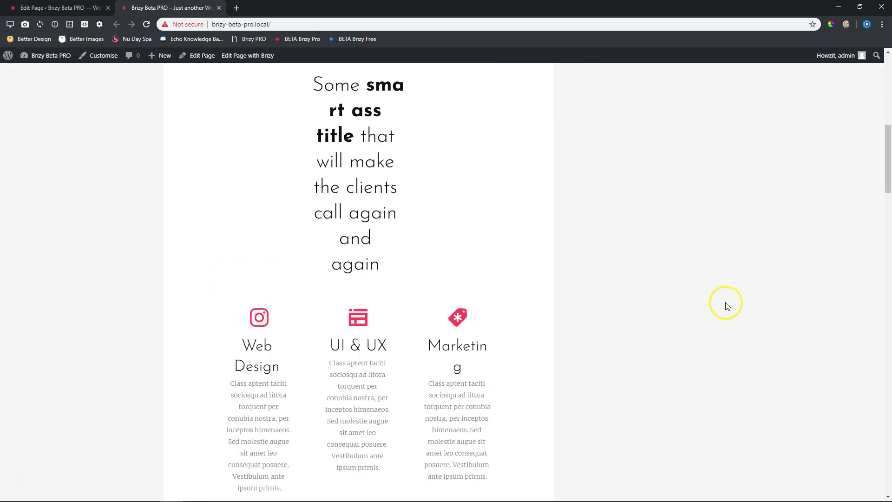
pyautogui.scroll(15, 723, 305)
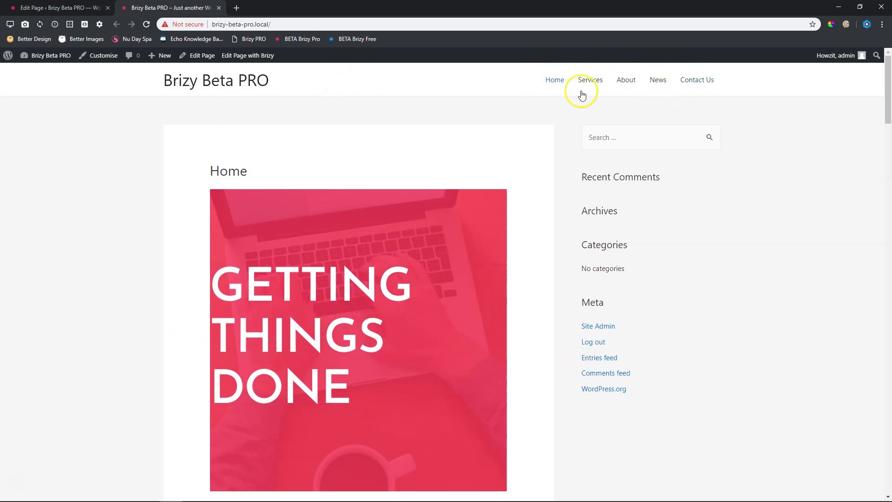
pyautogui.moveTo(887, 68); pyautogui.dragTo(888, 88)
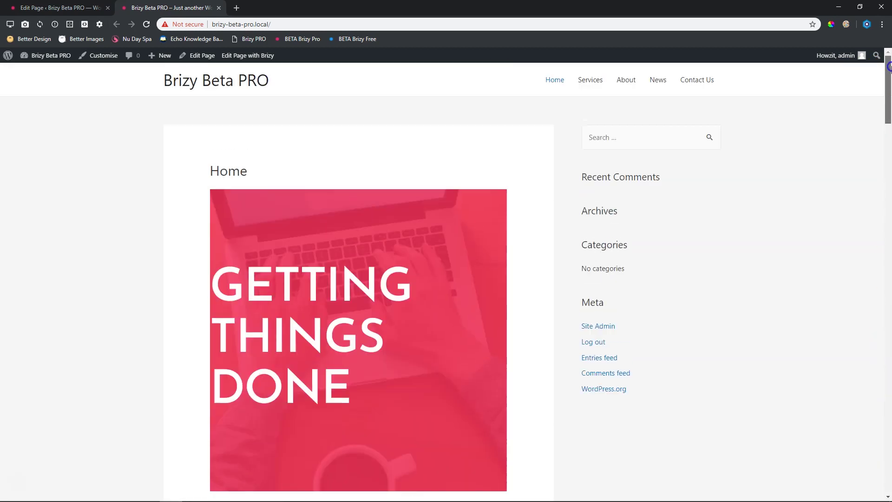
# Step: In the home page's Astra settings, choose No Sidebar and the Full Width / Stretched content layout, and update the page
pyautogui.click(27, 7)
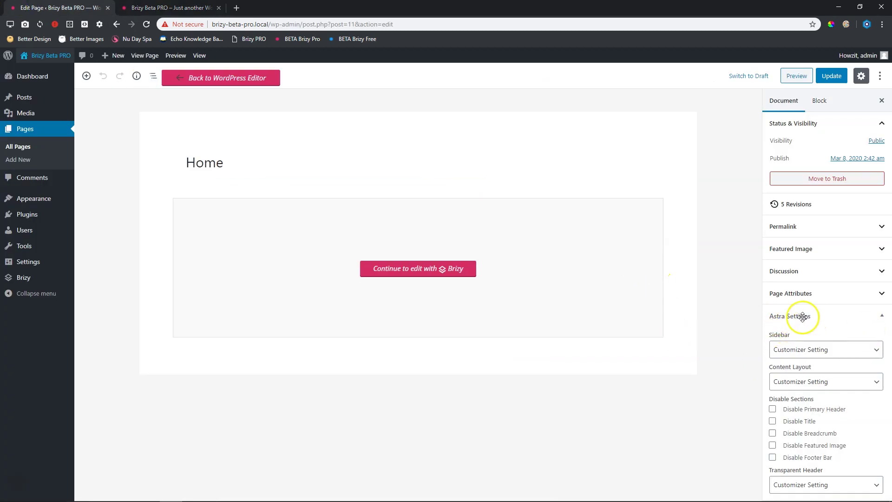
pyautogui.click(780, 359)
pyautogui.click(784, 394)
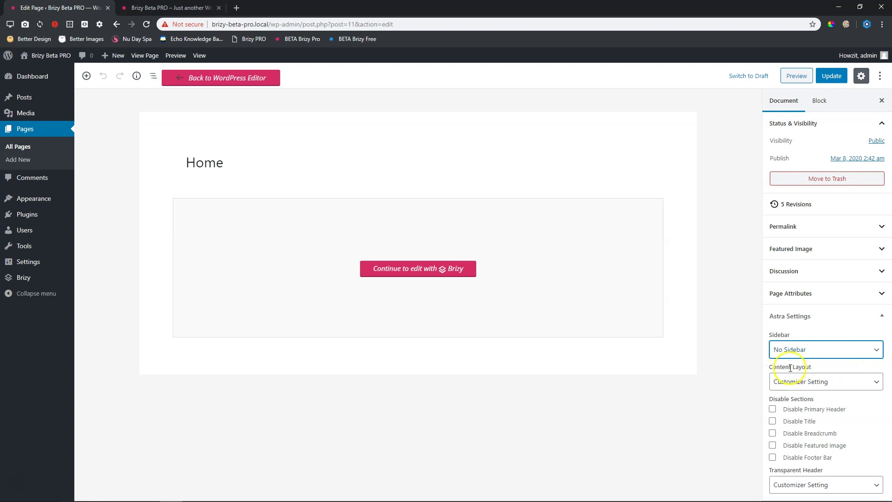
pyautogui.click(798, 386)
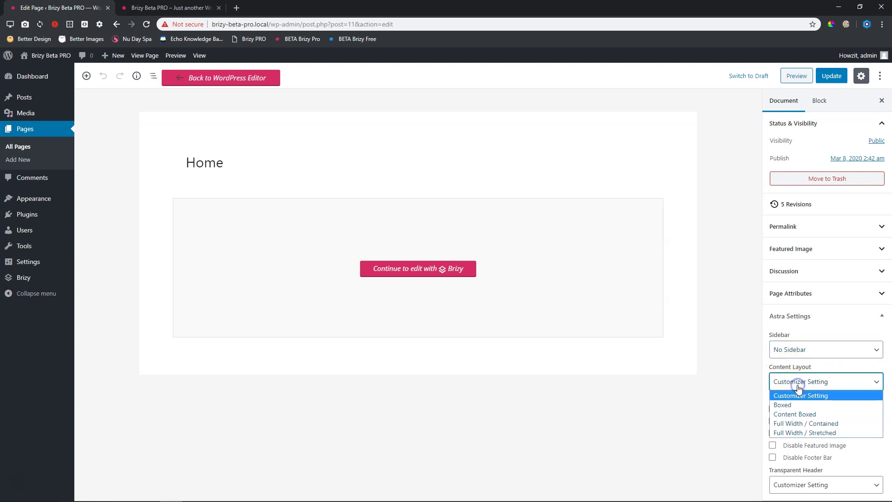
pyautogui.click(817, 423)
pyautogui.click(824, 432)
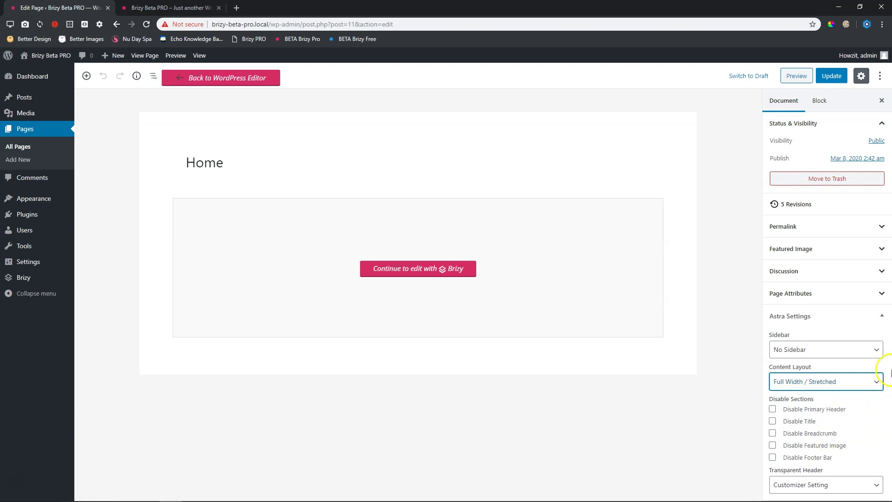
pyautogui.click(772, 421)
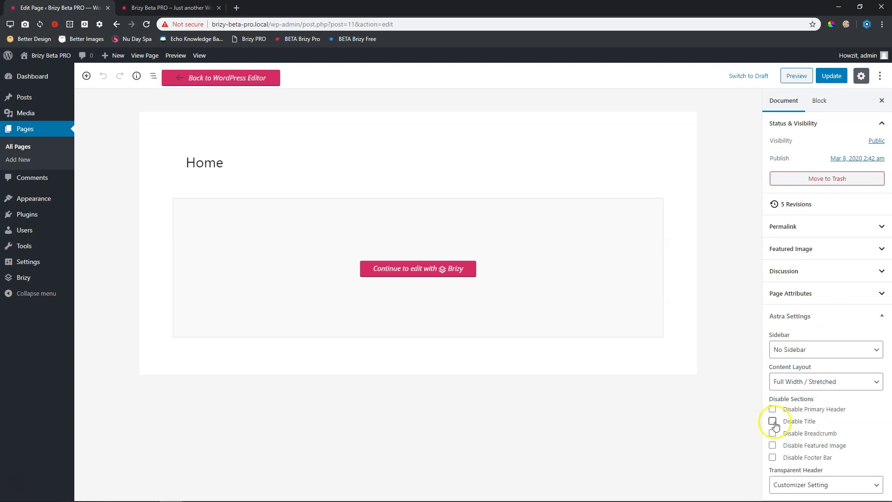
pyautogui.click(831, 76)
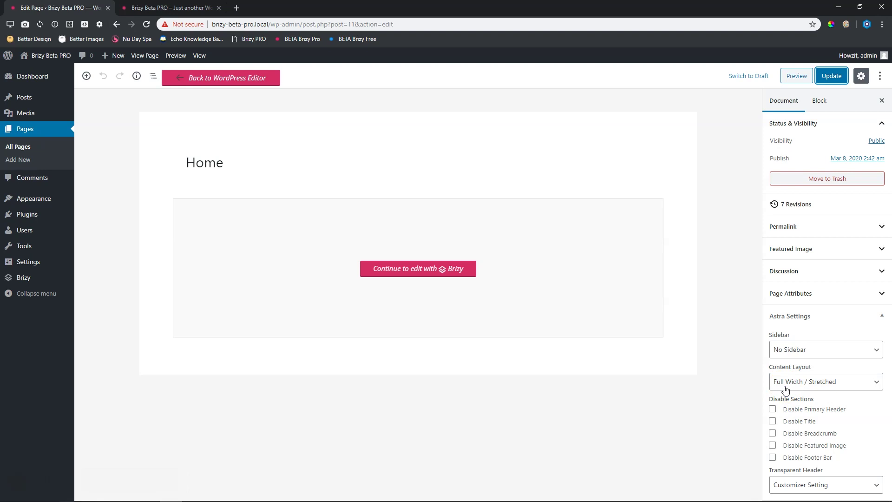
# Step: Reload the live front page and examine its layout from the header down to the footer
pyautogui.click(190, 7)
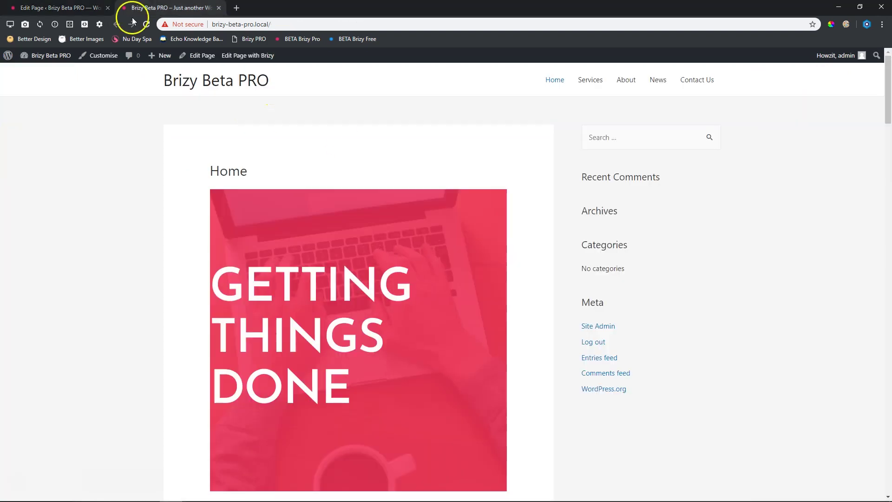
pyautogui.click(146, 24)
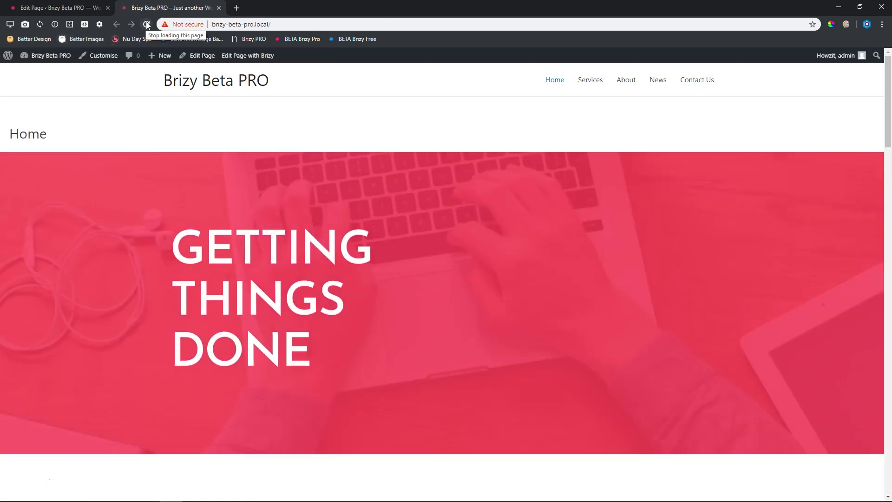
pyautogui.scroll(-5, 421, 236)
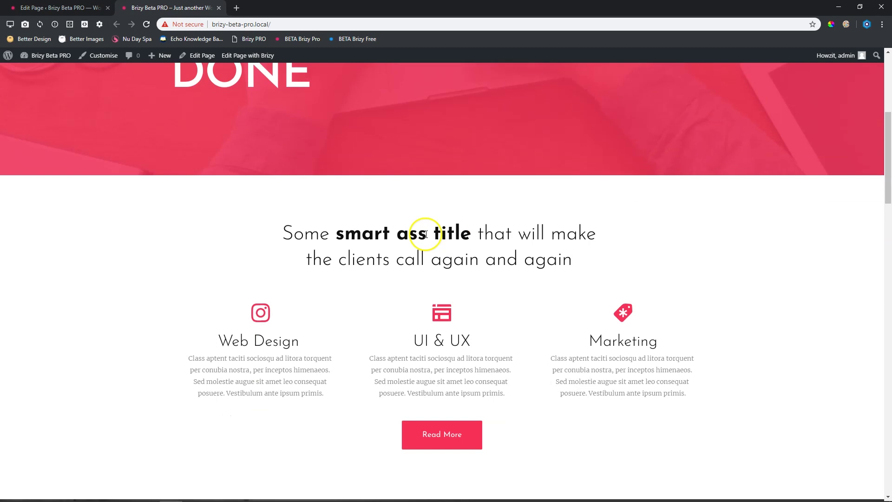
pyautogui.scroll(-5, 425, 235)
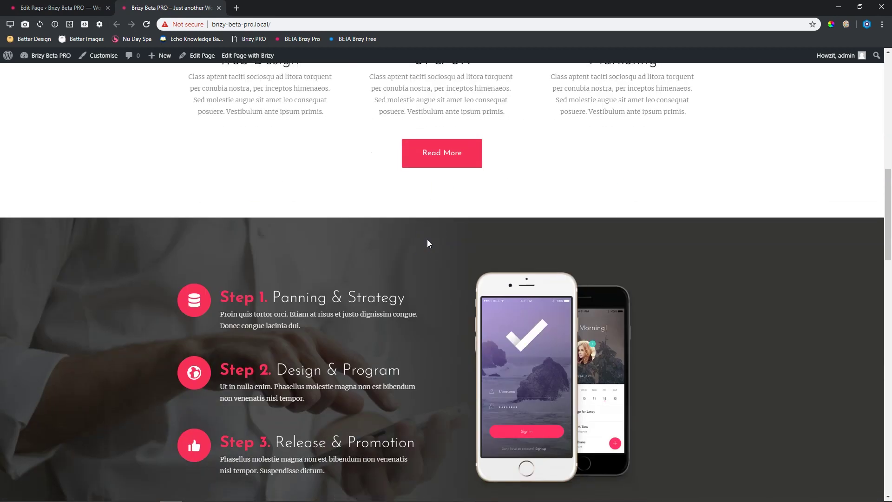
pyautogui.scroll(-15, 427, 242)
pyautogui.scroll(-4, 432, 250)
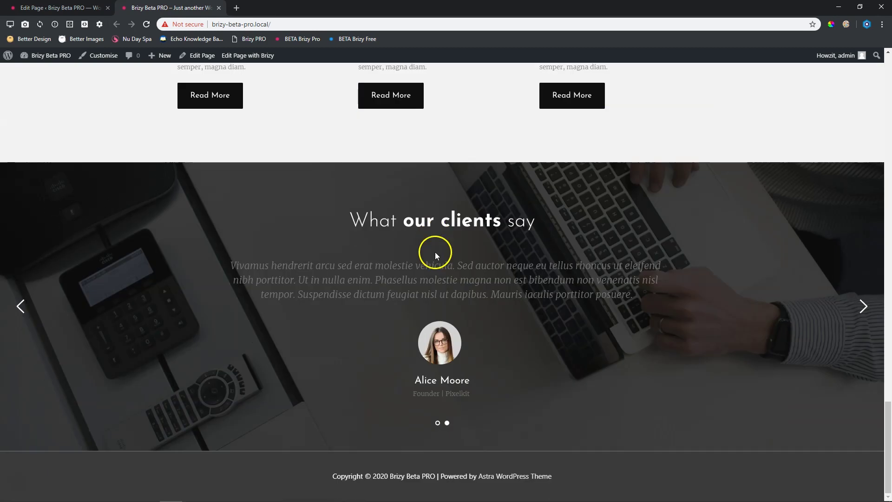
pyautogui.scroll(19, 441, 241)
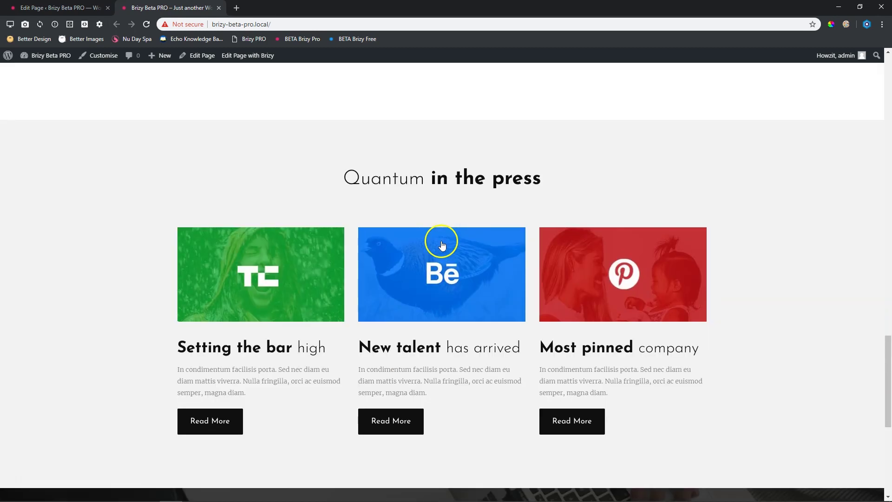
# Step: In the home page's Astra settings, turn on Disable Title and update the page
pyautogui.scroll(15, 442, 240)
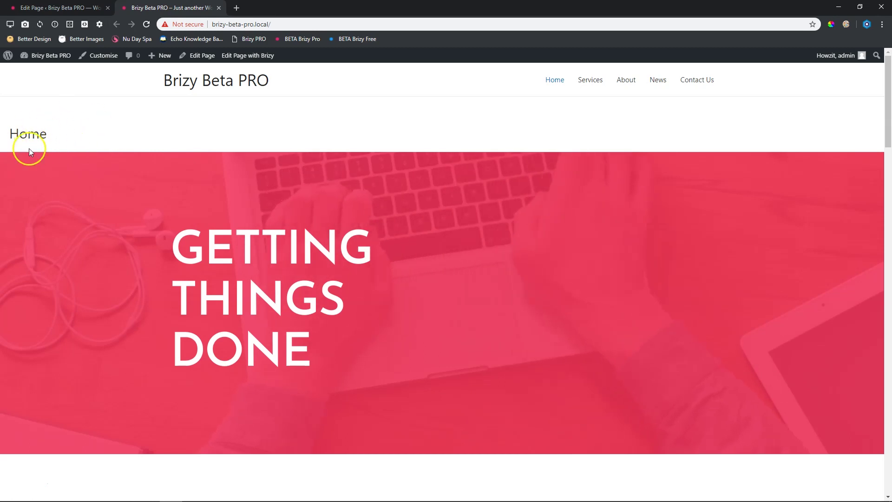
pyautogui.click(89, 15)
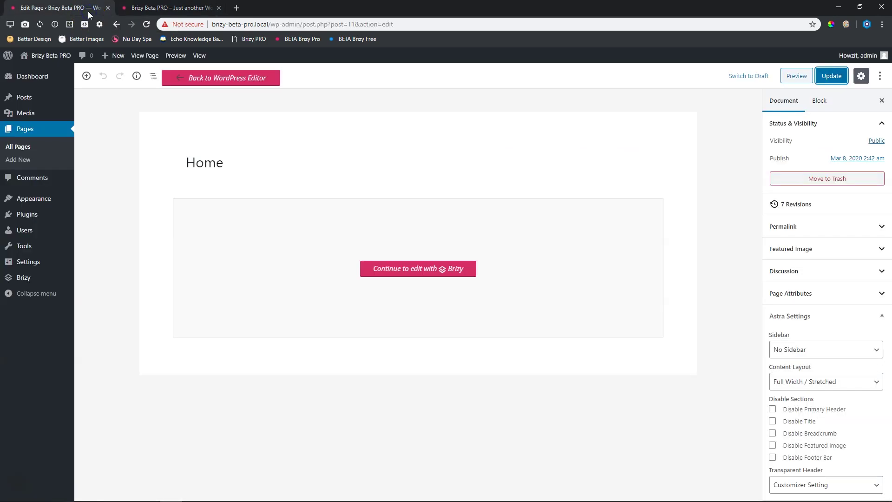
pyautogui.click(772, 421)
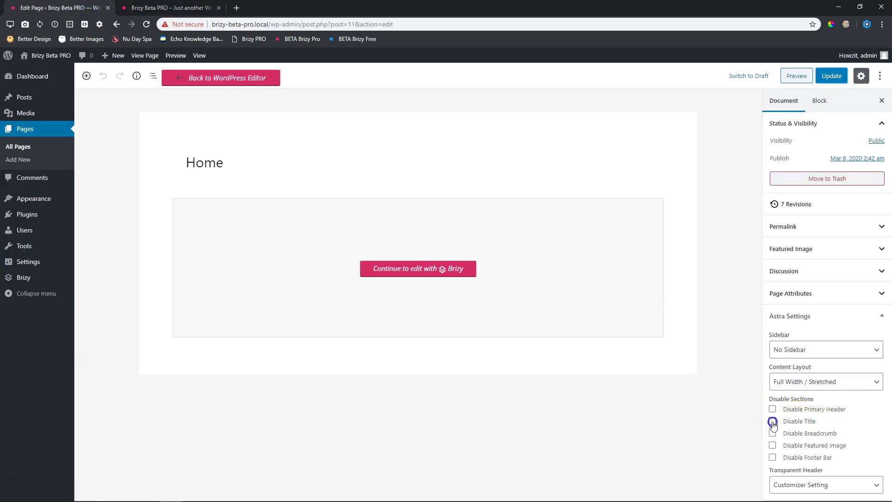
pyautogui.click(831, 76)
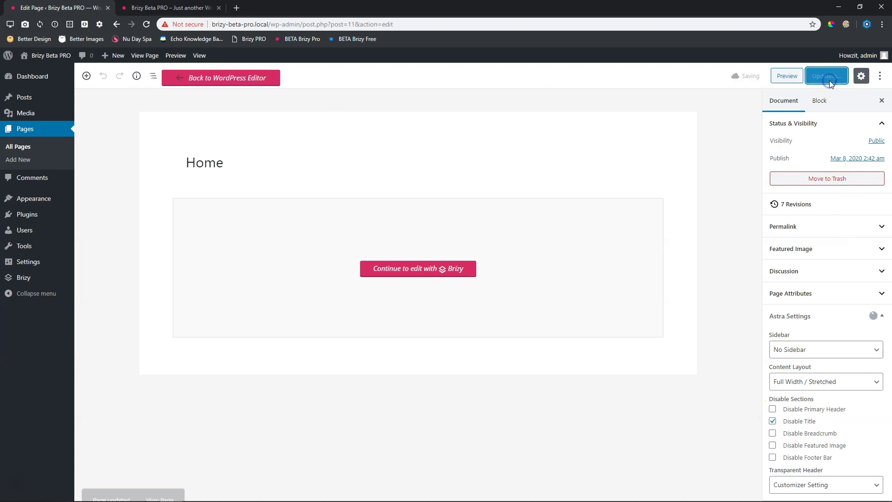
# Step: Reload the live front page and examine its header, content sections and footer without the page title
pyautogui.click(168, 8)
pyautogui.click(146, 24)
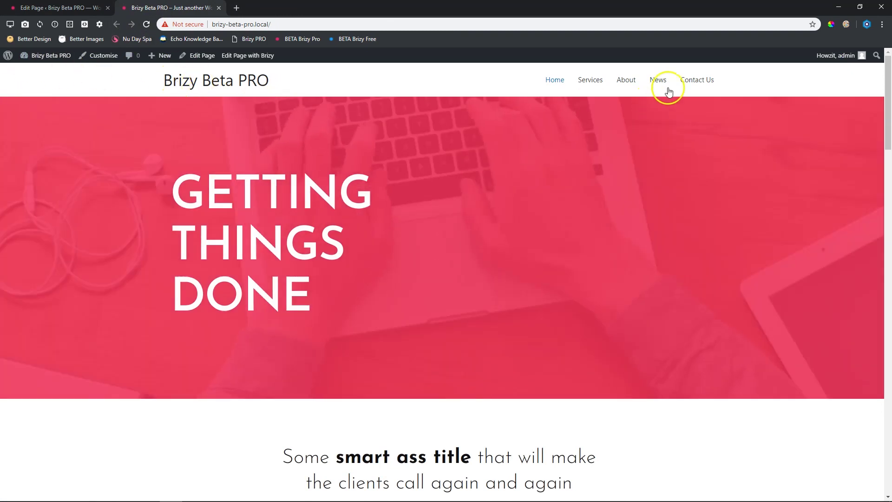
pyautogui.scroll(-20, 632, 231)
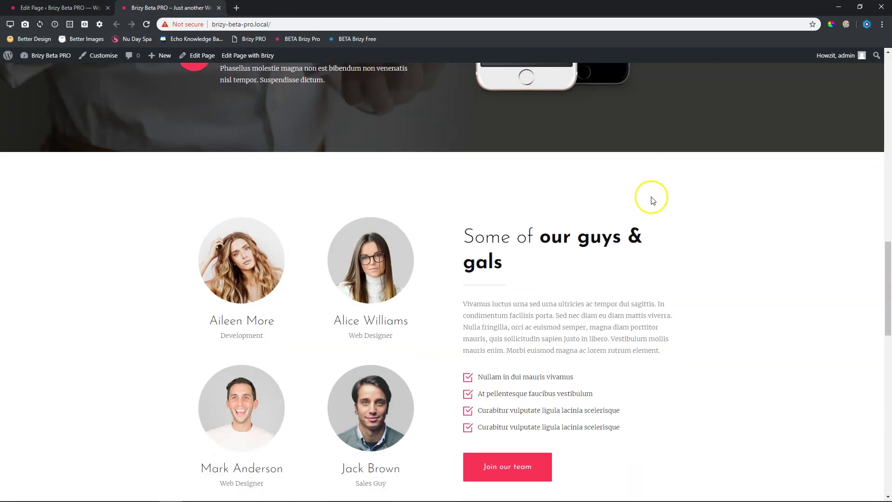
pyautogui.scroll(-2, 651, 203)
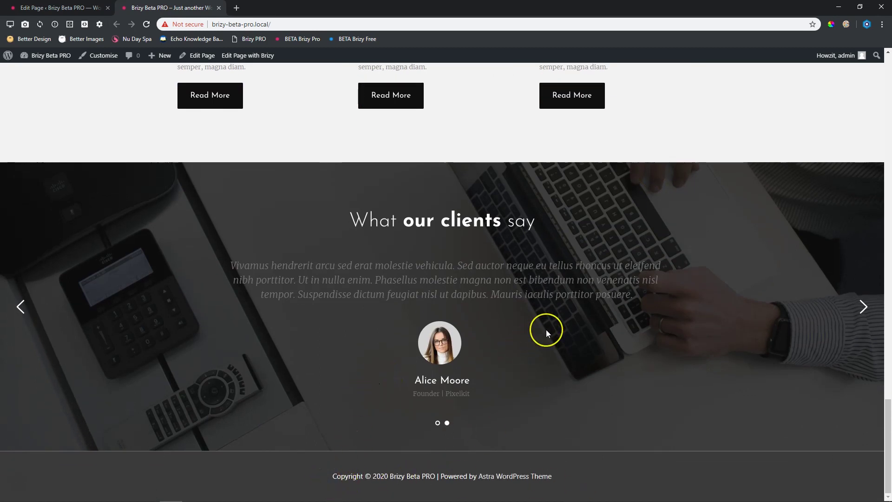
pyautogui.scroll(20, 546, 331)
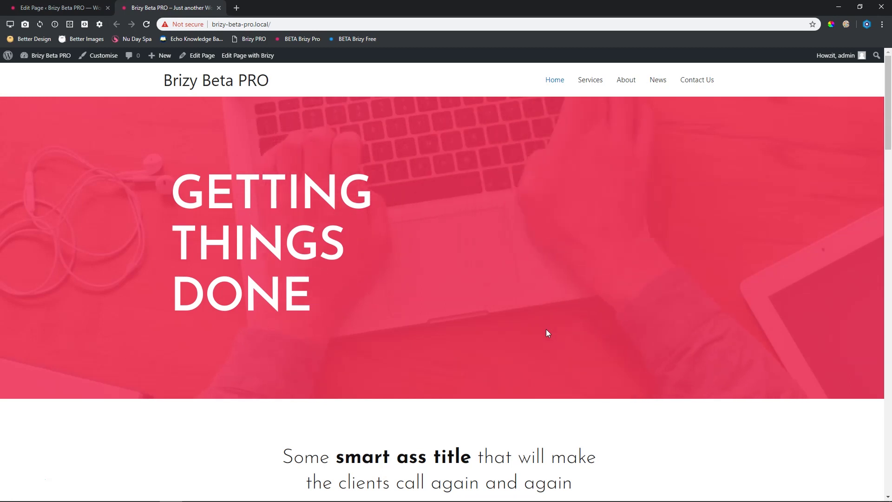
# Step: Open the live Services page from the site menu and examine its layout down to the lower sections
pyautogui.click(591, 81)
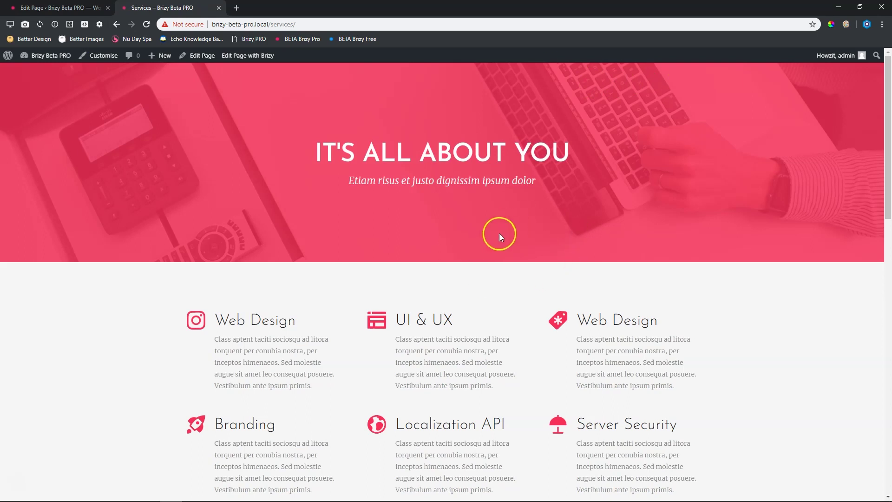
pyautogui.scroll(-12, 499, 236)
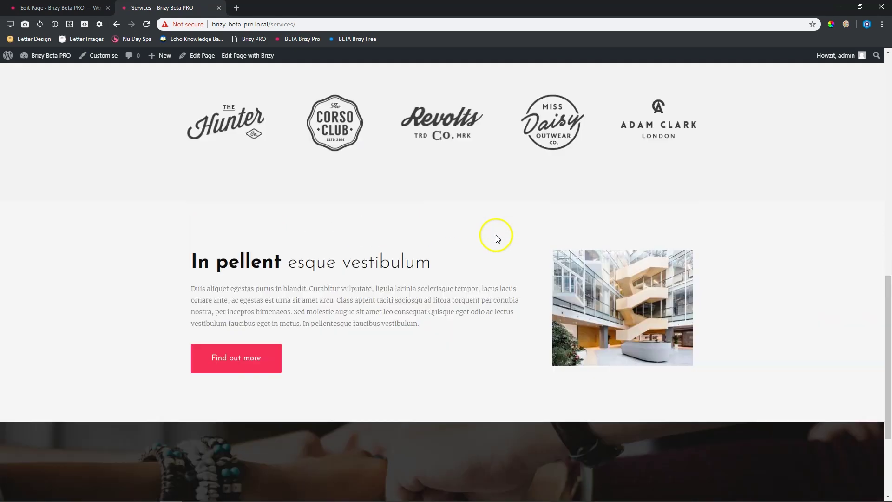
pyautogui.scroll(15, 496, 238)
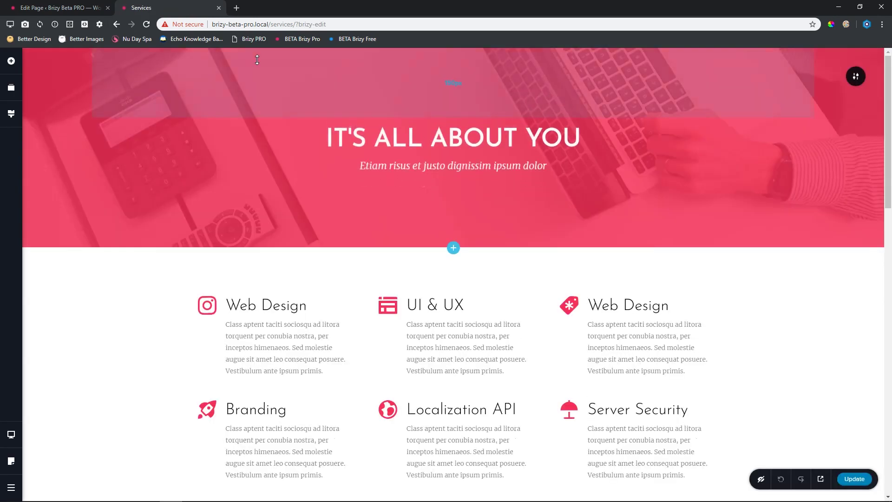
# Step: In the Brizy editor, switch the Services page to the template that includes the theme's header, sidebar and footer
pyautogui.click(11, 461)
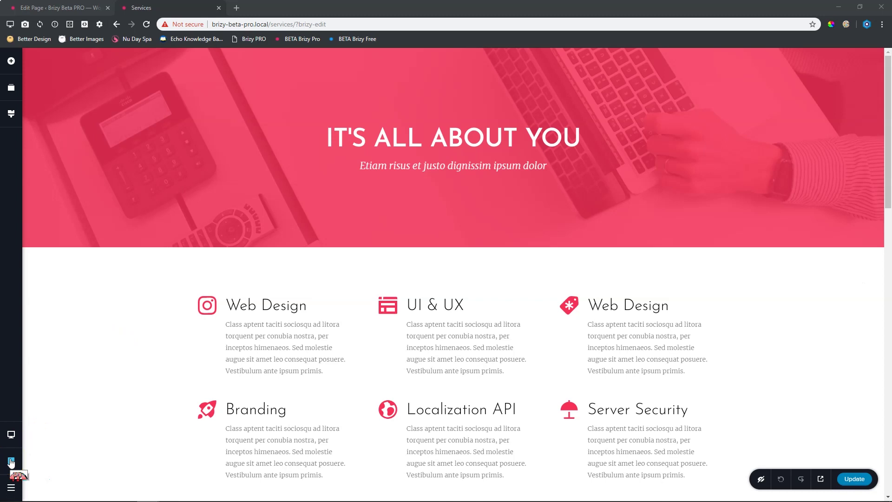
pyautogui.click(11, 461)
pyautogui.click(69, 388)
pyautogui.click(66, 413)
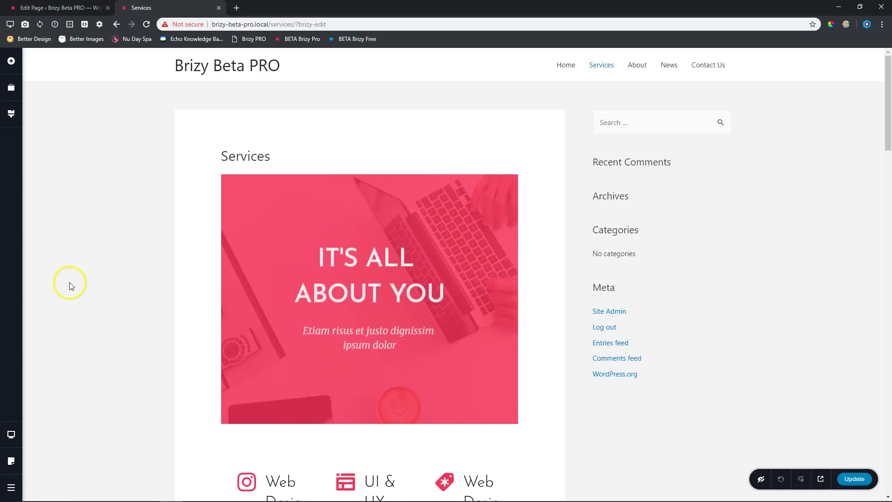
# Step: Examine the Services page's theme header, sidebar and footer in the Brizy editor and update the page
pyautogui.moveTo(887, 89); pyautogui.dragTo(888, 474)
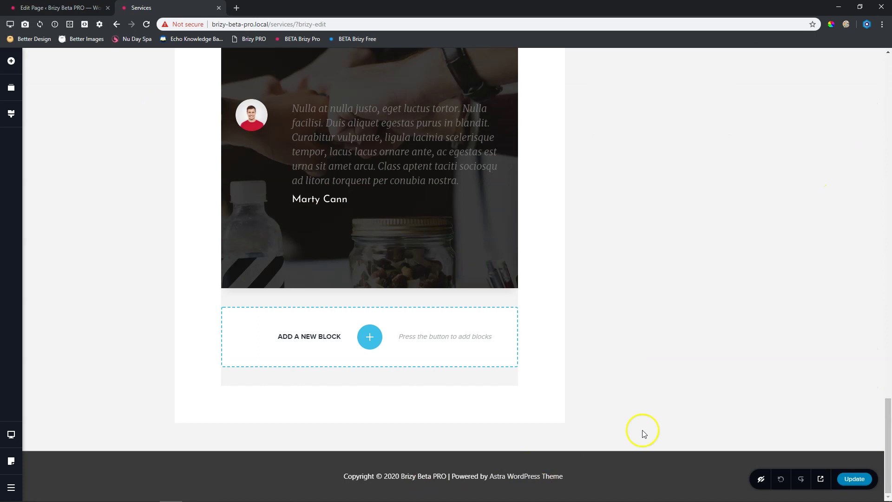
pyautogui.scroll(10, 641, 370)
pyautogui.scroll(10, 498, 291)
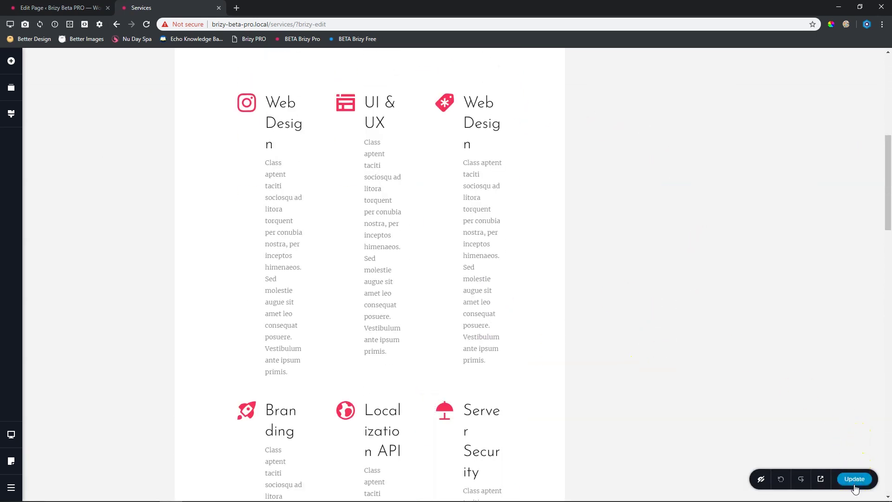
pyautogui.scroll(8, 733, 301)
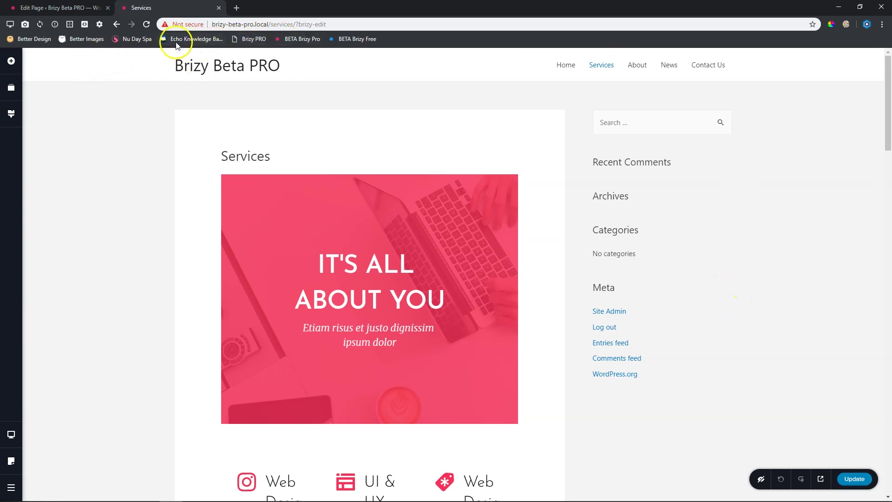
# Step: Go to the Services page's WordPress editor, open the theme Customizer and bring up the Services page in its preview
pyautogui.moveTo(11, 487)
pyautogui.click(70, 485)
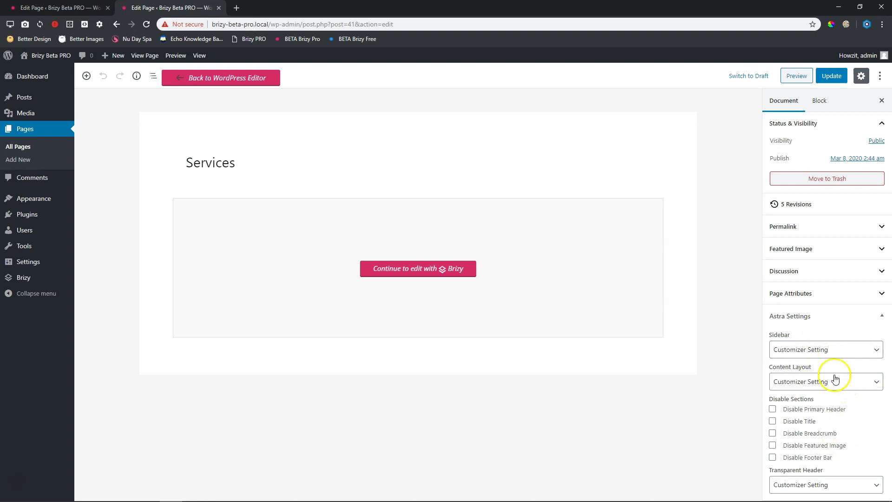
pyautogui.moveTo(44, 202)
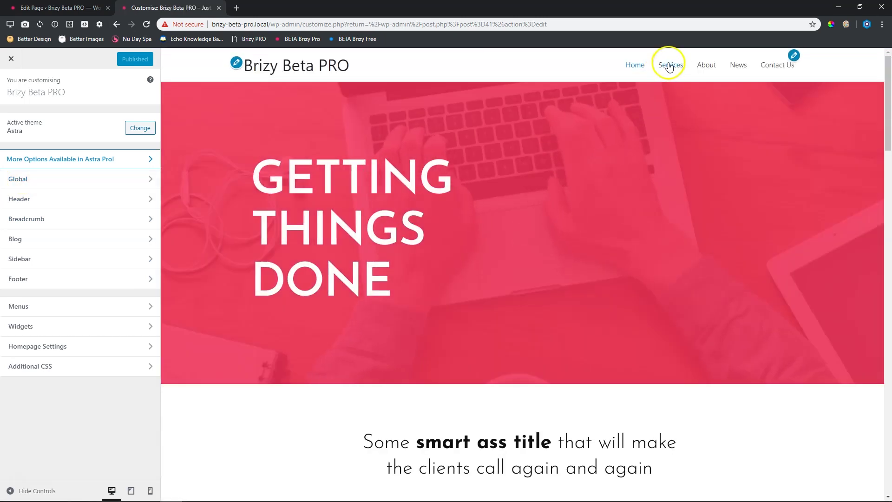
pyautogui.click(670, 66)
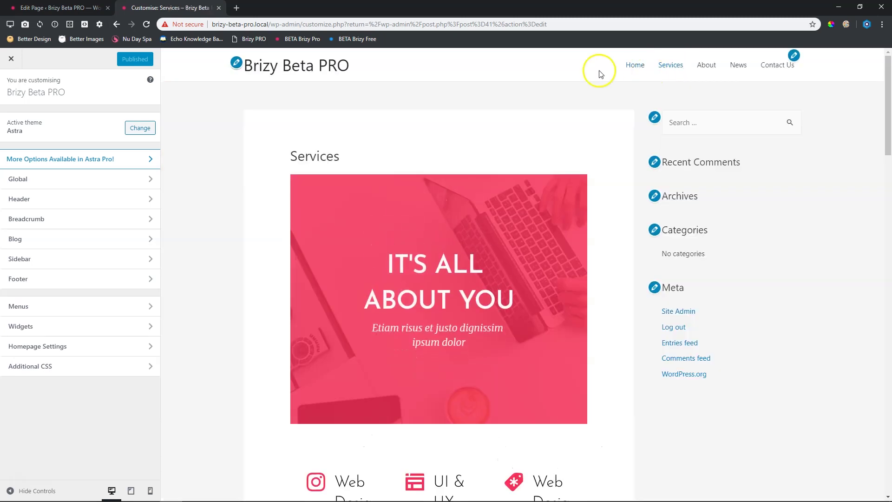
# Step: In the Customizer's global container settings, set the site Layout to Full Width / Stretched
pyautogui.click(22, 180)
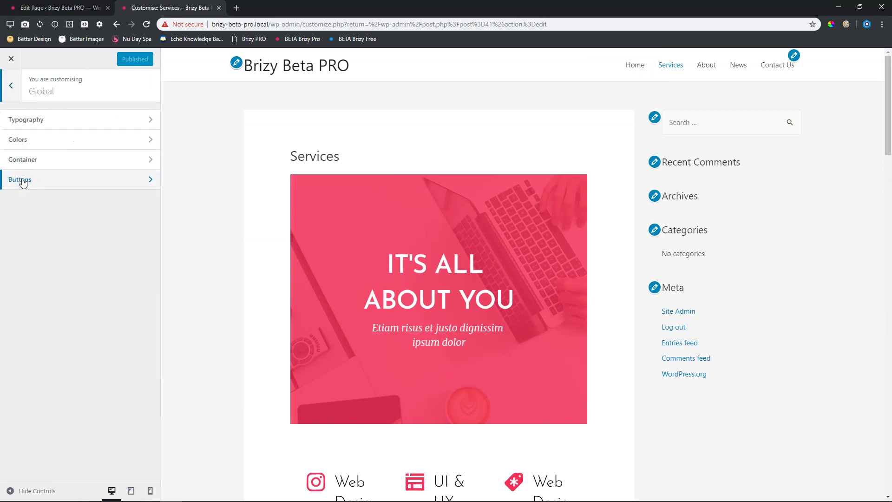
pyautogui.click(28, 159)
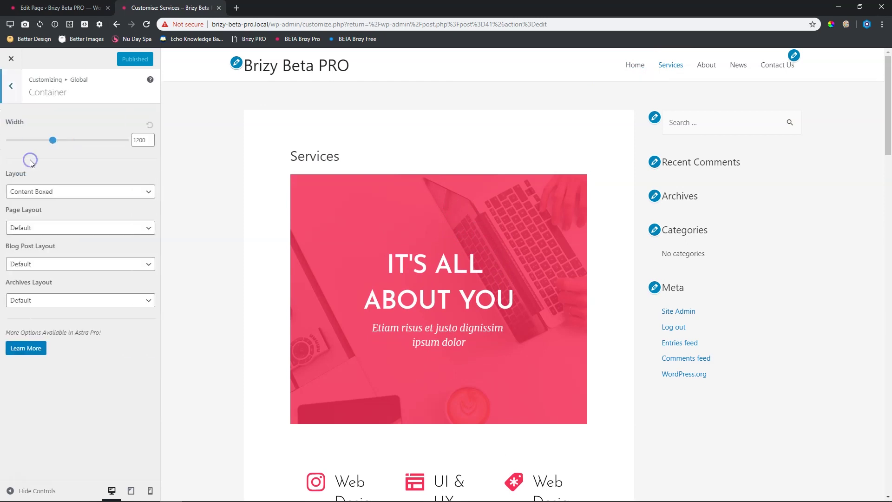
pyautogui.click(31, 193)
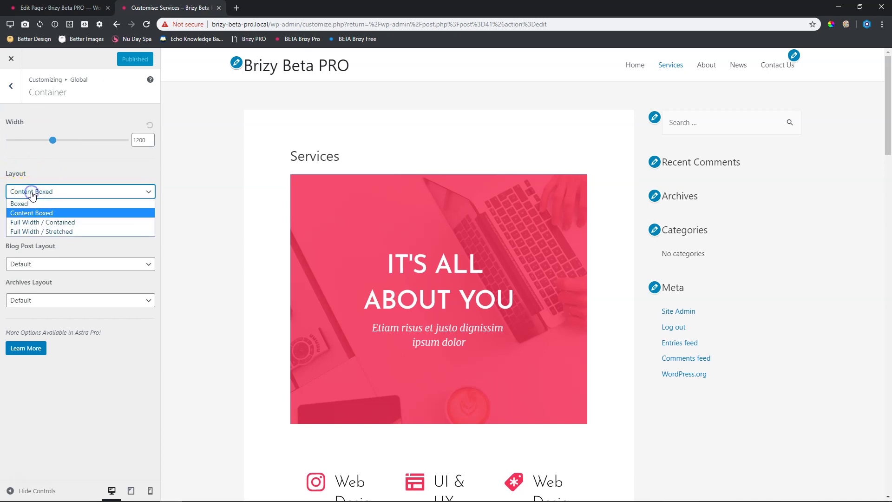
pyautogui.click(36, 231)
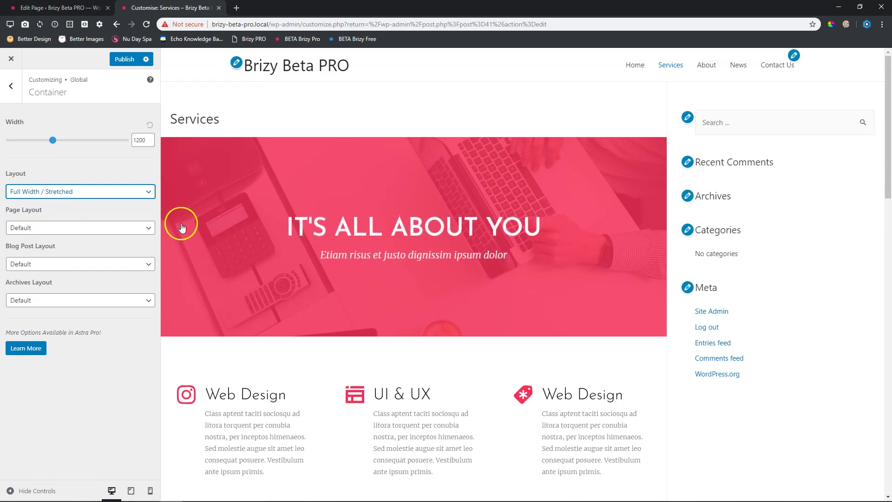
# Step: Set the container's Page Layout to Full Width / Stretched, leaving the blog post and archives layouts at Default
pyautogui.click(34, 228)
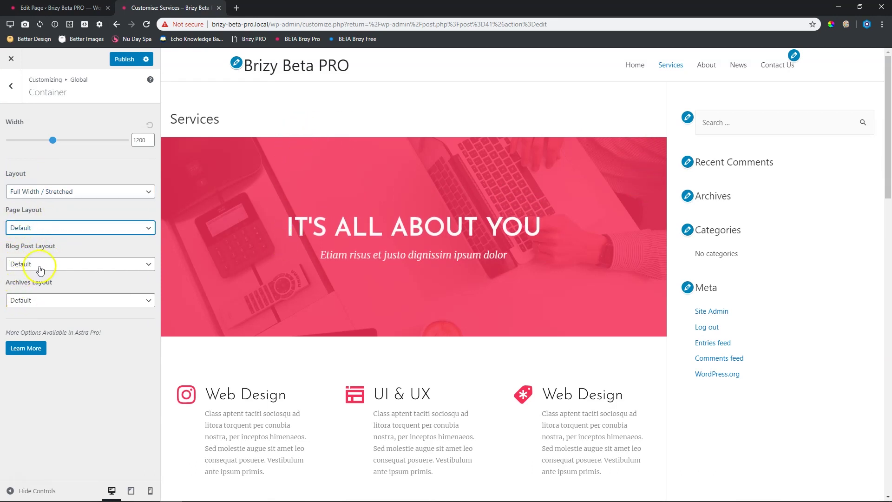
pyautogui.click(40, 268)
pyautogui.click(40, 269)
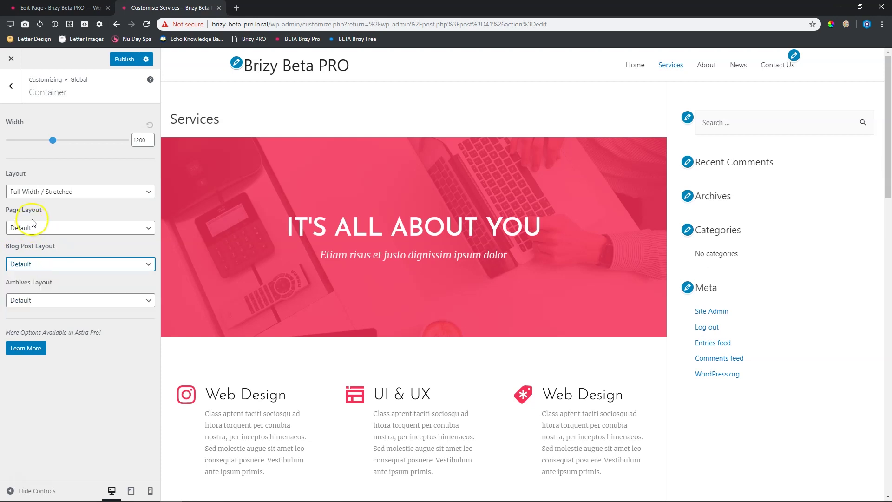
pyautogui.click(21, 228)
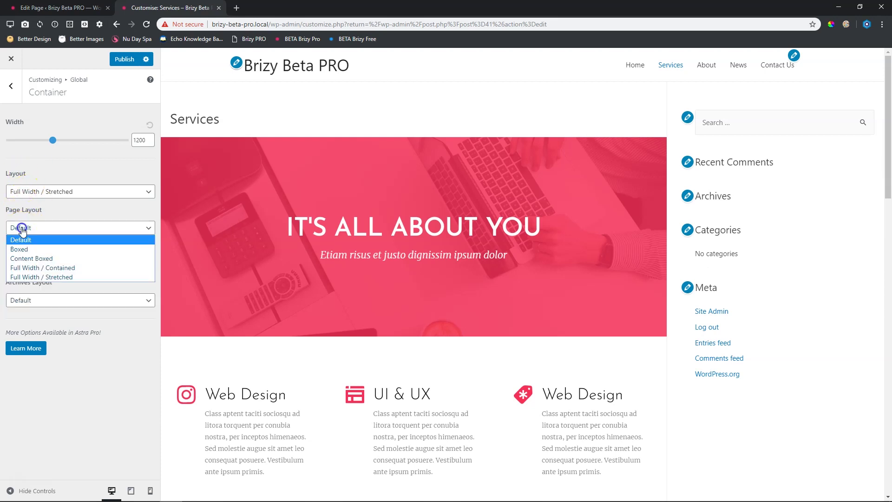
pyautogui.click(22, 230)
pyautogui.click(23, 227)
pyautogui.click(37, 277)
pyautogui.click(32, 191)
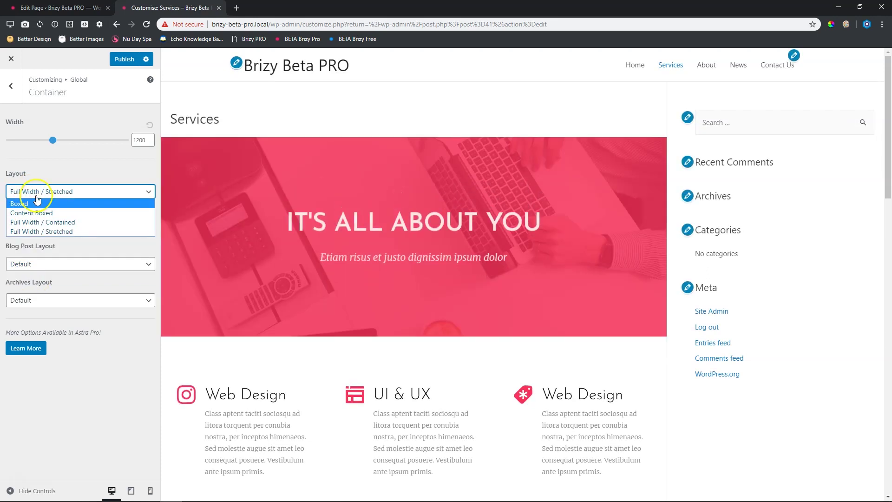
pyautogui.click(38, 192)
pyautogui.click(110, 175)
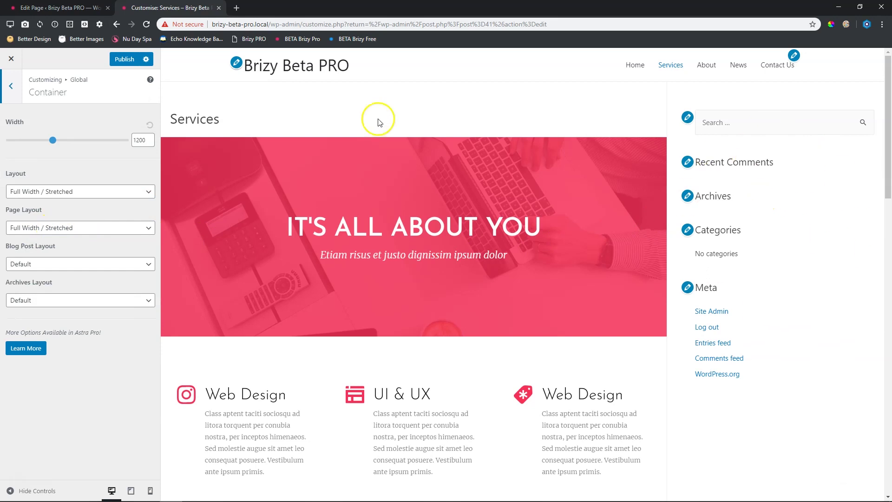
# Step: In the Customizer's sidebar settings, set Pages to No Sidebar
pyautogui.click(10, 87)
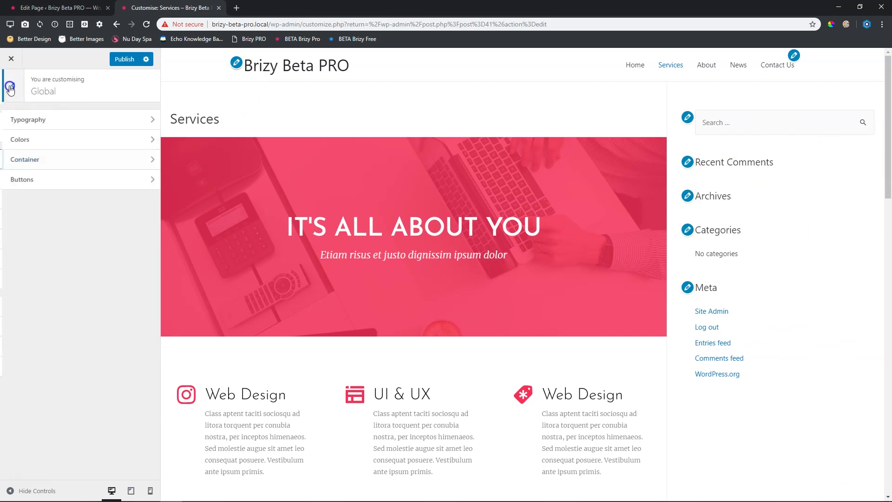
pyautogui.click(10, 86)
pyautogui.click(16, 259)
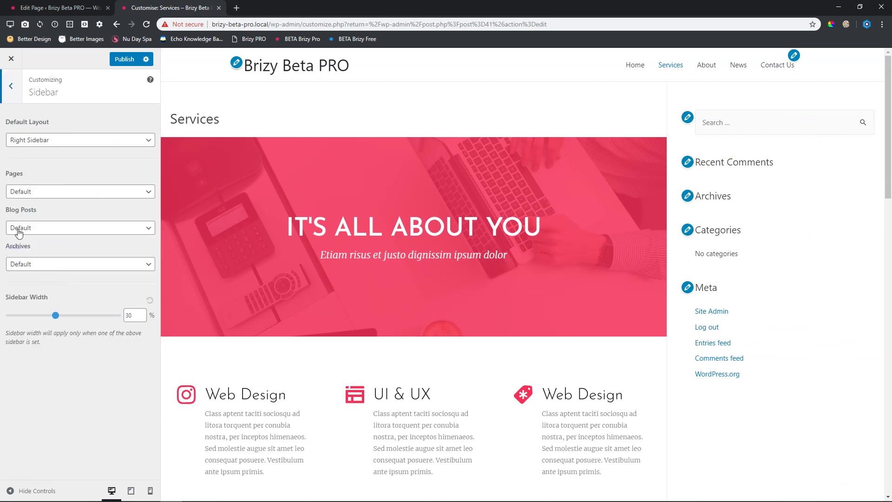
pyautogui.click(18, 191)
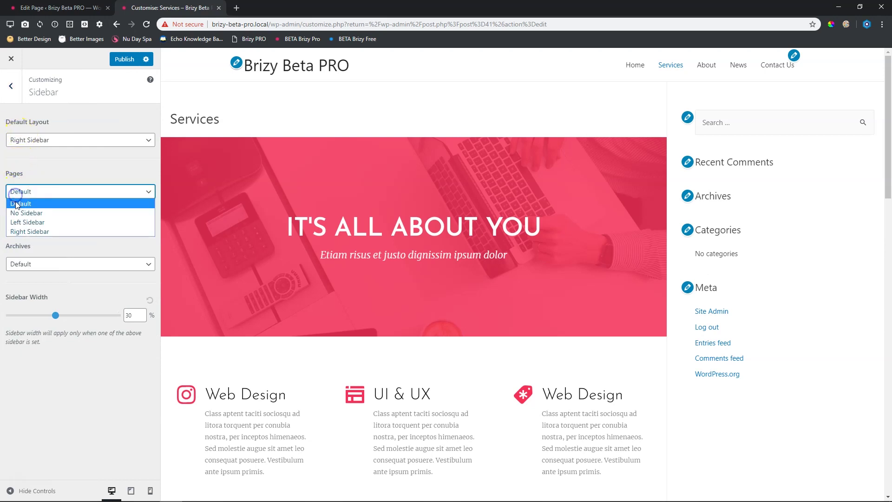
pyautogui.click(17, 213)
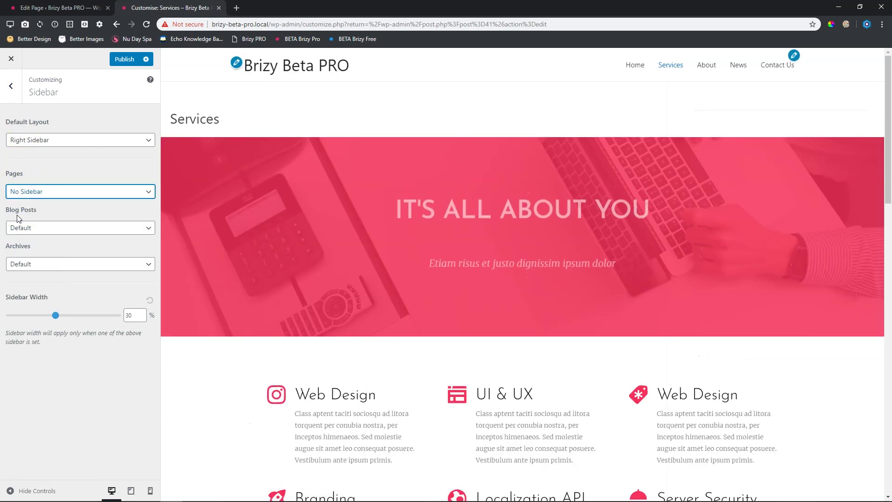
# Step: Examine the full-width Services page without a sidebar in the Customizer preview
pyautogui.scroll(-12, 817, 286)
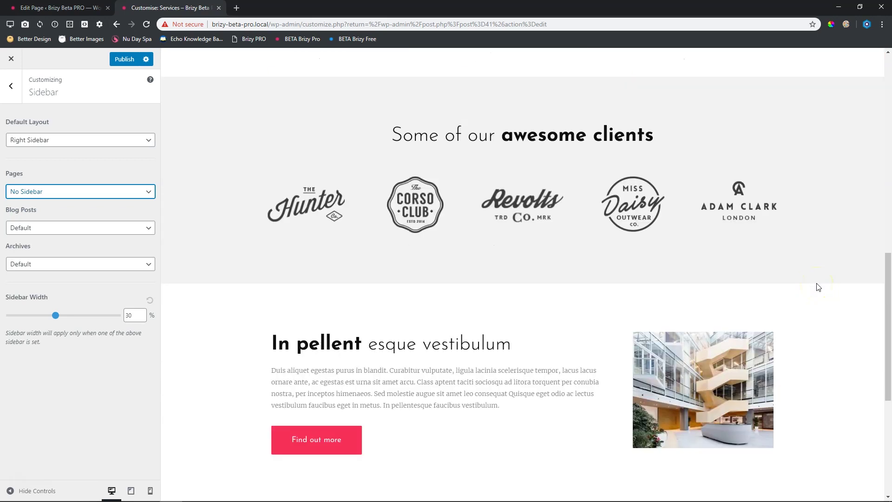
pyautogui.scroll(15, 816, 286)
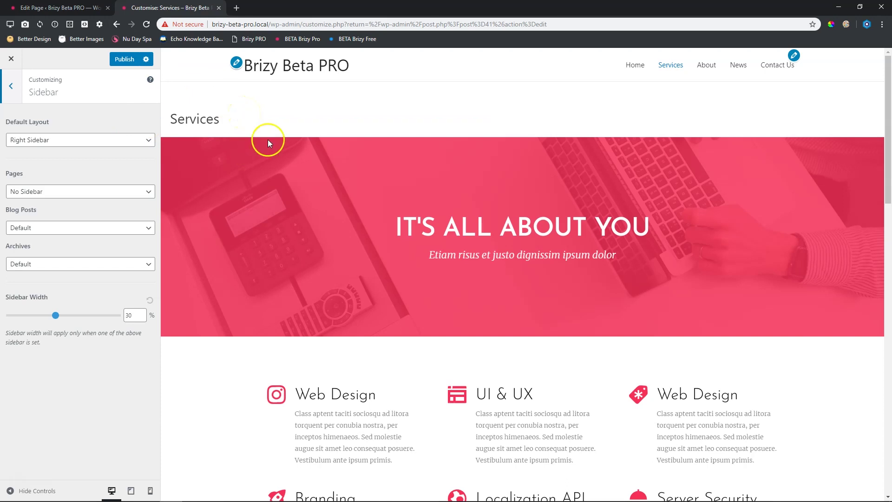
pyautogui.scroll(-15, 369, 309)
pyautogui.scroll(8, 374, 315)
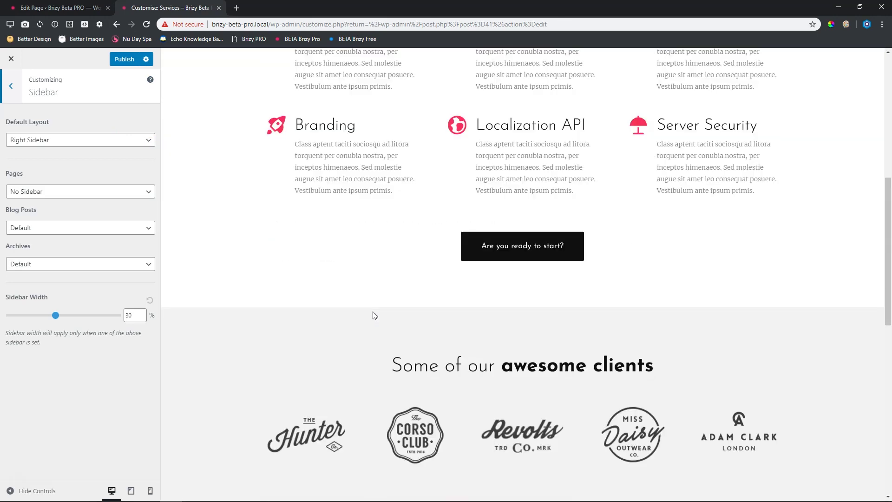
# Step: Publish the Customizer layout and sidebar changes and return to the Services page editor
pyautogui.scroll(8, 374, 316)
pyautogui.click(122, 60)
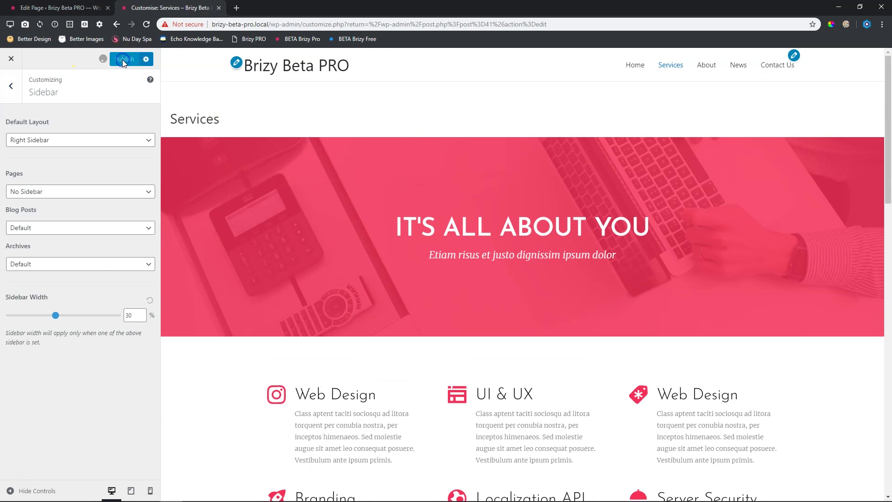
pyautogui.click(10, 60)
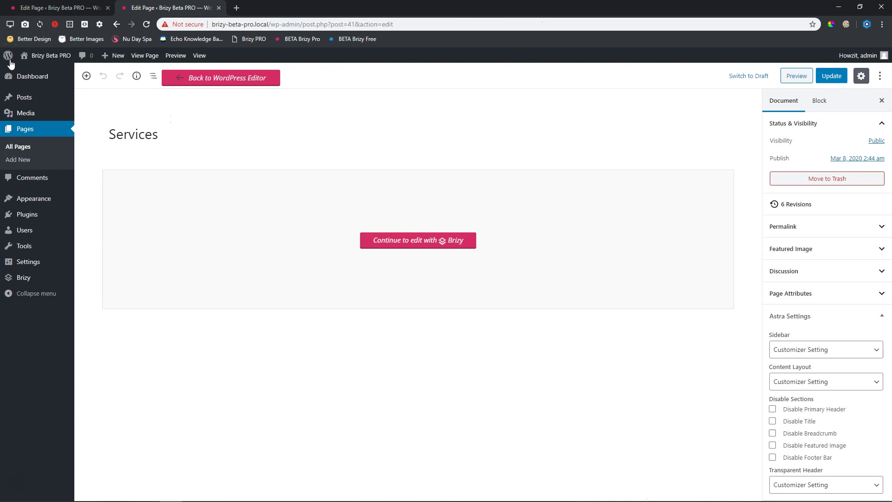
# Step: Disable the Services page's title in its Astra settings, update the page, and check the live page from header to footer
pyautogui.click(772, 422)
pyautogui.click(832, 78)
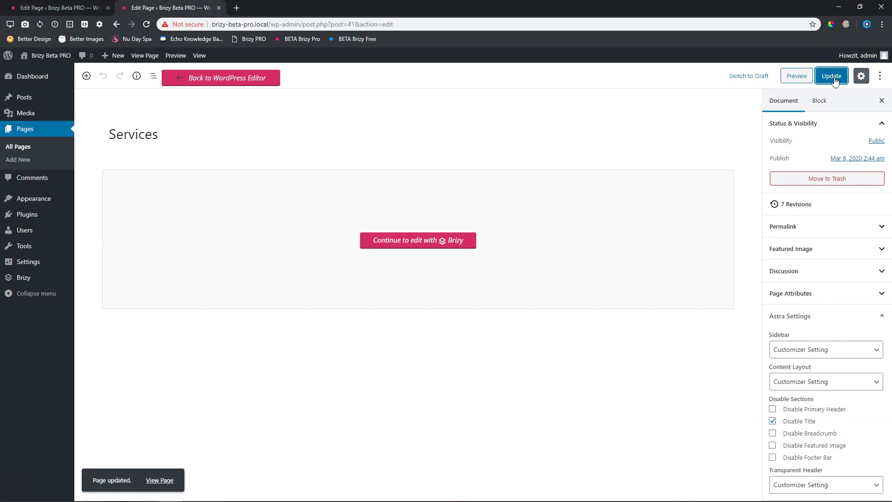
pyautogui.click(199, 56)
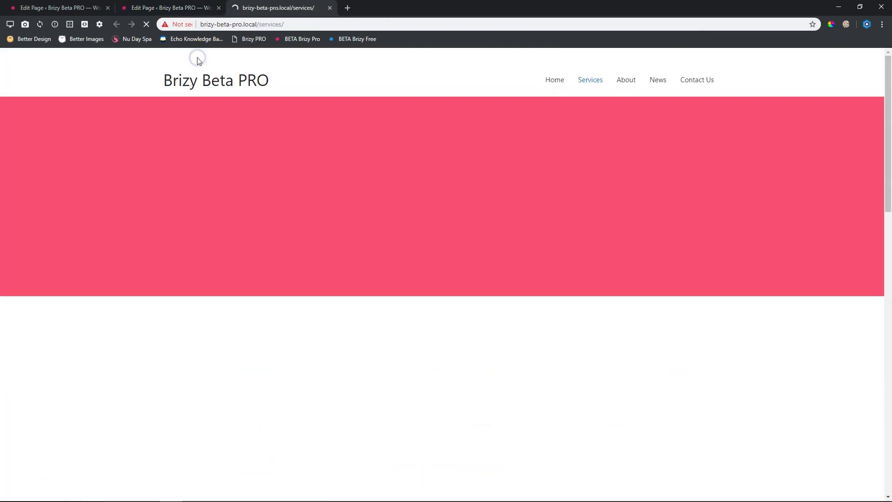
pyautogui.scroll(-5, 315, 189)
pyautogui.scroll(-13, 315, 189)
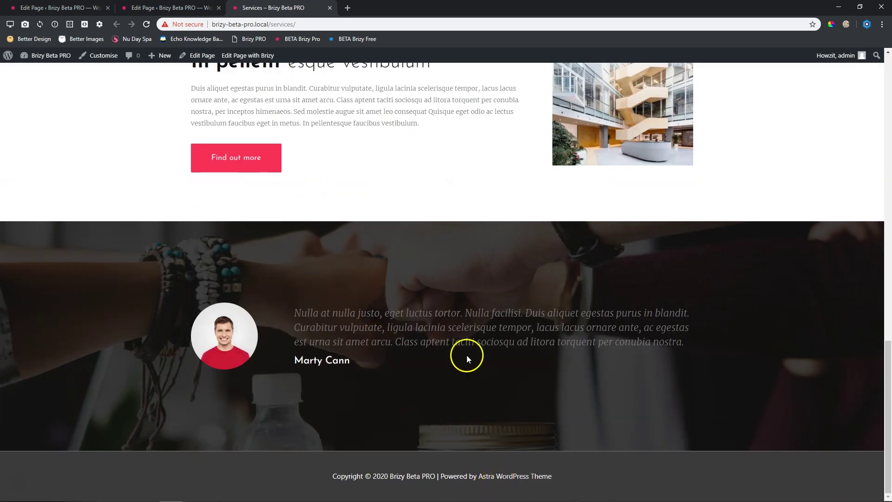
pyautogui.scroll(18, 465, 344)
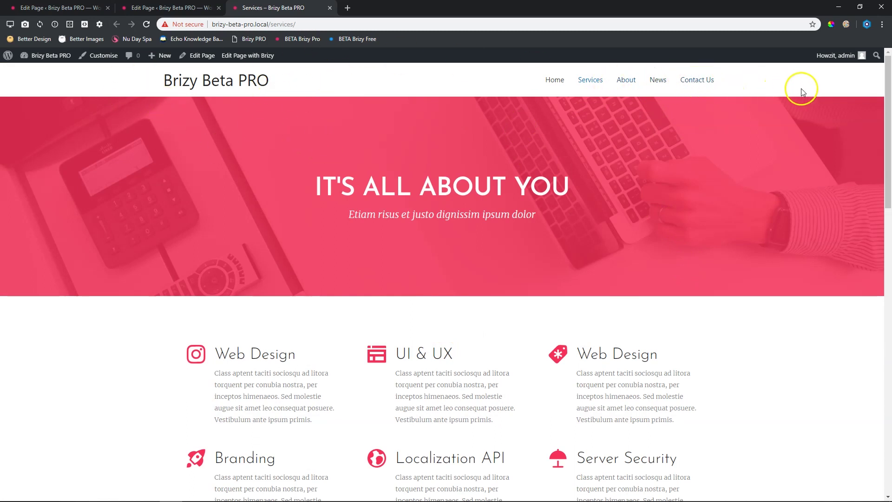
# Step: View the live News page from the site navigation, and close the preview and the Services editor
pyautogui.click(657, 82)
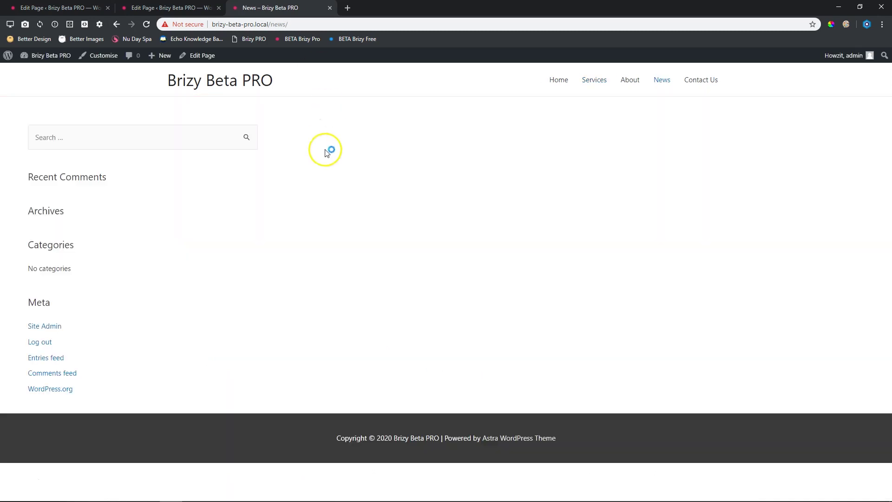
pyautogui.click(330, 8)
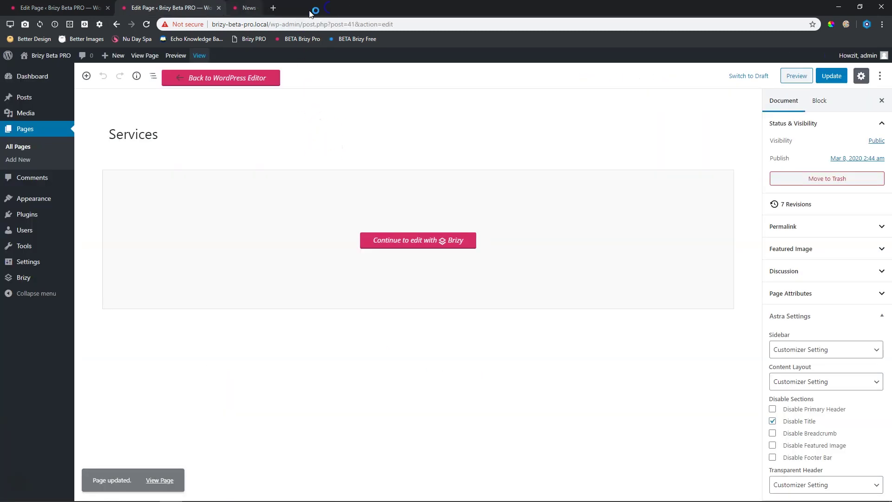
pyautogui.click(220, 9)
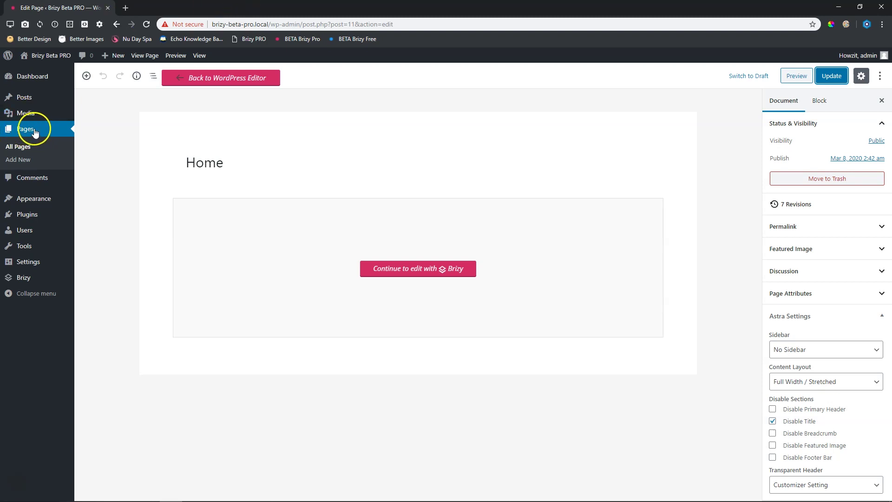
# Step: Publish a new page titled Projects and update it with Disable Title selected in its Astra settings
pyautogui.click(17, 159)
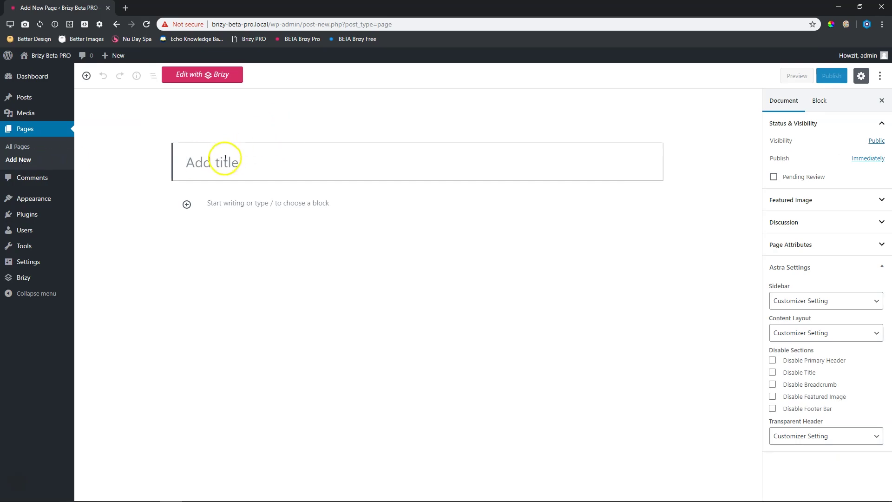
pyautogui.write('Projects')
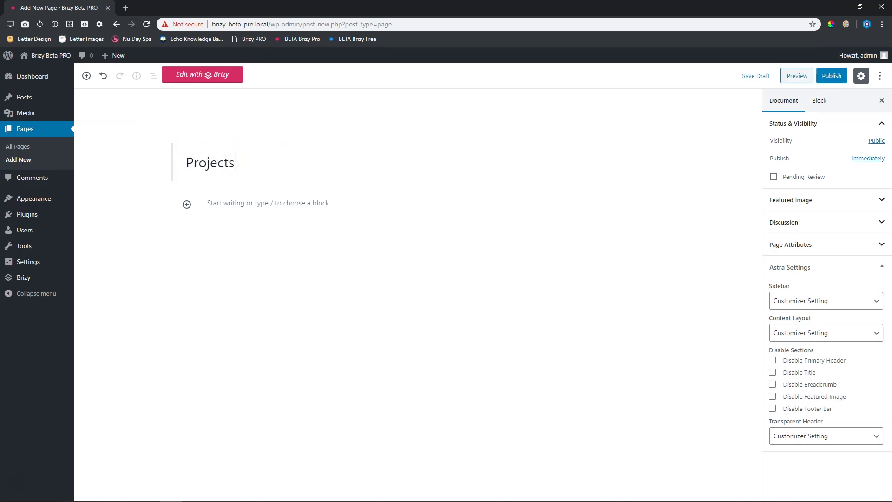
pyautogui.click(831, 77)
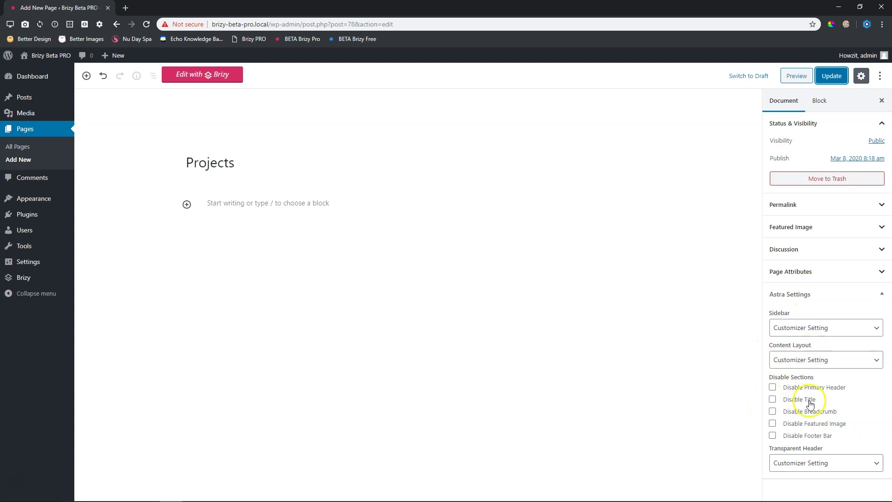
pyautogui.click(772, 399)
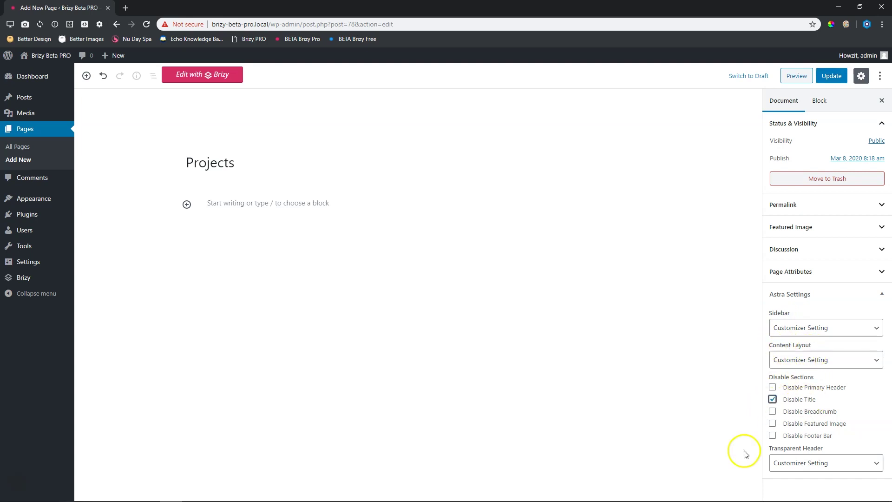
pyautogui.click(831, 79)
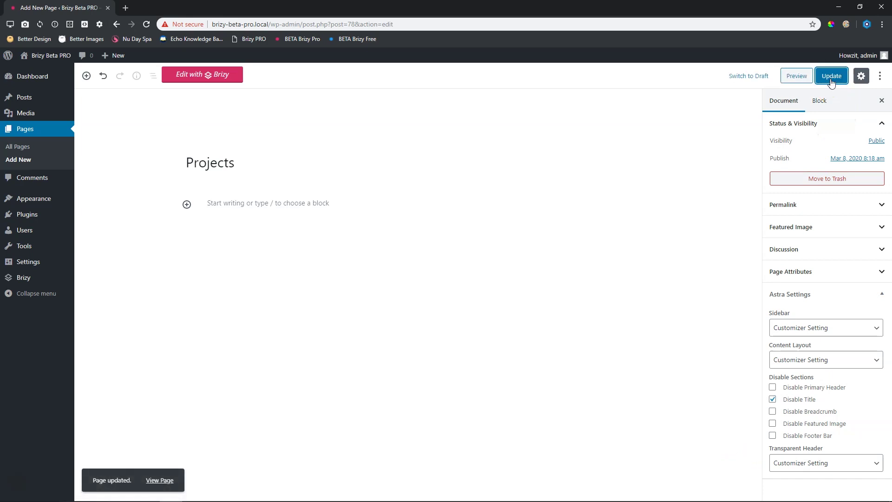
# Step: Open the Projects page in Brizy and switch its template to one that includes the theme's header and footer
pyautogui.click(197, 81)
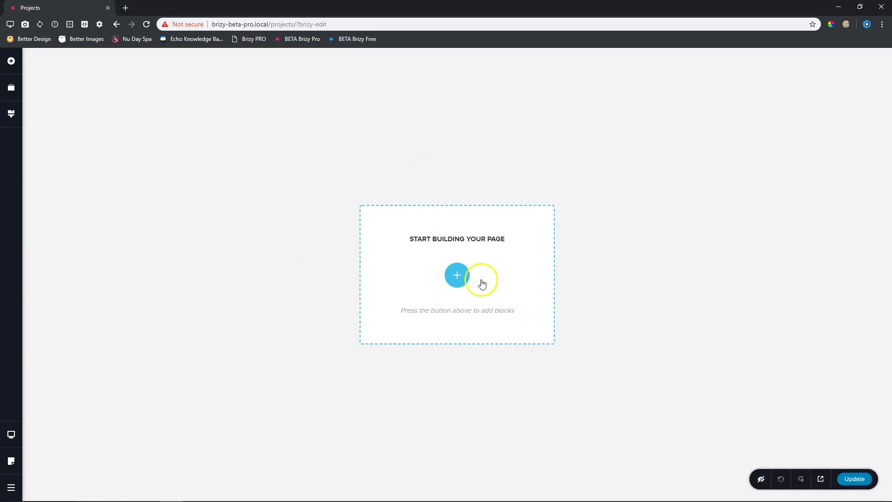
pyautogui.click(16, 462)
pyautogui.click(64, 384)
pyautogui.click(55, 402)
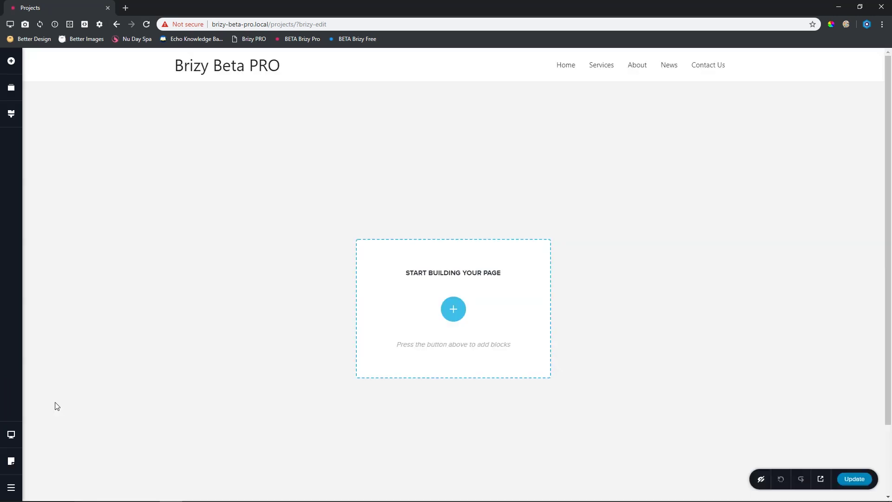
# Step: Check the theme header and footer around the empty Projects page, update it in Brizy, and return to the WordPress editor
pyautogui.scroll(-3, 223, 267)
pyautogui.scroll(3, 362, 408)
pyautogui.scroll(-3, 367, 347)
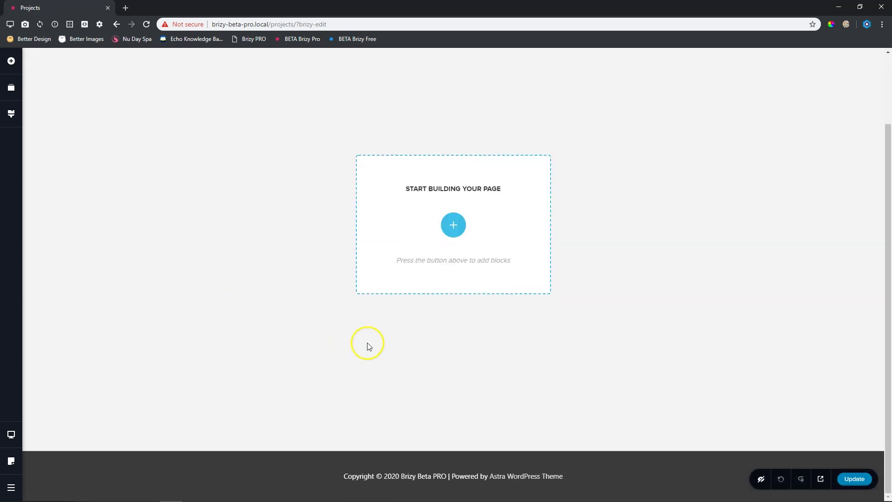
pyautogui.scroll(3, 368, 346)
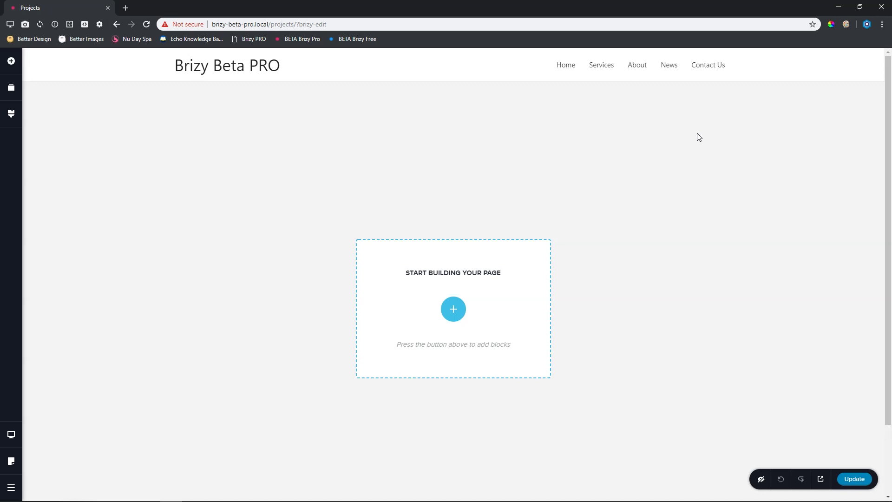
pyautogui.scroll(-2, 675, 238)
pyautogui.scroll(2, 675, 239)
pyautogui.click(854, 479)
pyautogui.click(78, 485)
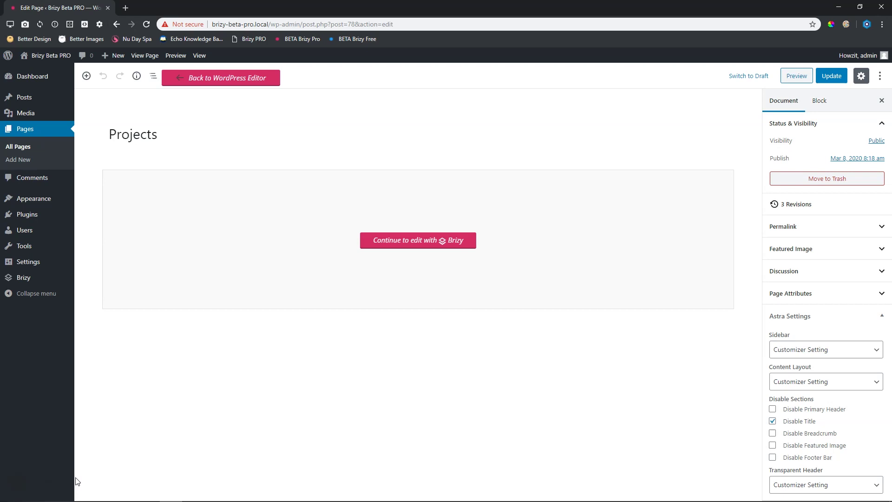
# Step: Activate the Page Builder Framework theme
pyautogui.click(34, 200)
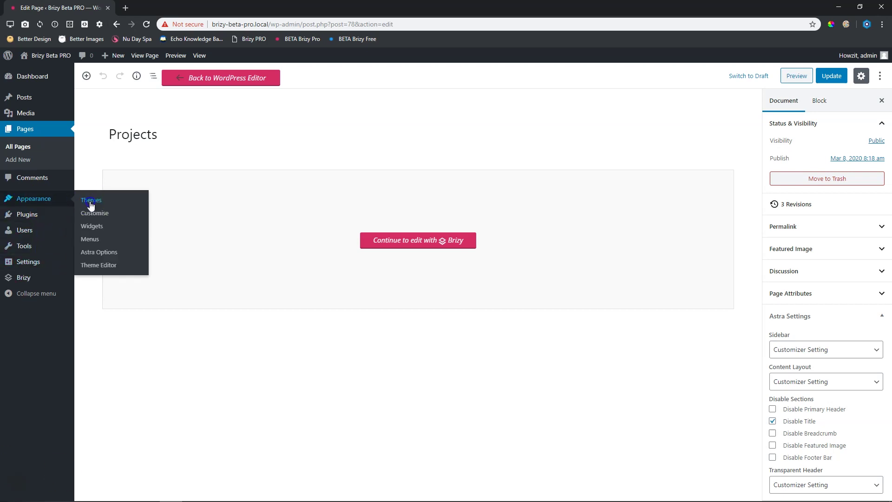
pyautogui.moveTo(327, 236)
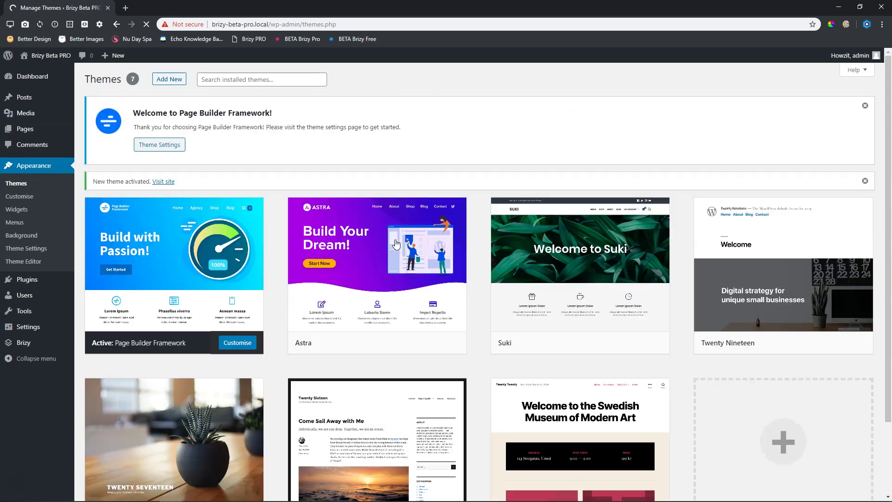
# Step: On the Home page, disable the page title, set the layout to Full Width and the sidebar to Right Sidebar, and update
pyautogui.moveTo(27, 134)
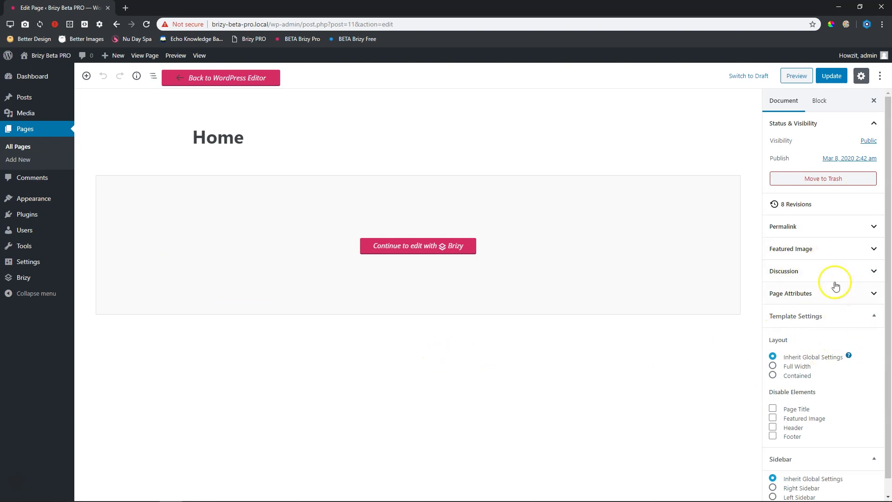
pyautogui.scroll(-1, 773, 318)
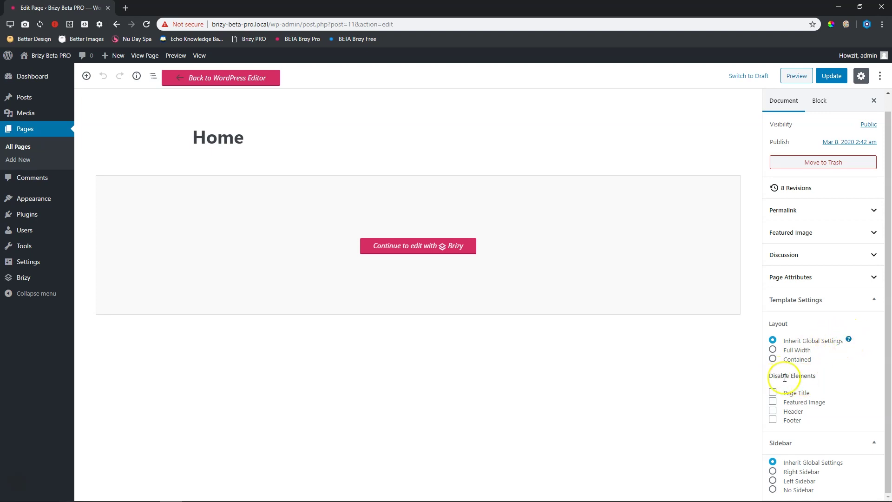
pyautogui.click(773, 393)
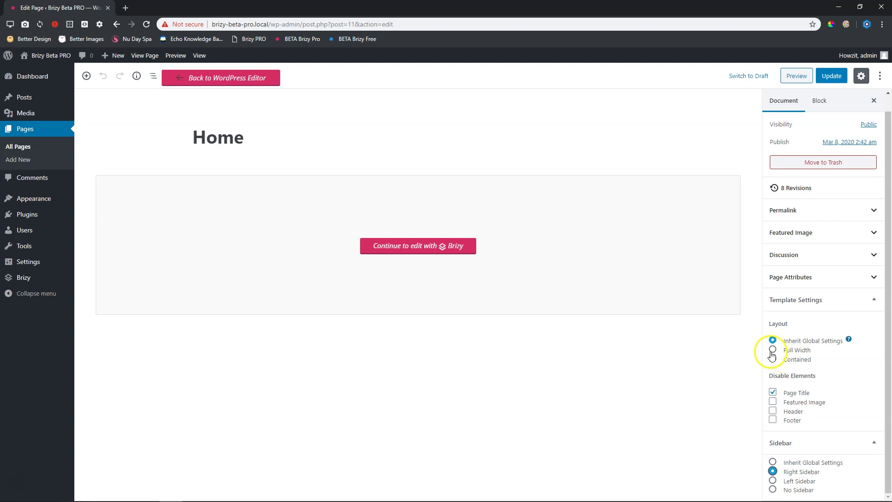
pyautogui.click(831, 75)
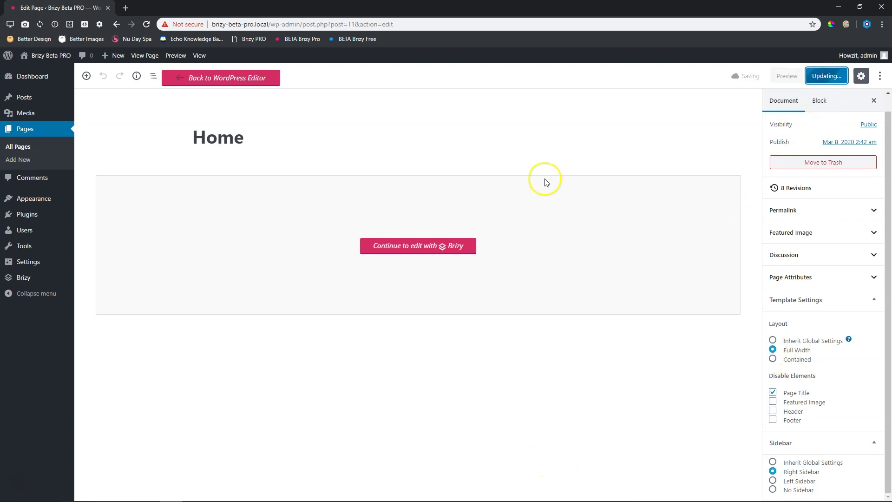
# Step: Examine the live Home page's header and footer under Page Builder Framework, and close the preview
pyautogui.click(200, 55)
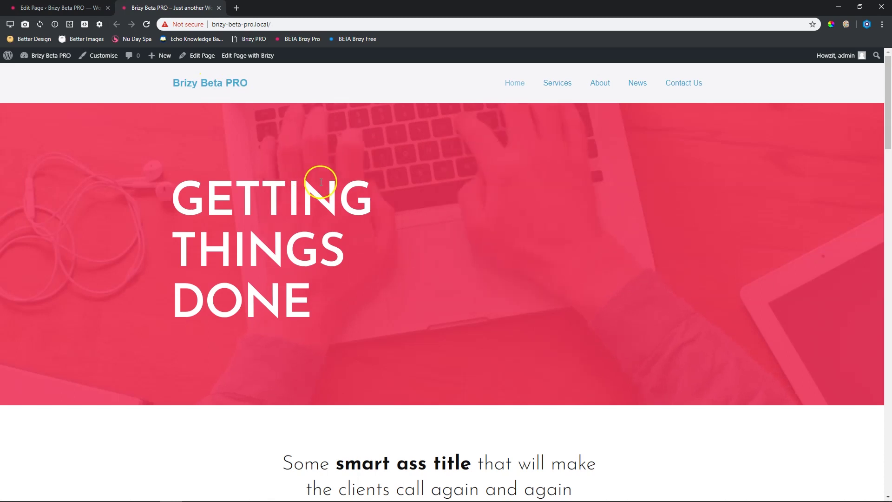
pyautogui.scroll(-6, 343, 190)
pyautogui.scroll(-20, 324, 187)
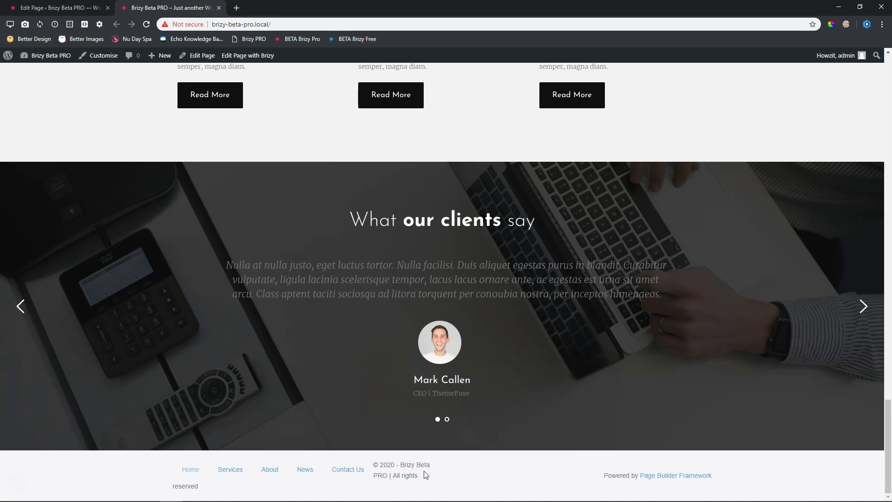
pyautogui.moveTo(882, 414); pyautogui.dragTo(888, 58)
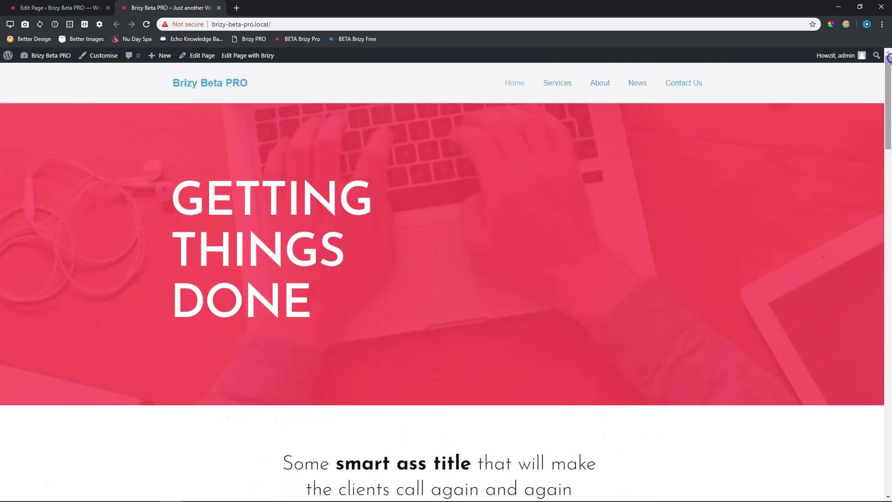
pyautogui.click(218, 8)
# Step: Switch the site's active theme to Suki
pyautogui.moveTo(46, 200)
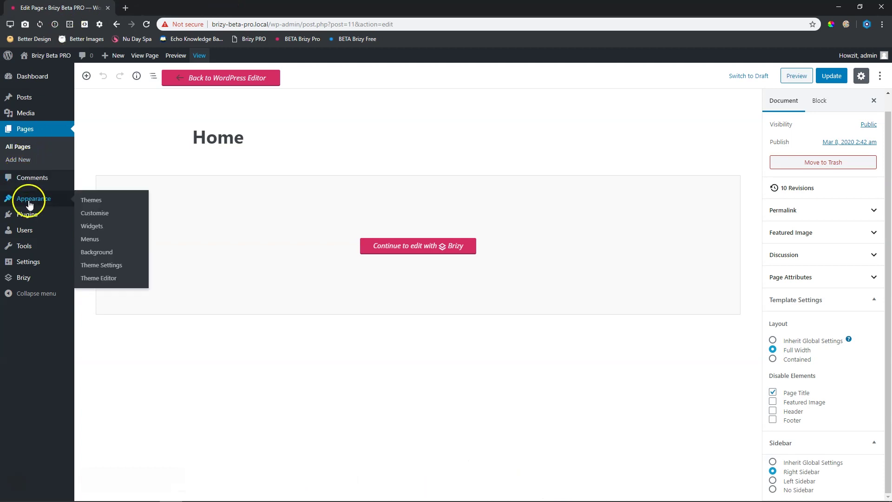
pyautogui.click(104, 204)
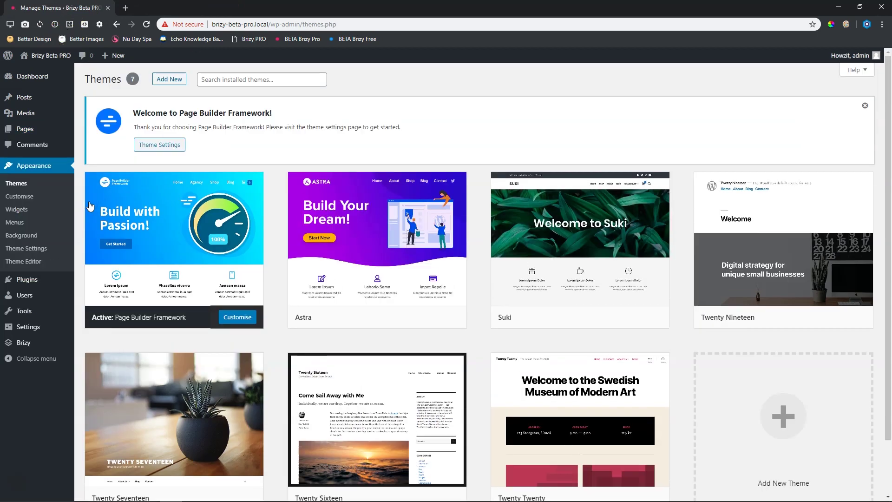
pyautogui.click(599, 319)
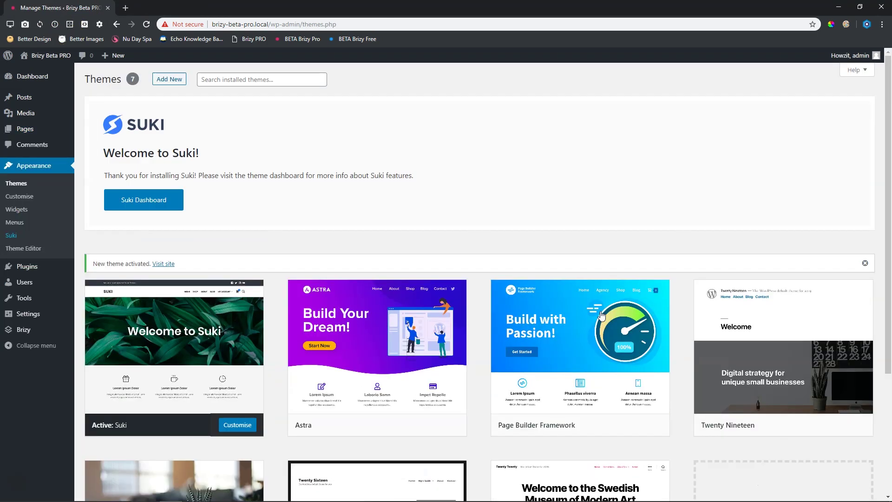
# Step: Edit the Home page's Suki settings to a Full width container, Wide layout and Hide post title Yes, and update the page
pyautogui.moveTo(17, 134)
pyautogui.click(107, 133)
pyautogui.click(112, 204)
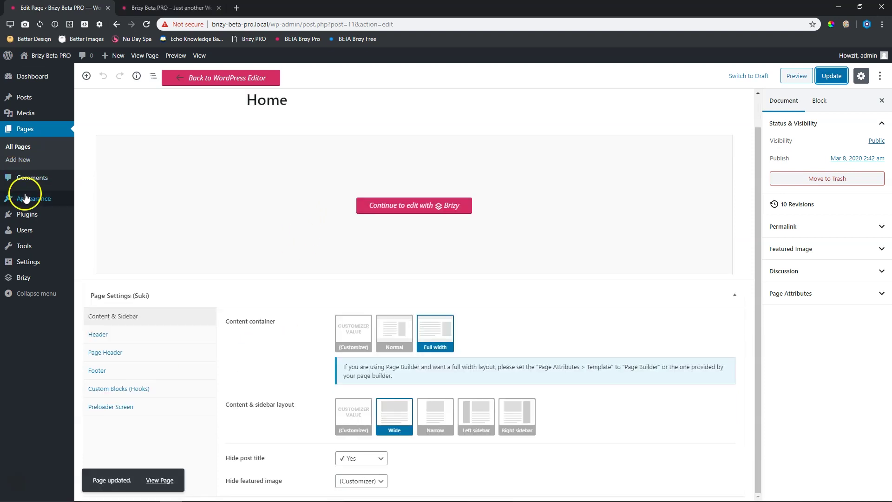
# Step: Reactivate the Astra theme and view the live Home page, closing the extra preview
pyautogui.moveTo(28, 199)
pyautogui.click(84, 204)
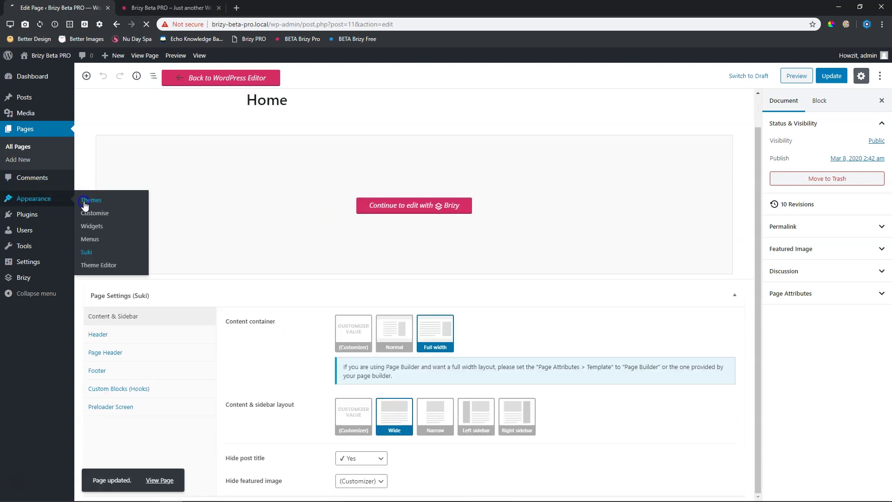
pyautogui.click(396, 400)
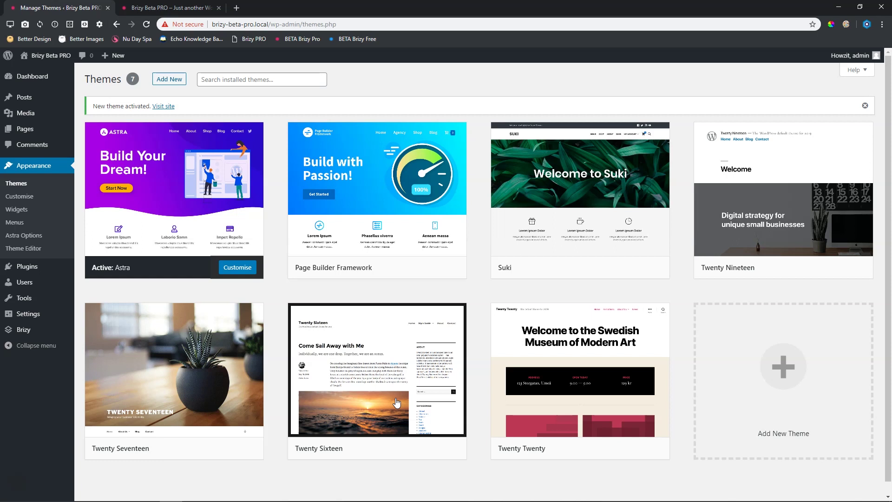
pyautogui.click(50, 57)
pyautogui.click(219, 8)
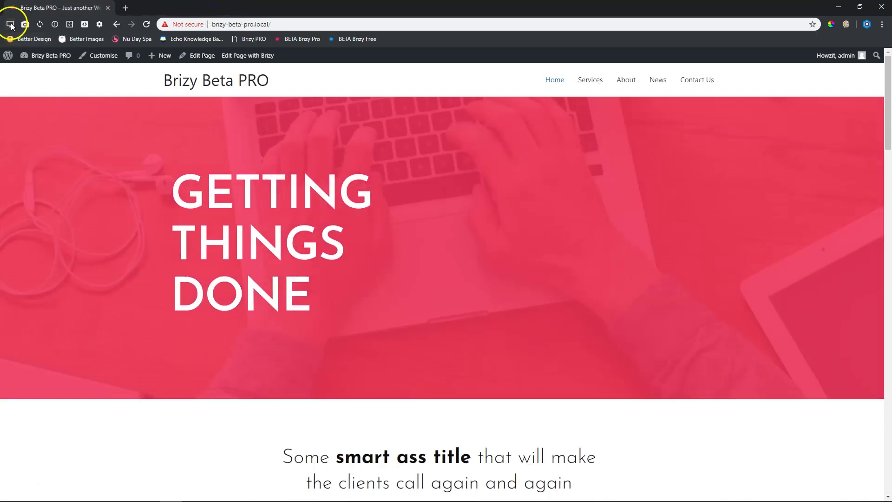
# Step: Enable developer mode and preview the live Home page on the favourite Apple iPad, checking its content and expanding and collapsing its header menu
pyautogui.click(10, 24)
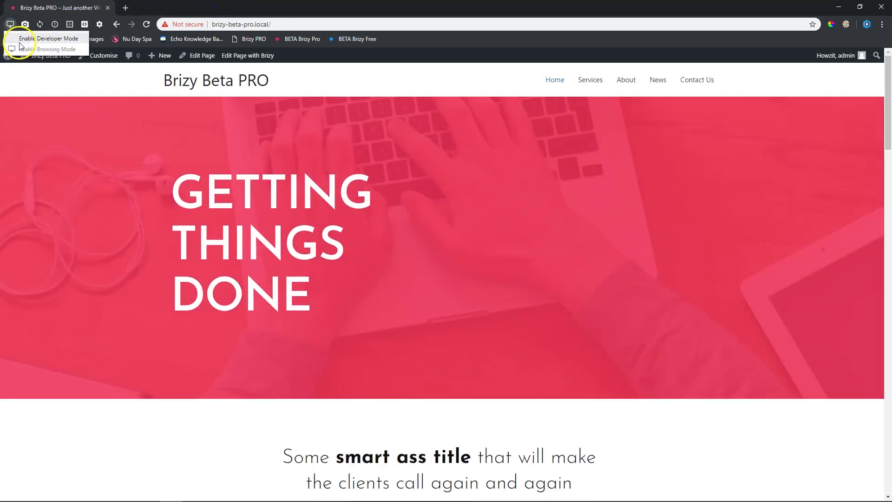
pyautogui.click(18, 39)
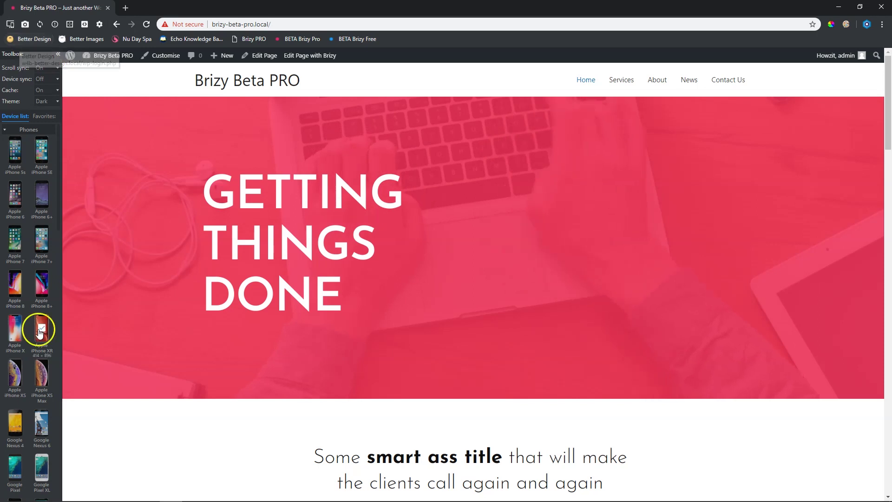
pyautogui.click(38, 116)
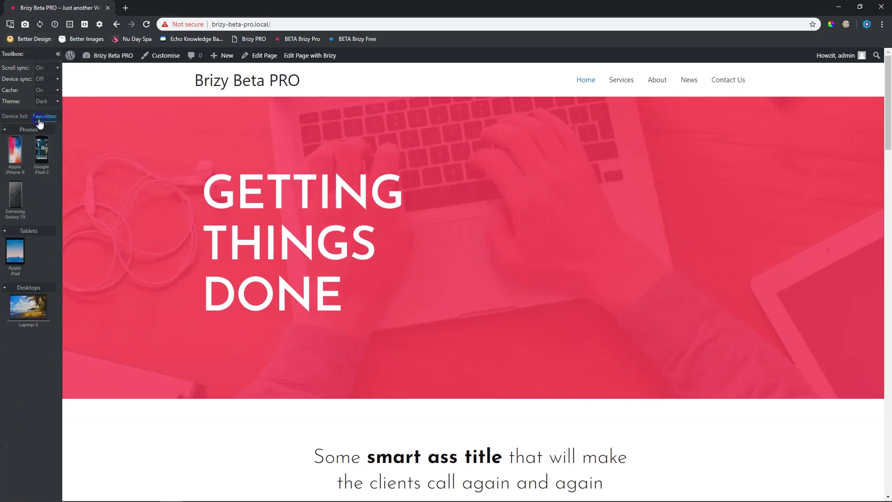
pyautogui.click(14, 251)
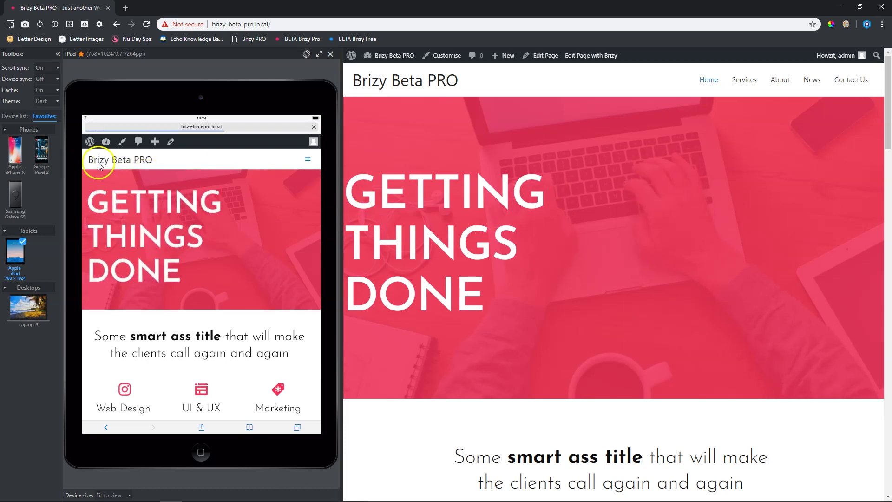
pyautogui.scroll(-1, 249, 276)
pyautogui.scroll(-15, 249, 276)
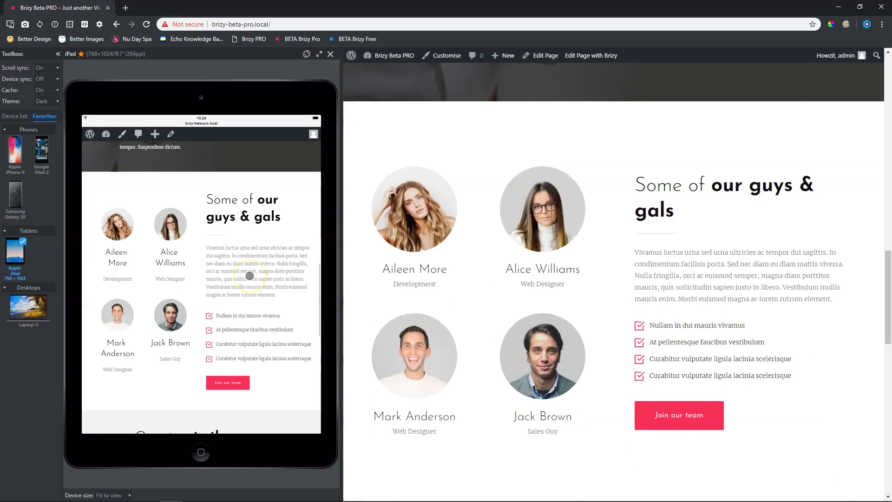
pyautogui.scroll(15, 249, 276)
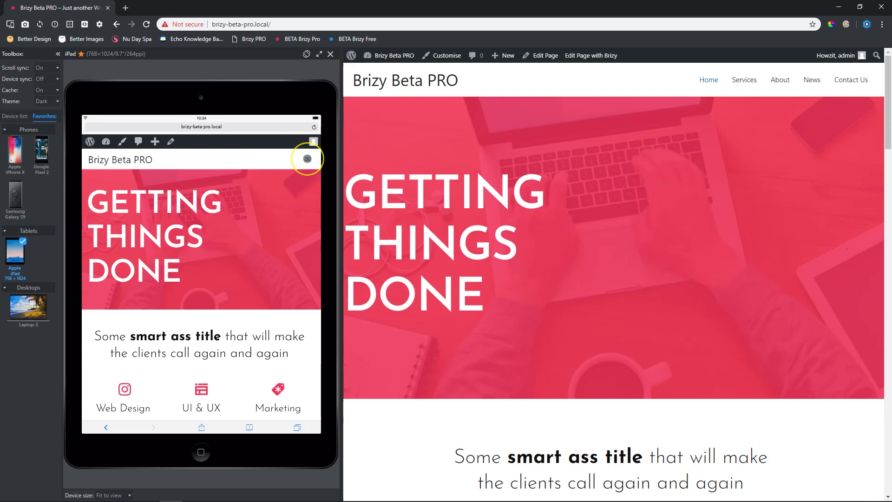
pyautogui.click(307, 159)
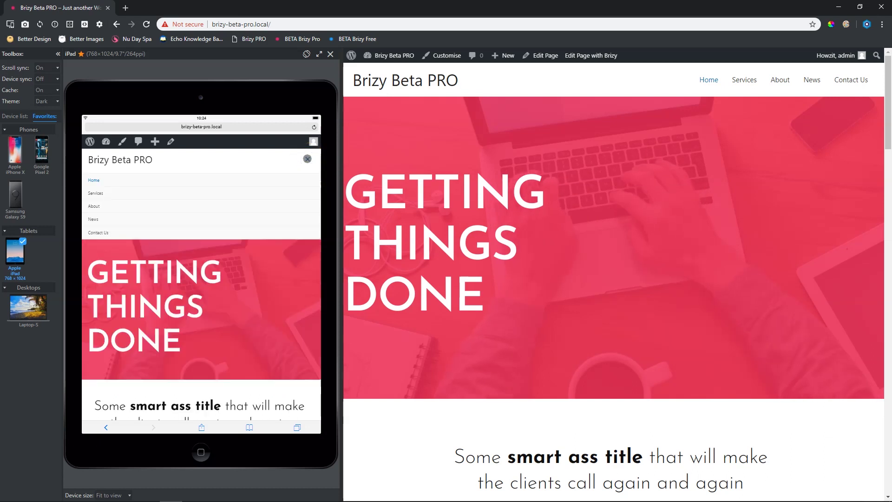
pyautogui.click(307, 159)
# Step: Preview the Home page on the Samsung Galaxy S9, checking its header menu and the page down to the footer, and return to browsing mode
pyautogui.click(15, 195)
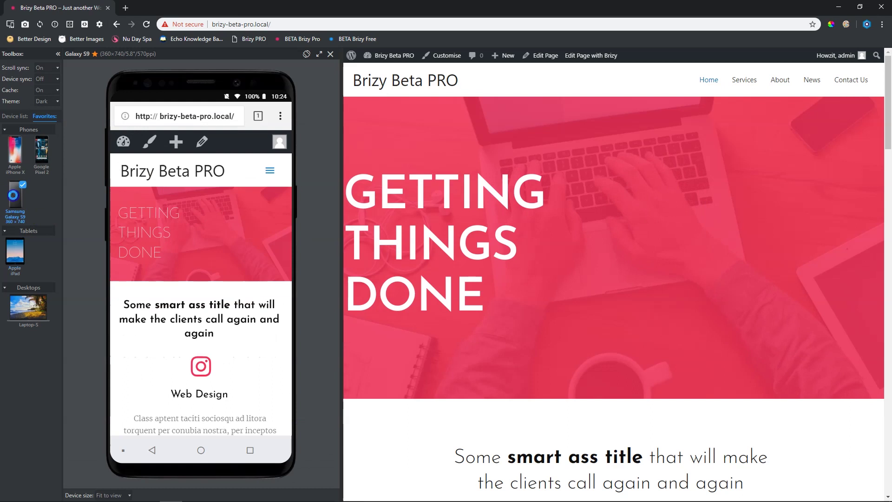
pyautogui.click(269, 170)
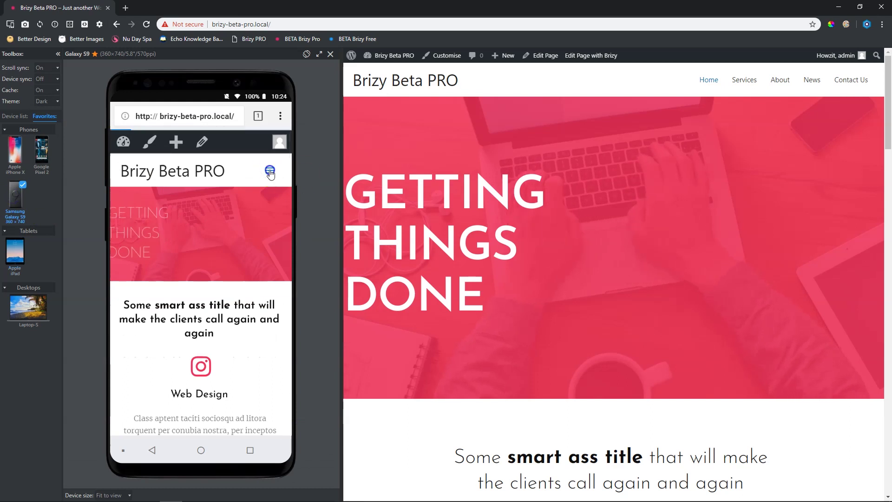
pyautogui.click(269, 170)
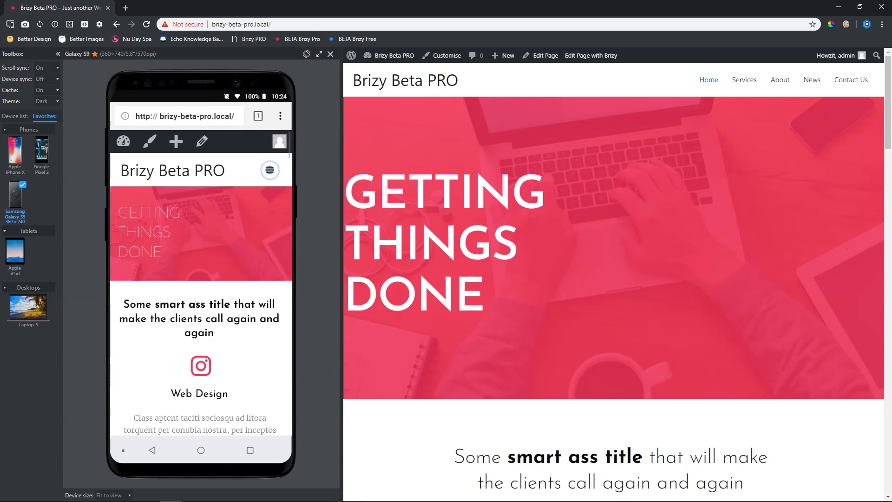
pyautogui.scroll(-5, 271, 174)
pyautogui.scroll(-10, 272, 174)
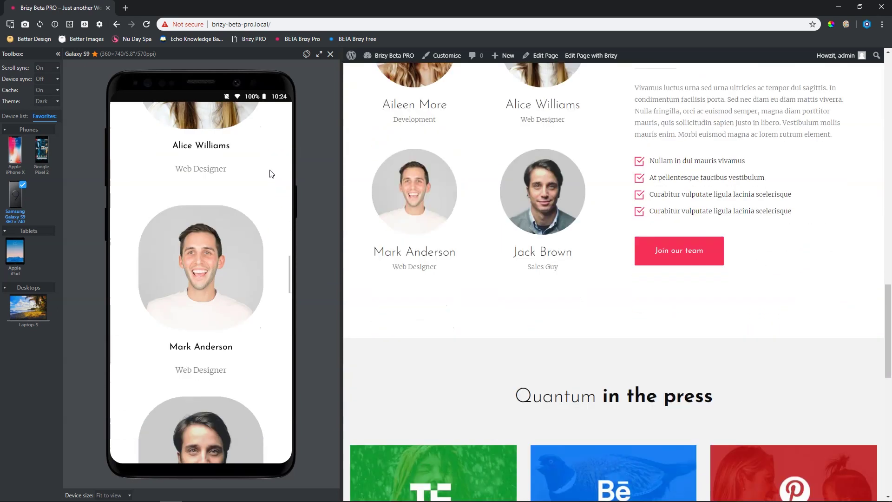
pyautogui.scroll(-10, 271, 174)
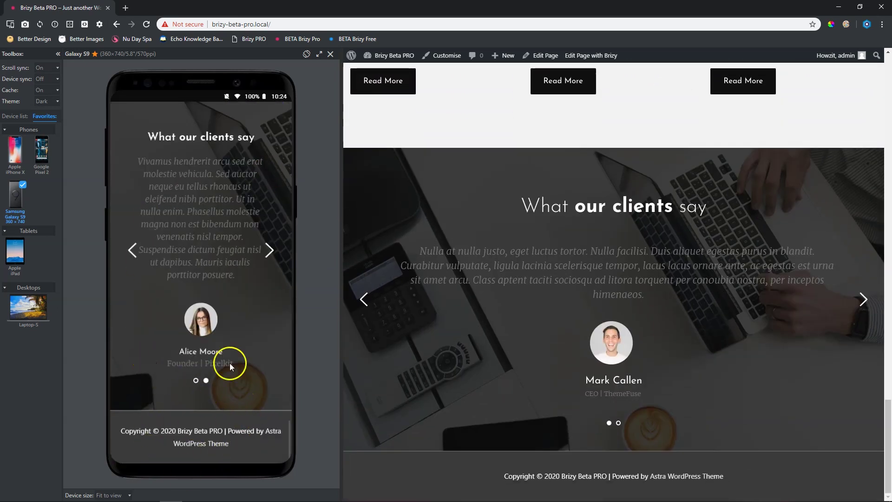
pyautogui.scroll(10, 229, 363)
pyautogui.scroll(10, 230, 363)
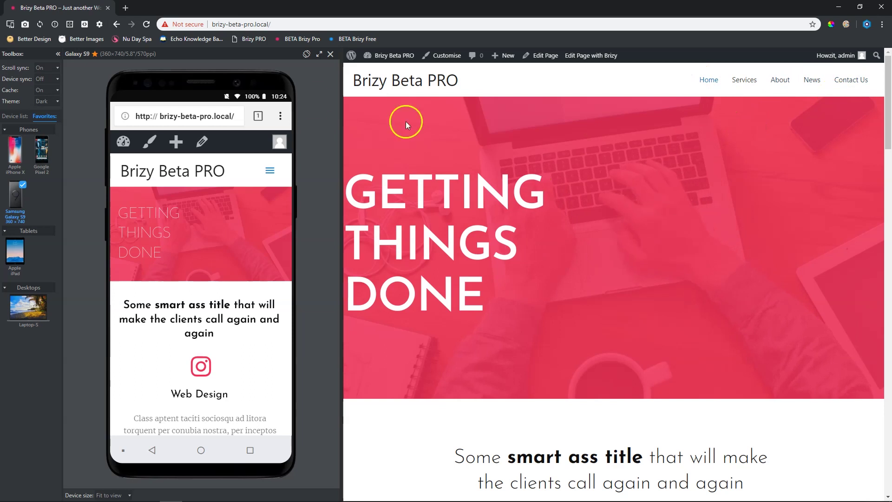
pyautogui.click(11, 26)
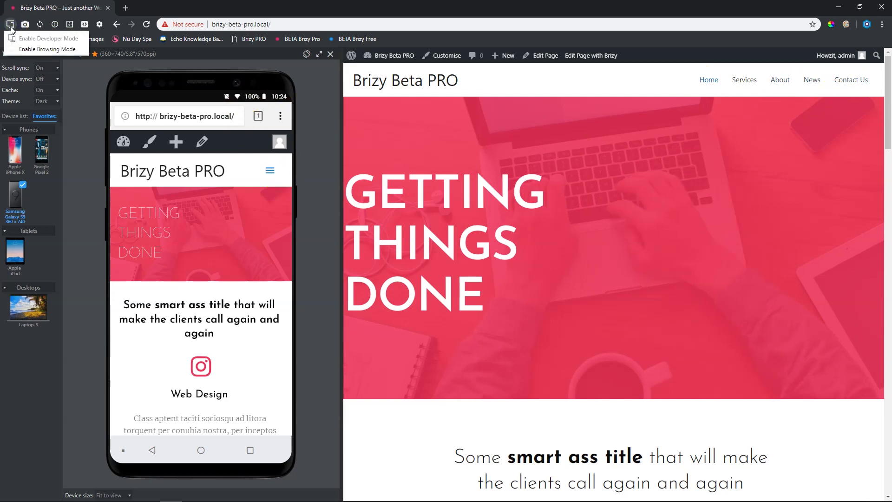
pyautogui.click(28, 50)
pyautogui.click(95, 87)
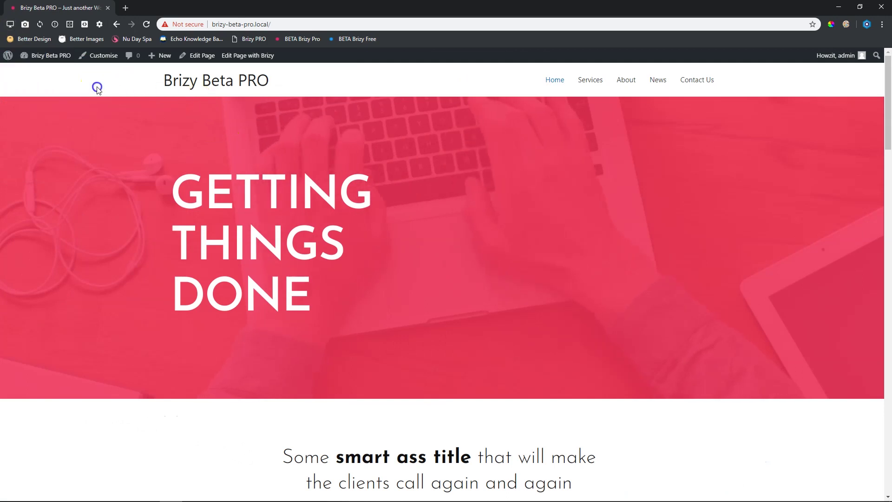
# Step: Customise Astra's primary header, comparing the layouts and choosing the one with the site title centred above the menu
pyautogui.click(101, 60)
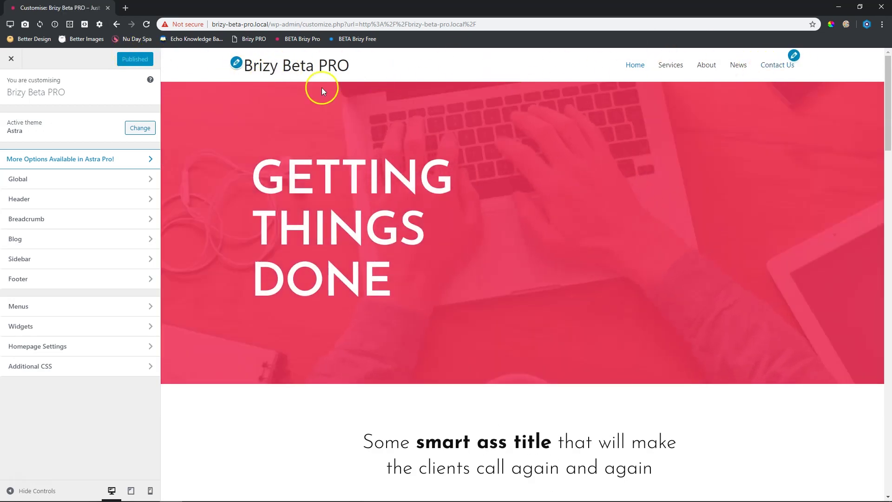
pyautogui.click(29, 201)
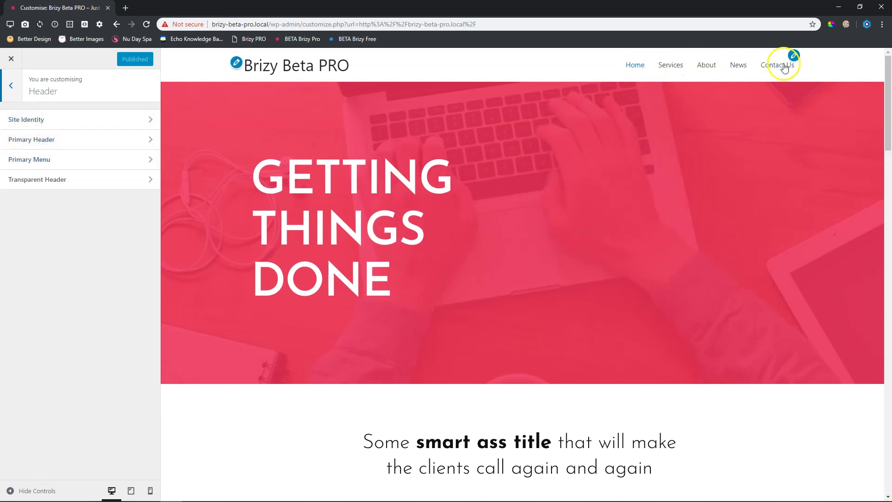
pyautogui.click(50, 140)
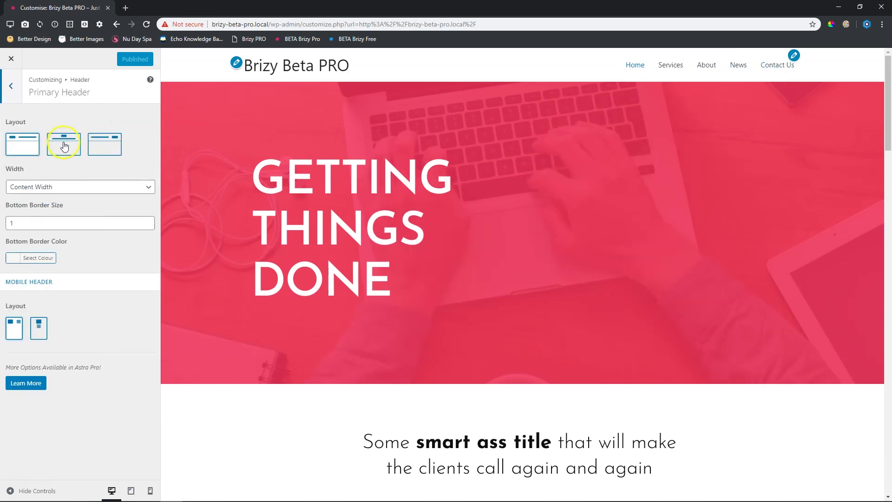
pyautogui.click(64, 146)
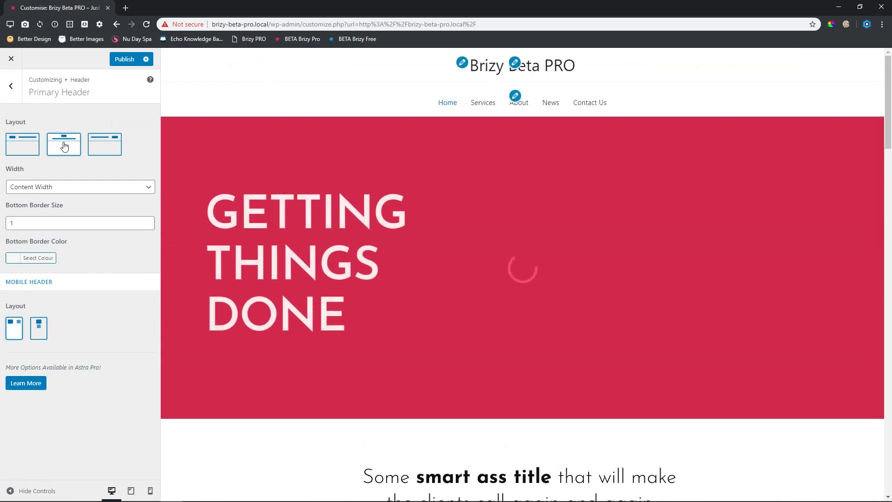
pyautogui.click(116, 149)
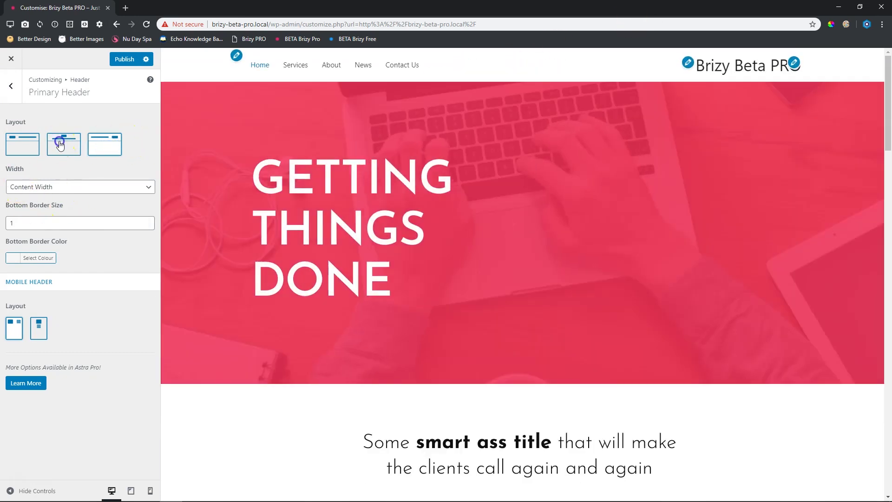
pyautogui.click(60, 144)
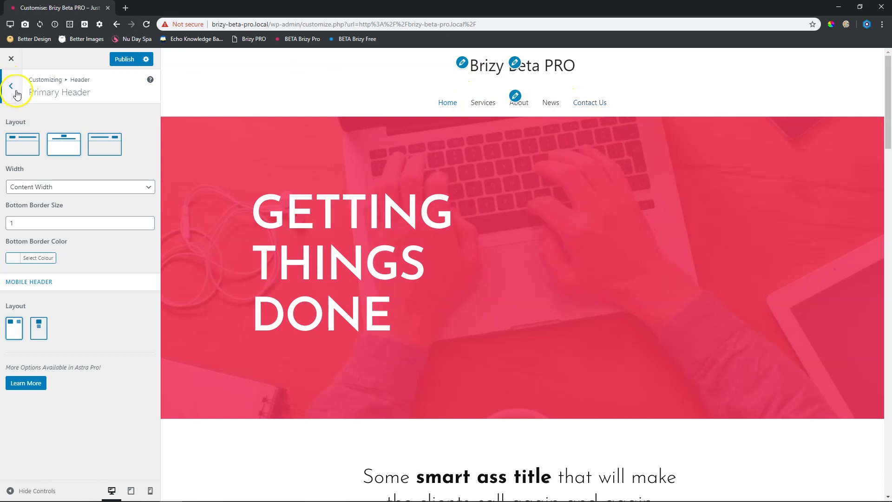
# Step: Set the last item in the primary menu to Search and look through the remaining menu options
pyautogui.click(12, 86)
pyautogui.click(20, 160)
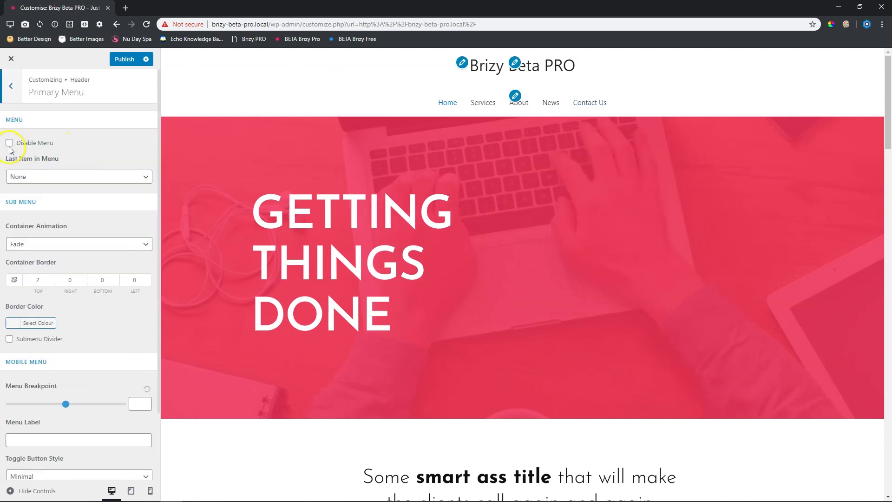
pyautogui.click(74, 176)
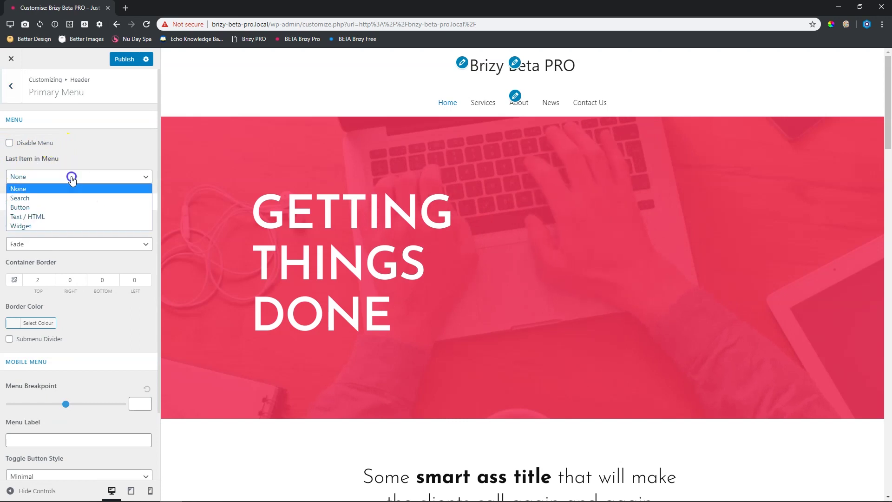
pyautogui.click(53, 193)
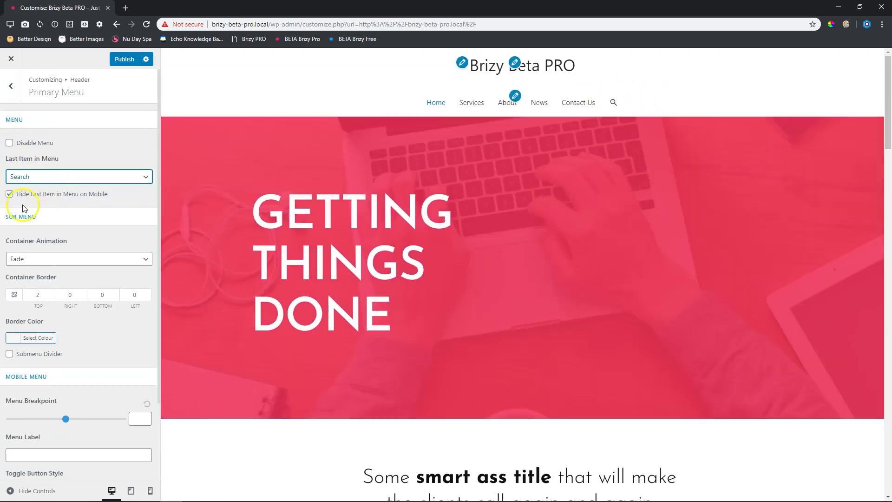
pyautogui.scroll(-2, 92, 195)
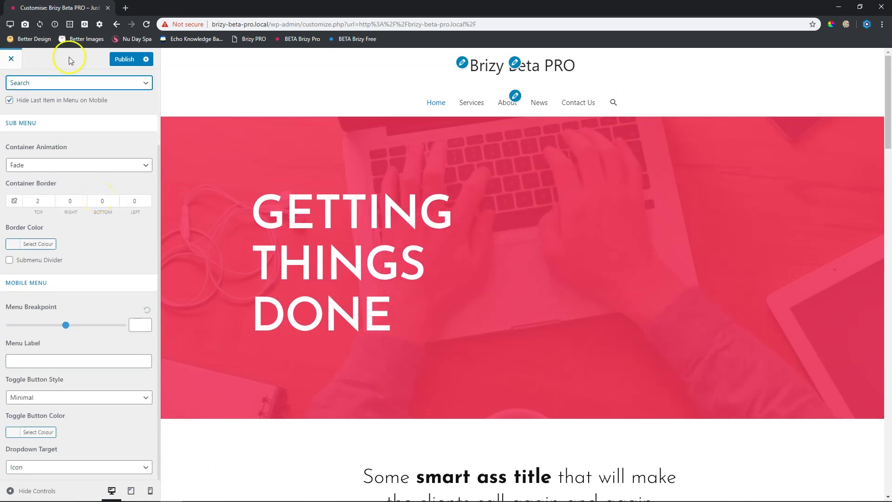
pyautogui.scroll(3, 58, 114)
pyautogui.click(20, 93)
pyautogui.click(12, 90)
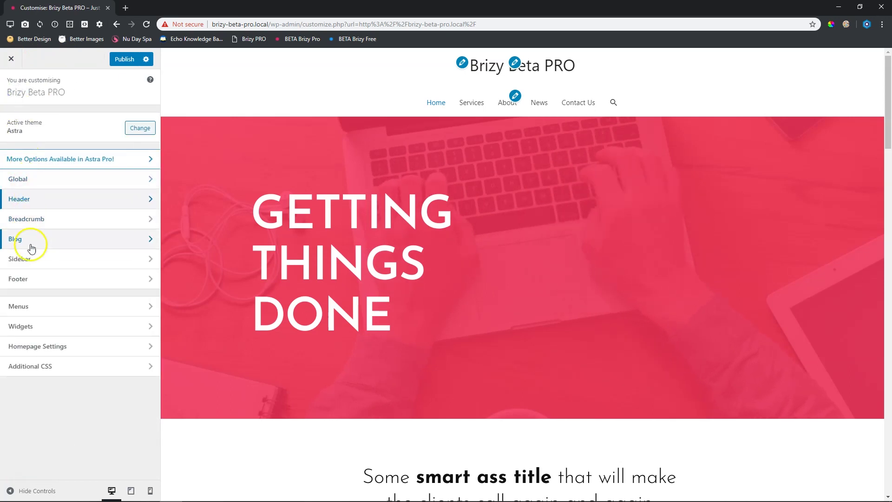
# Step: Set the global base Link Color to the pinkish red #d10247 and return to the main customiser options
pyautogui.click(40, 182)
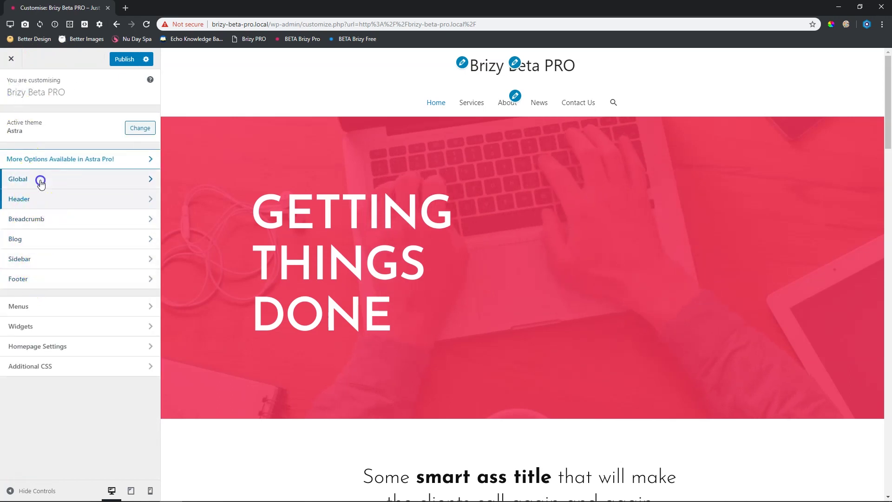
pyautogui.click(17, 135)
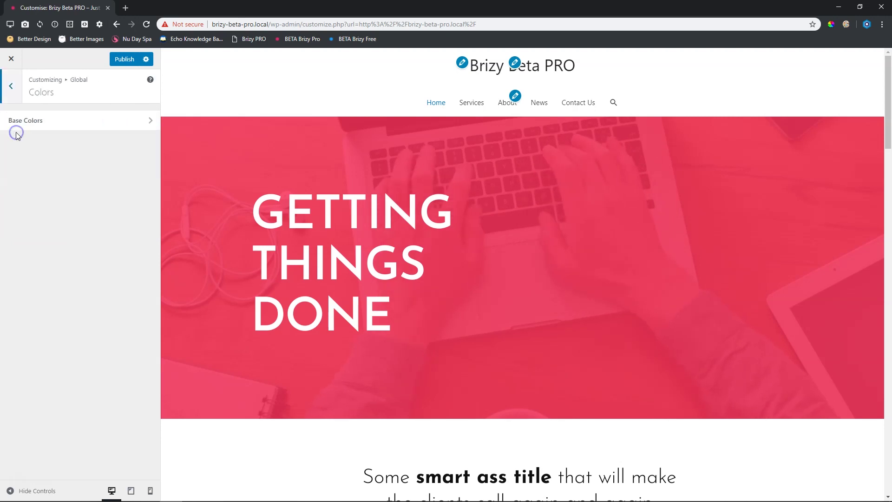
pyautogui.click(23, 124)
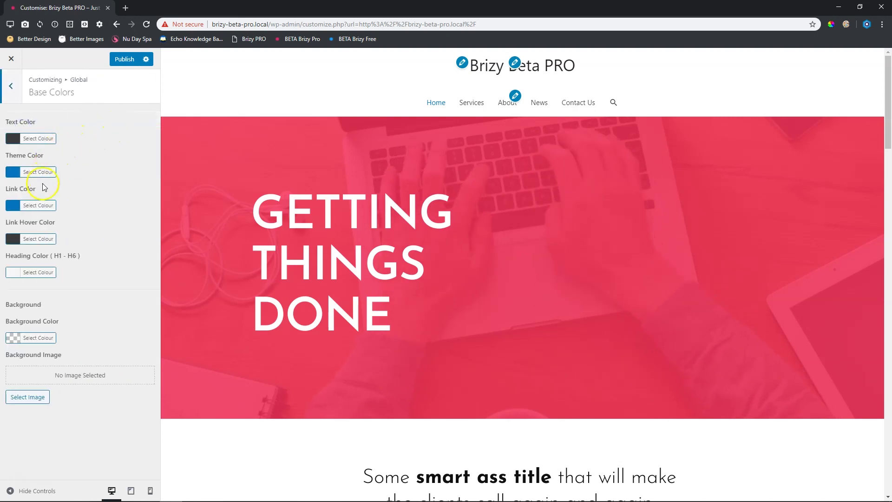
pyautogui.click(13, 206)
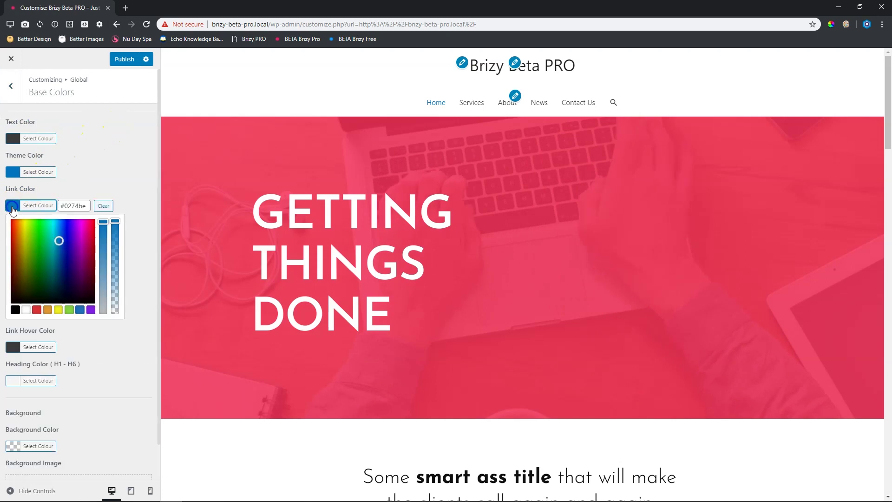
pyautogui.moveTo(85, 242); pyautogui.dragTo(80, 238)
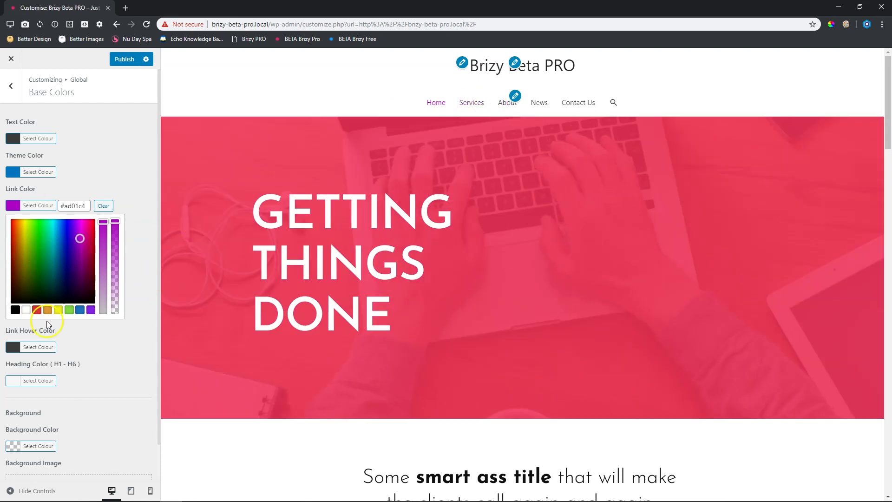
pyautogui.moveTo(81, 238); pyautogui.dragTo(93, 235)
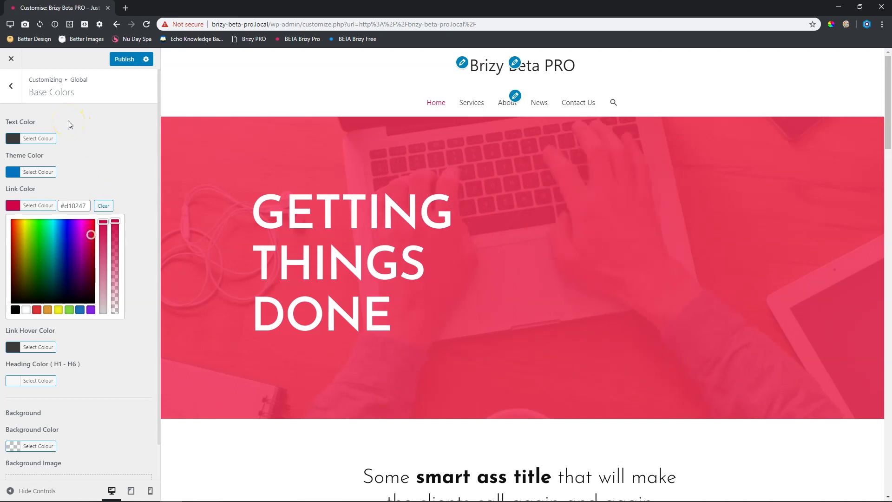
pyautogui.click(11, 89)
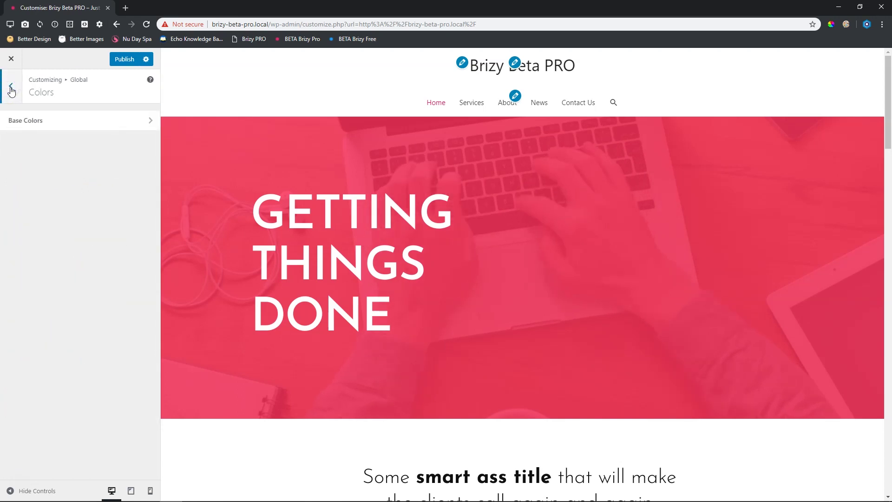
pyautogui.click(11, 87)
pyautogui.click(19, 88)
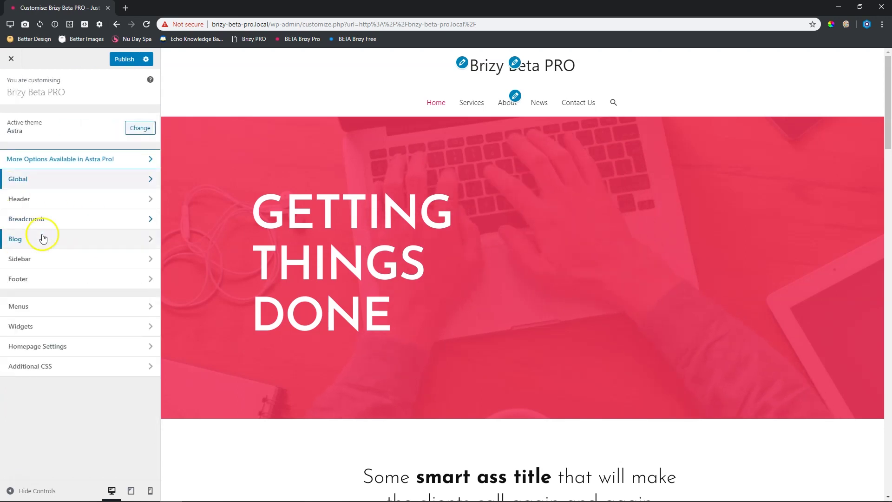
# Step: In Astra's Footer Bar settings, set the border colour to the pink #d6427d
pyautogui.click(35, 199)
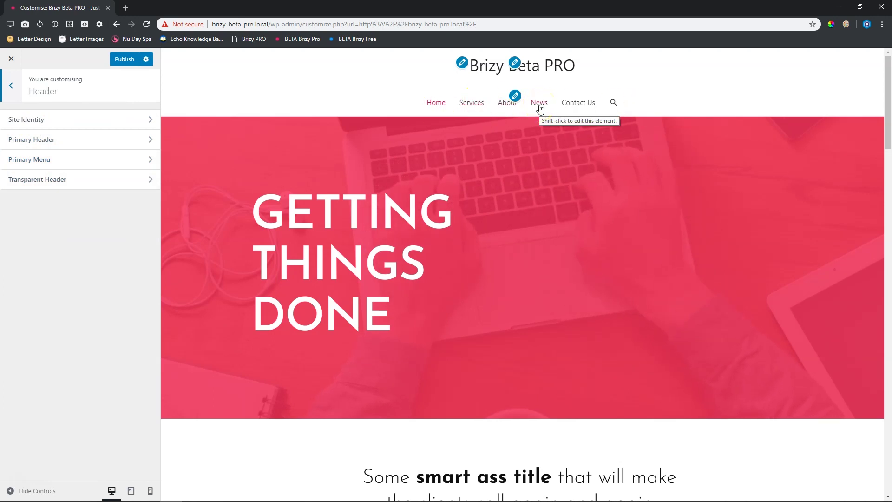
pyautogui.click(9, 84)
pyautogui.click(22, 281)
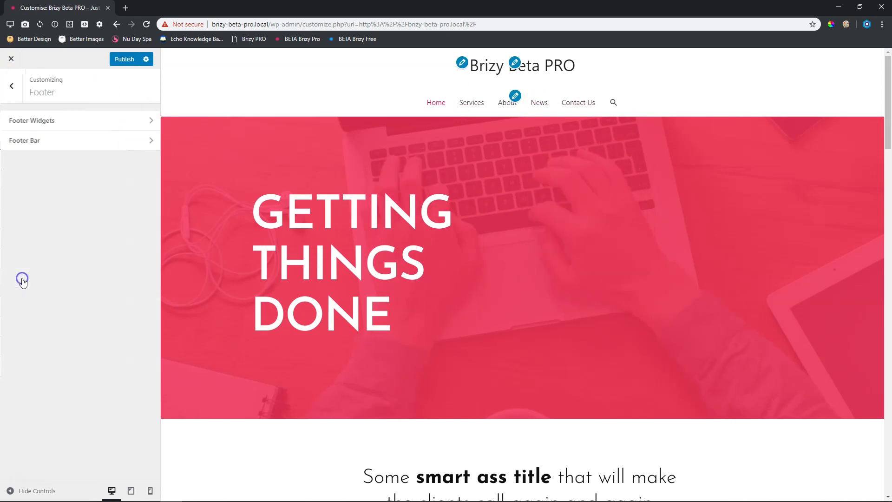
pyautogui.click(37, 142)
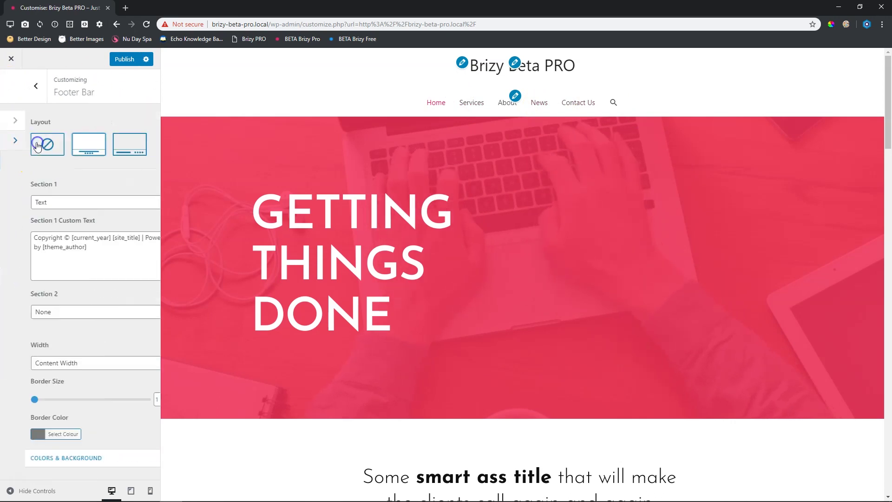
pyautogui.scroll(-15, 373, 224)
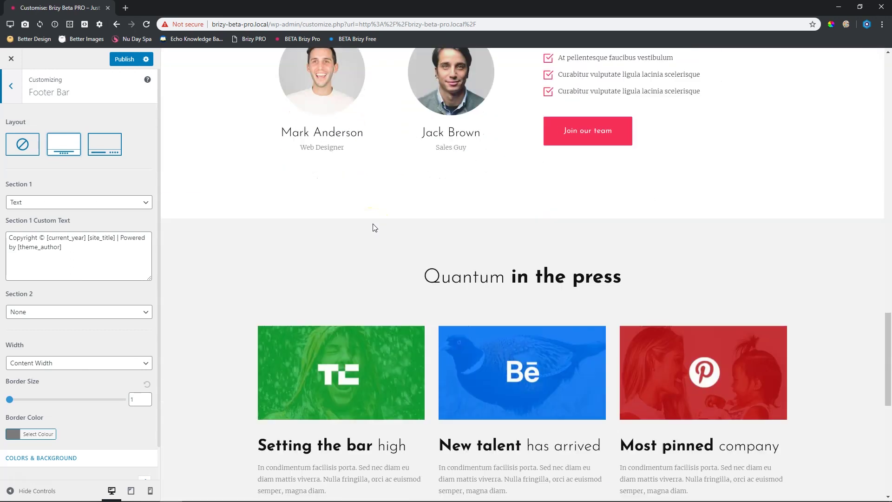
pyautogui.scroll(-10, 372, 224)
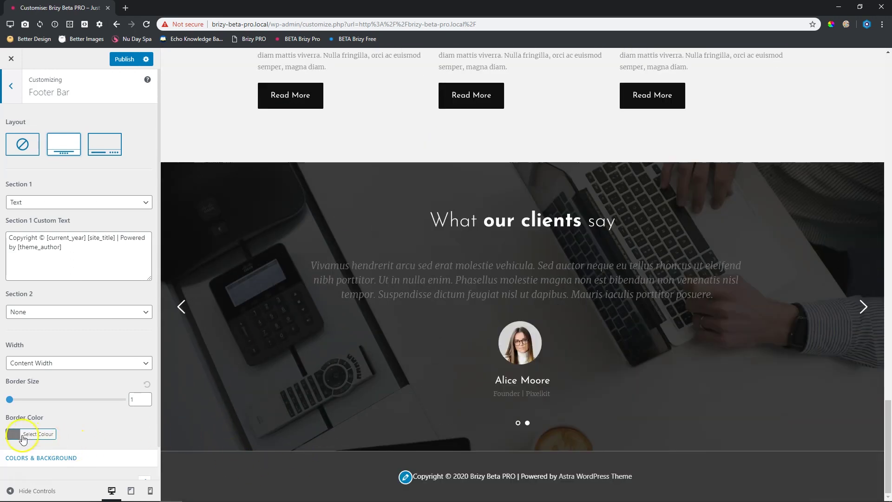
pyautogui.click(12, 434)
pyautogui.scroll(-3, 102, 409)
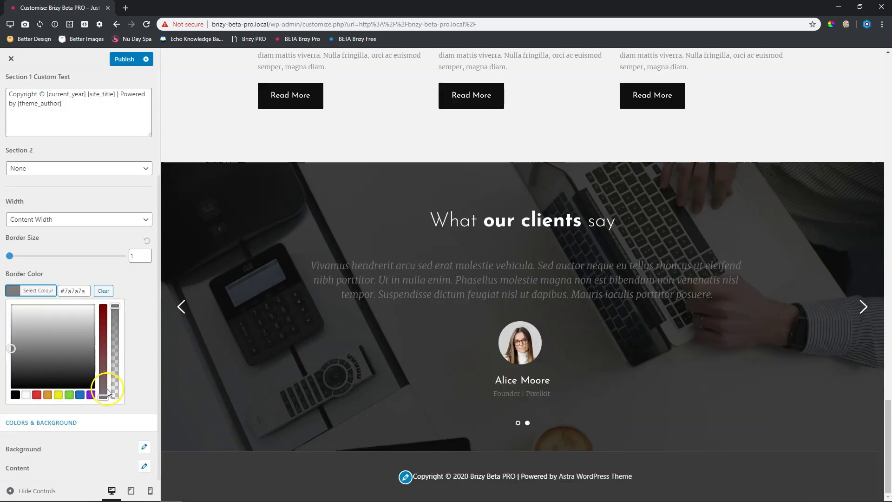
pyautogui.click(68, 395)
pyautogui.moveTo(78, 336); pyautogui.dragTo(89, 317)
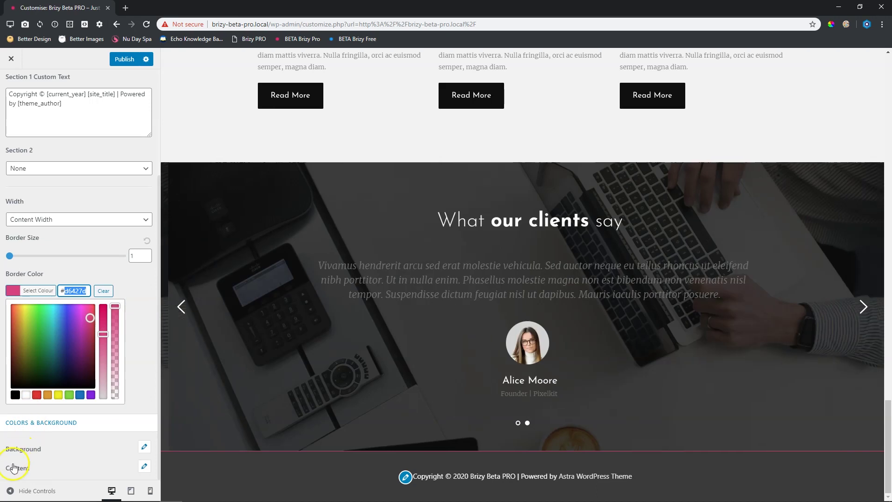
# Step: Set the Footer Bar's background colour to the same pink #d6427d and close the background options
pyautogui.click(144, 446)
pyautogui.scroll(-2, 150, 387)
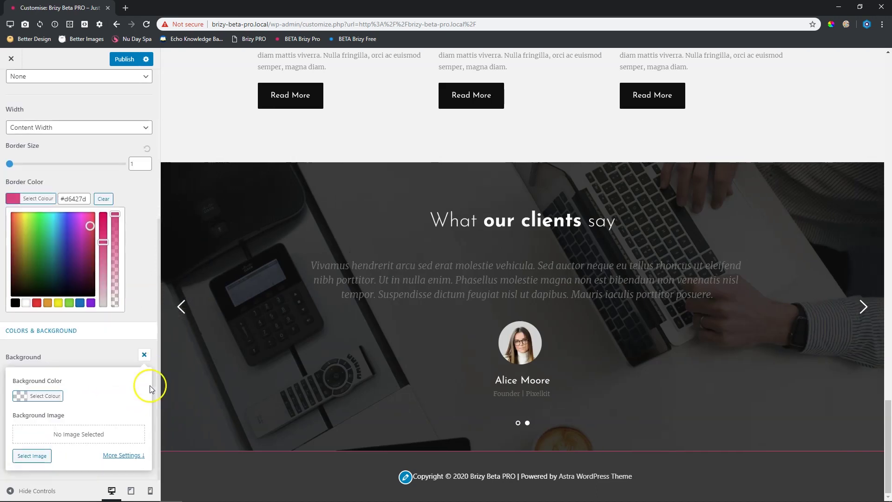
pyautogui.click(28, 396)
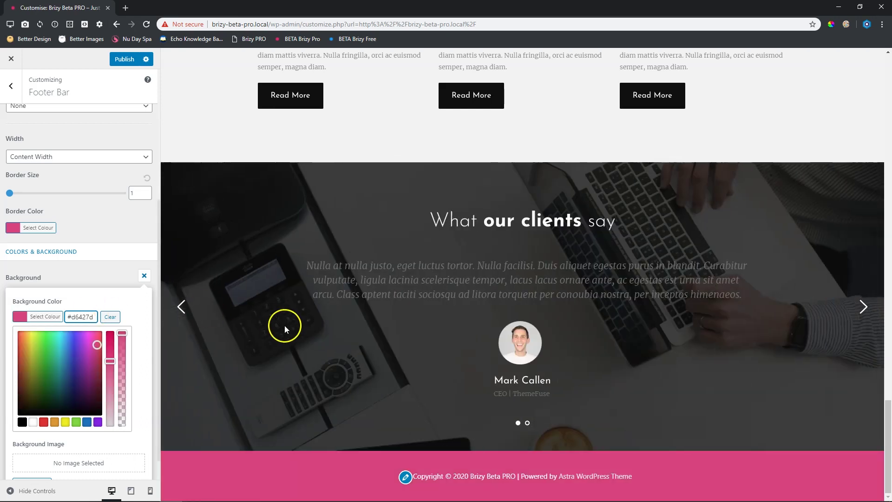
pyautogui.click(147, 275)
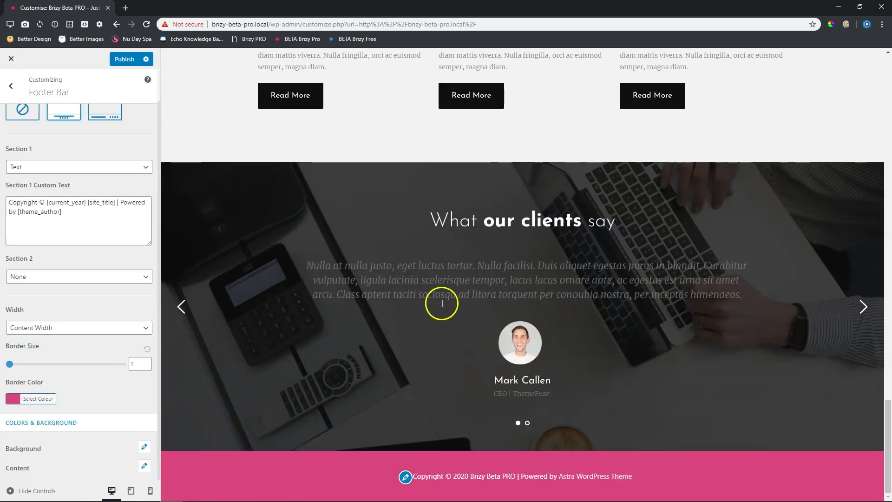
# Step: Publish the header and footer changes, leave the customiser, and check the live Home page down to its footer
pyautogui.scroll(20, 548, 352)
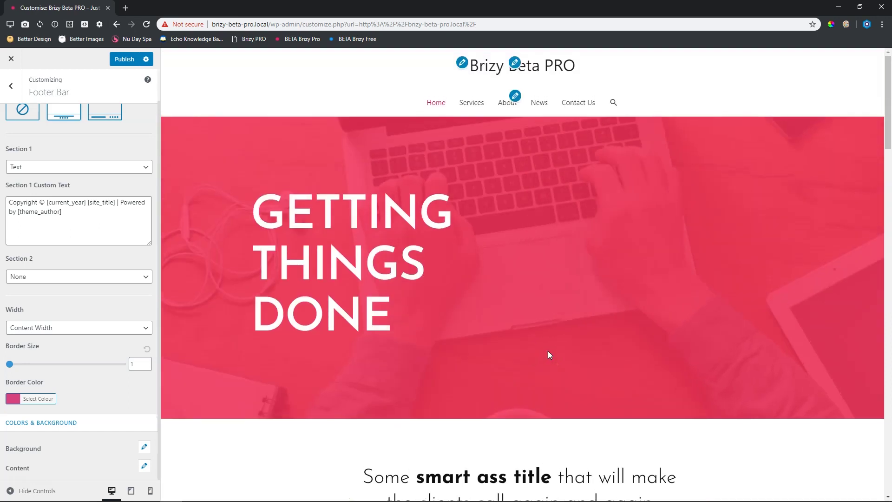
pyautogui.click(122, 60)
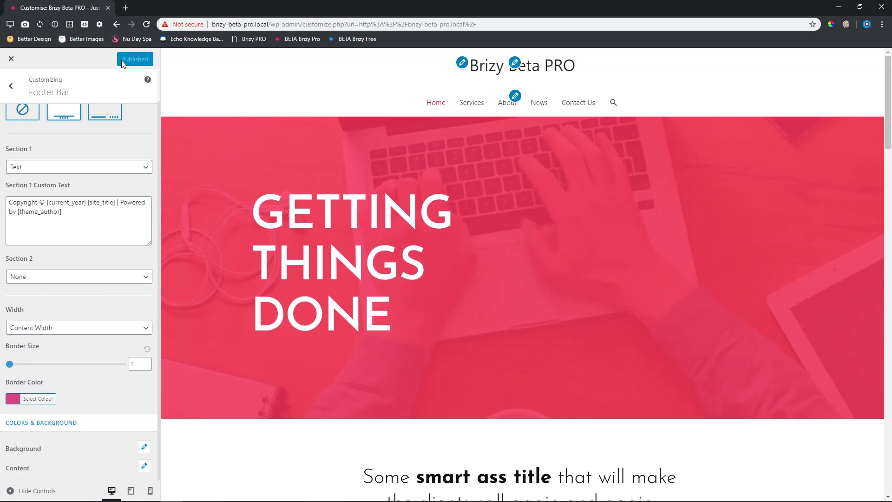
pyautogui.click(6, 59)
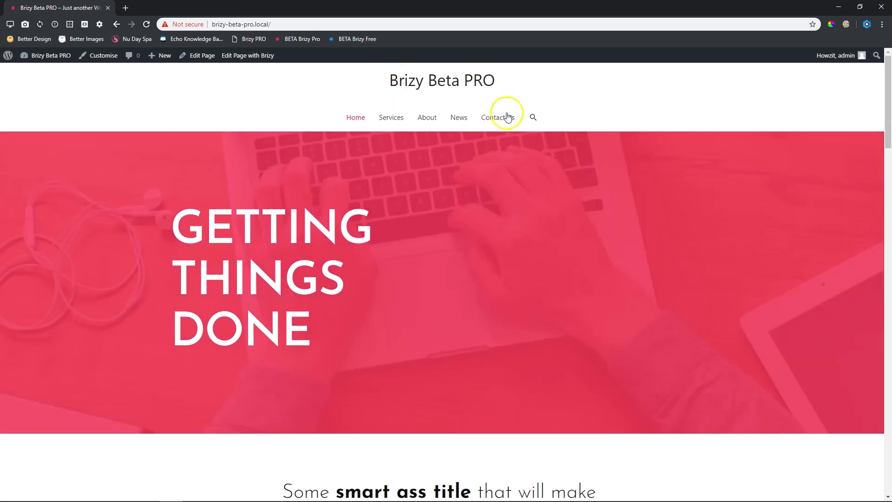
pyautogui.scroll(-15, 495, 237)
pyautogui.scroll(-10, 494, 240)
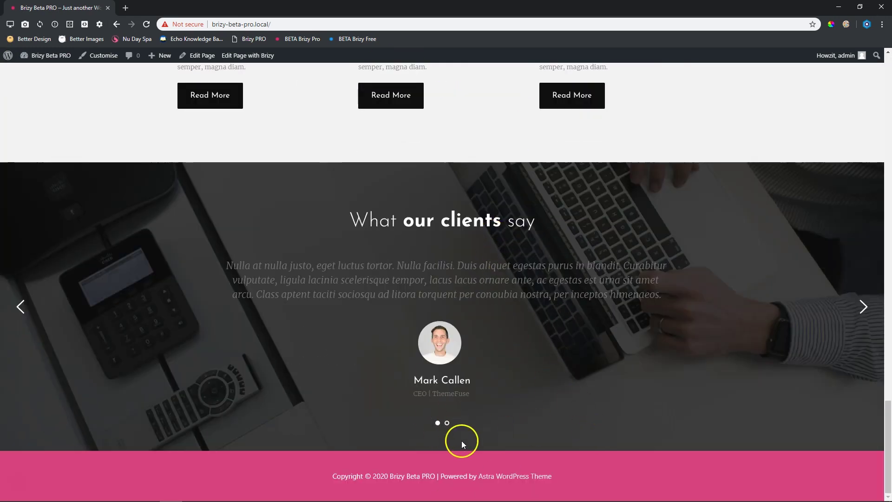
pyautogui.scroll(20, 462, 444)
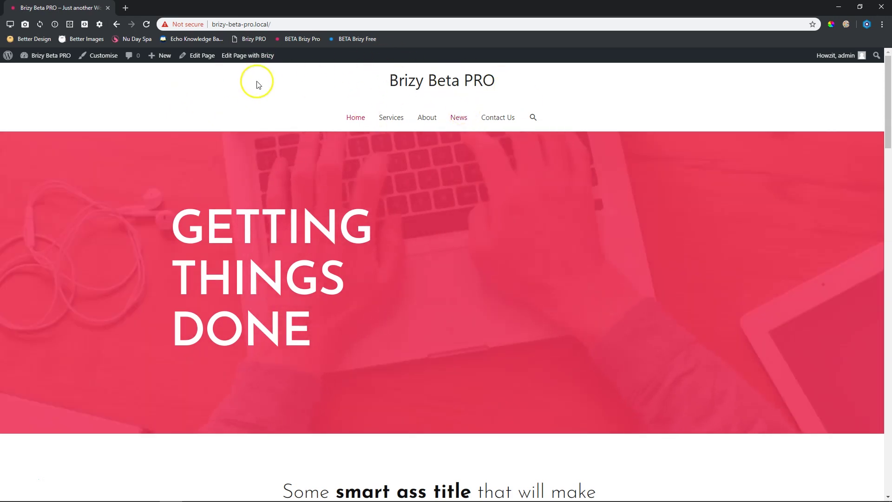
# Step: Open the Home page in Brizy, check its page template choices, and go to the page's WordPress dashboard editor
pyautogui.click(261, 56)
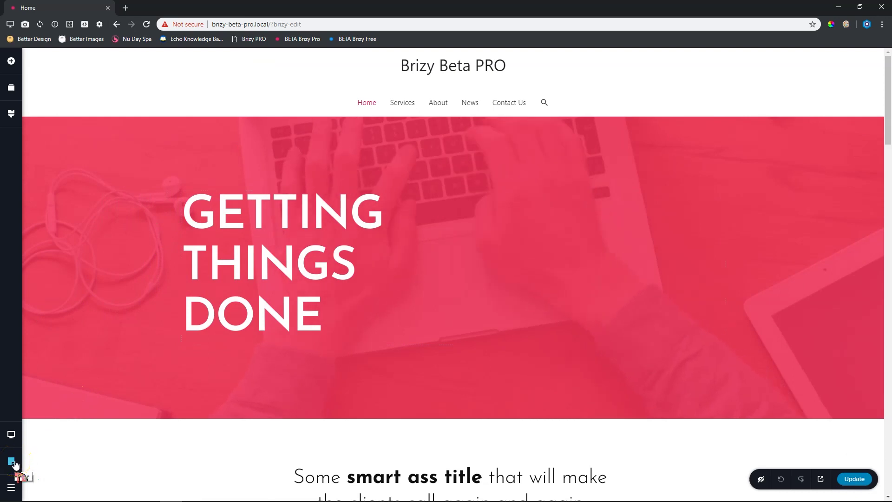
pyautogui.click(13, 462)
pyautogui.click(45, 385)
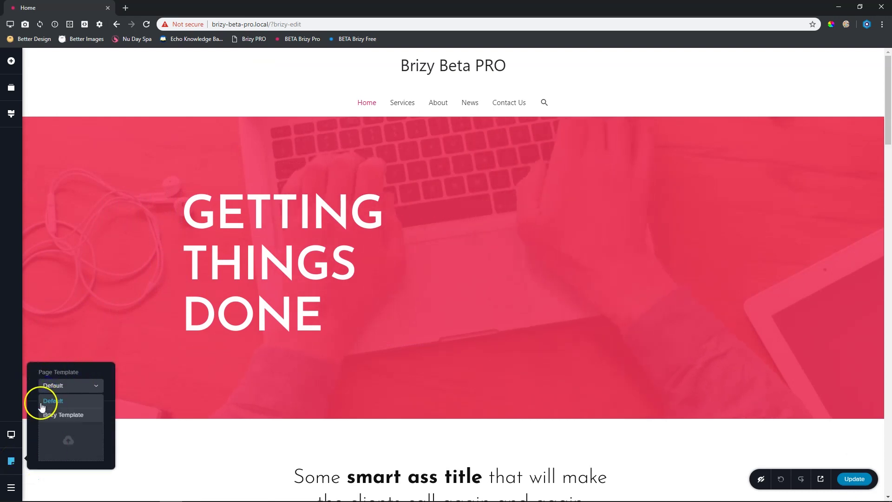
pyautogui.click(88, 384)
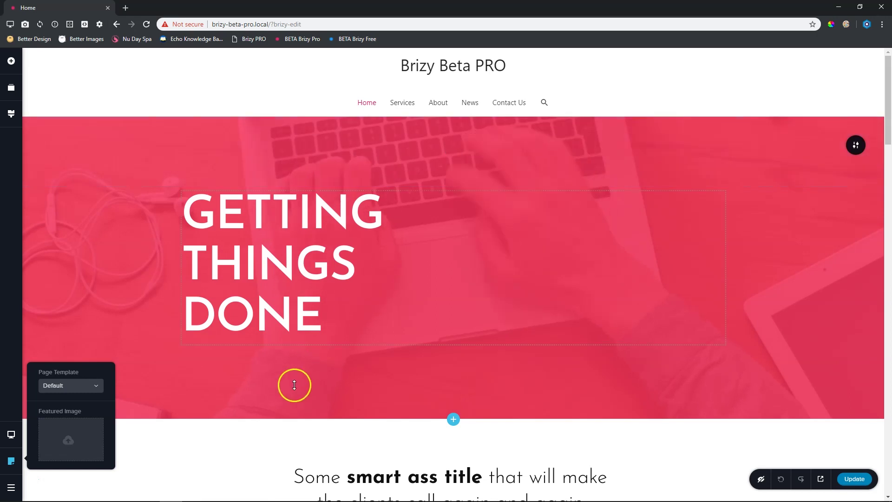
pyautogui.click(9, 488)
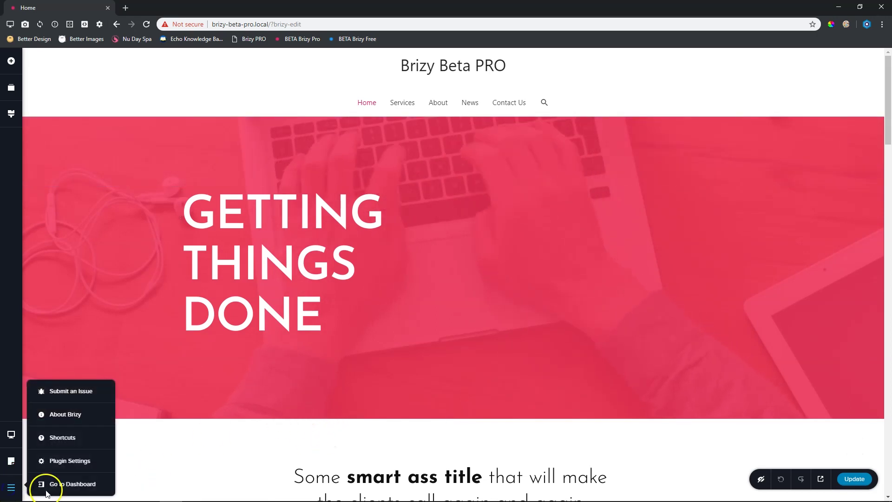
pyautogui.click(74, 485)
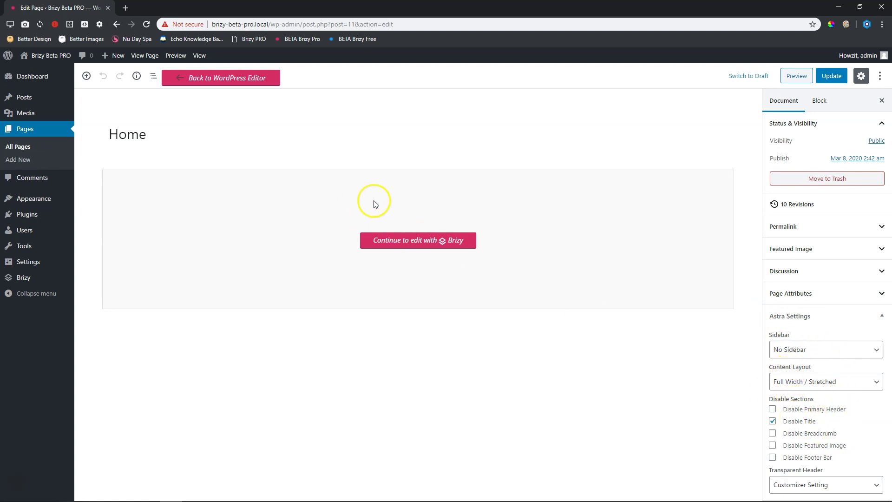
# Step: Review the customiser's global Container layout settings against the page preview, then return to the Home page's editing screen
pyautogui.moveTo(34, 199)
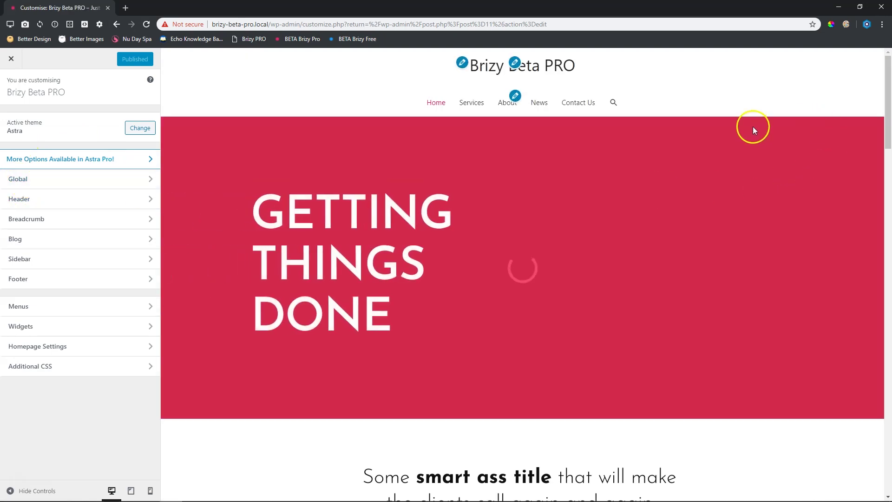
pyautogui.click(84, 177)
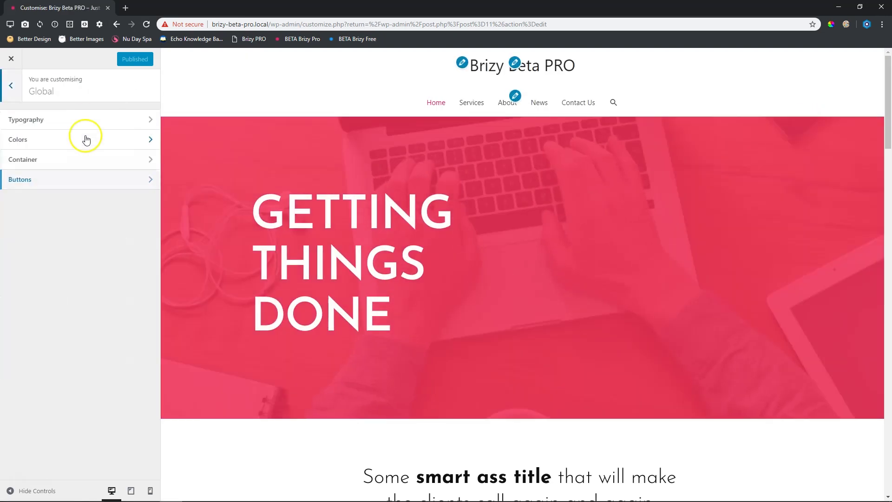
pyautogui.click(73, 160)
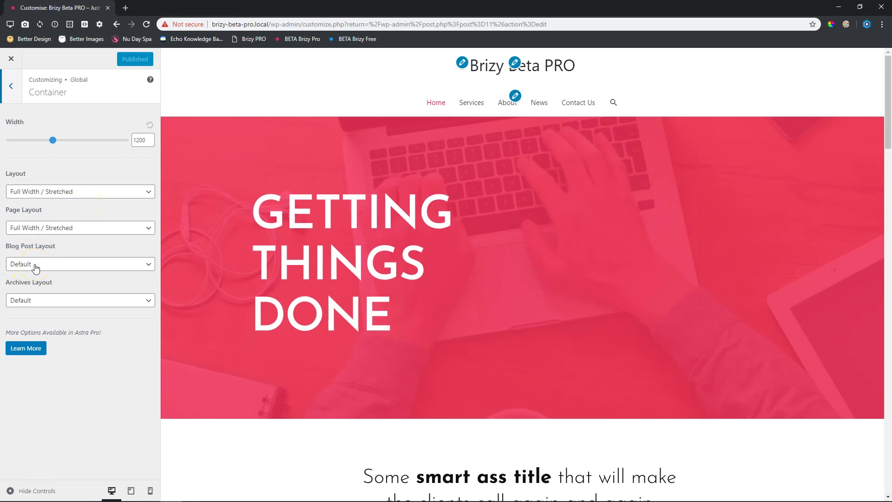
pyautogui.scroll(-5, 362, 326)
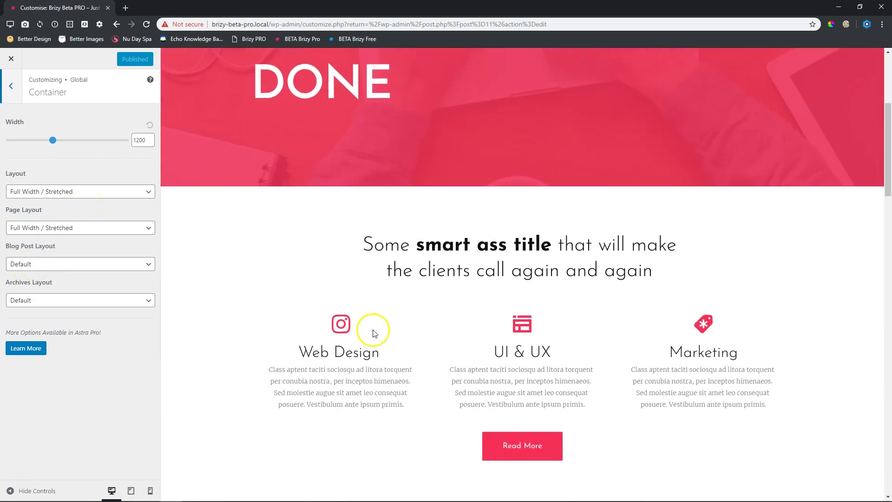
pyautogui.scroll(5, 374, 333)
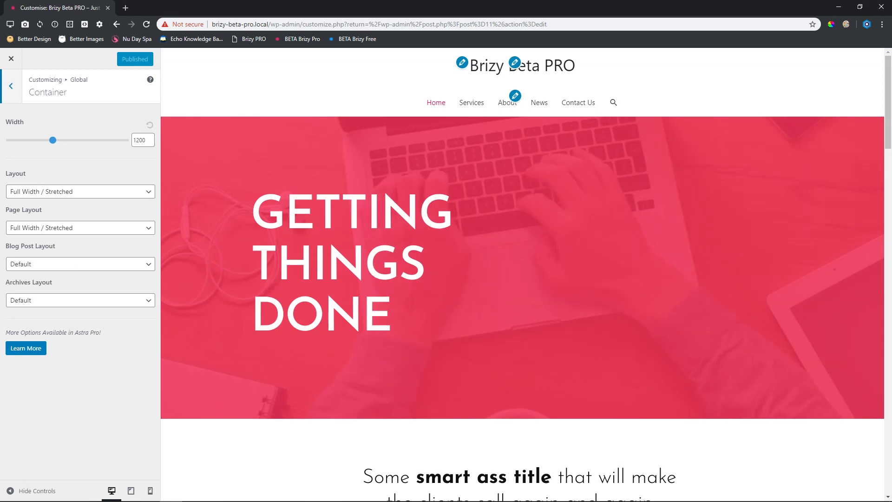
pyautogui.click(13, 59)
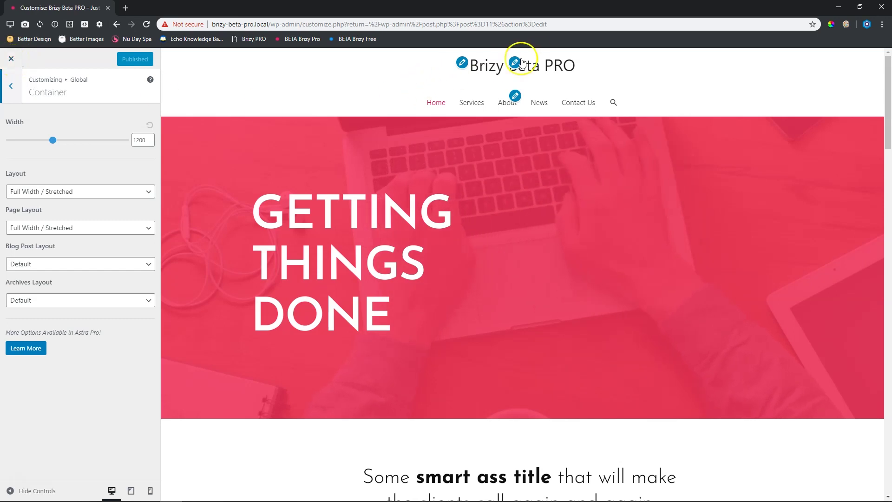
pyautogui.scroll(-4, 564, 166)
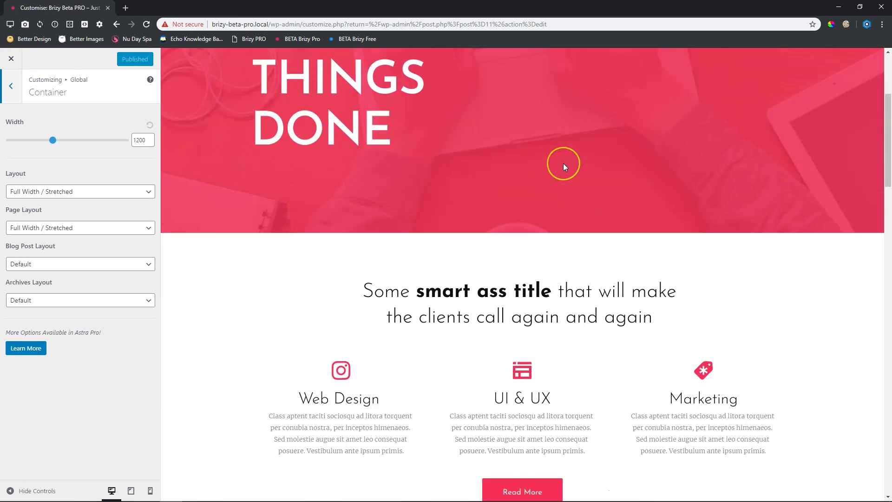
pyautogui.scroll(4, 563, 163)
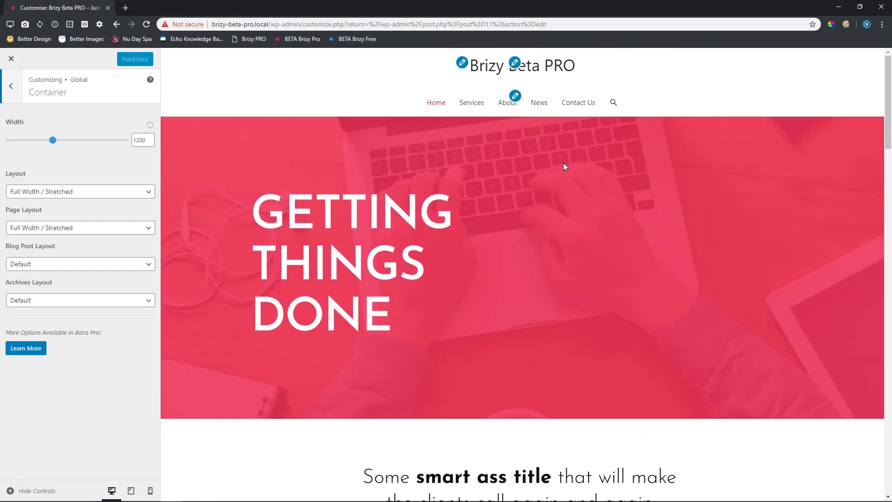
pyautogui.click(9, 61)
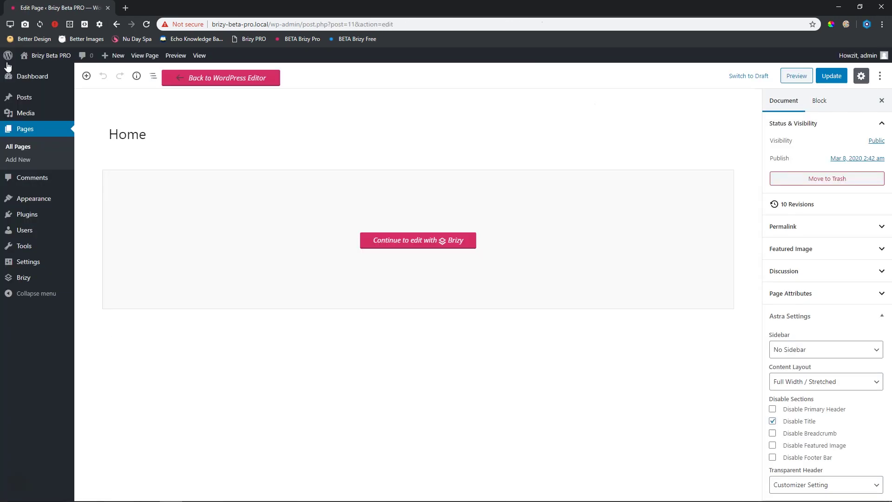
# Step: Visit the live site and examine how the Brizy content sits between the theme's header and footer
pyautogui.click(38, 58)
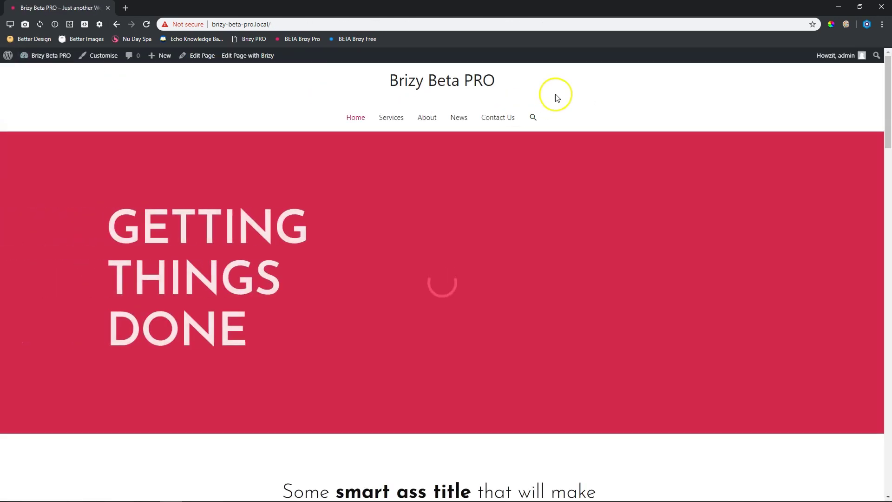
pyautogui.scroll(-13, 416, 116)
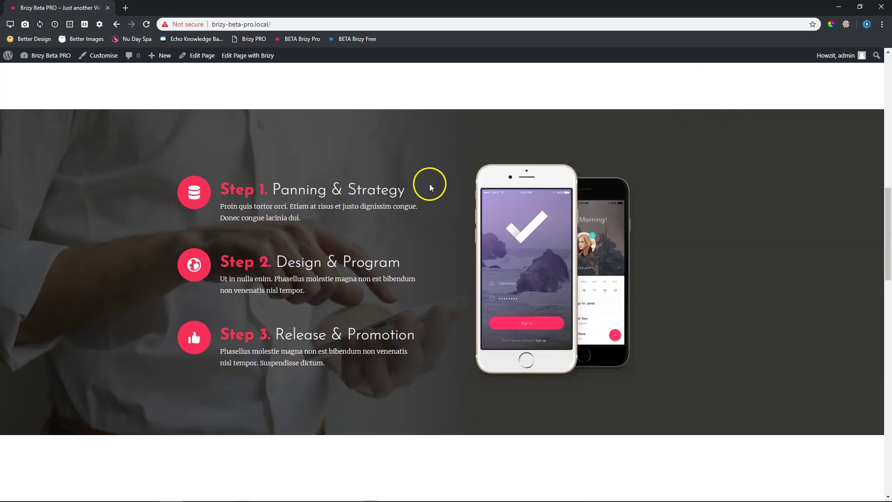
pyautogui.scroll(-15, 430, 183)
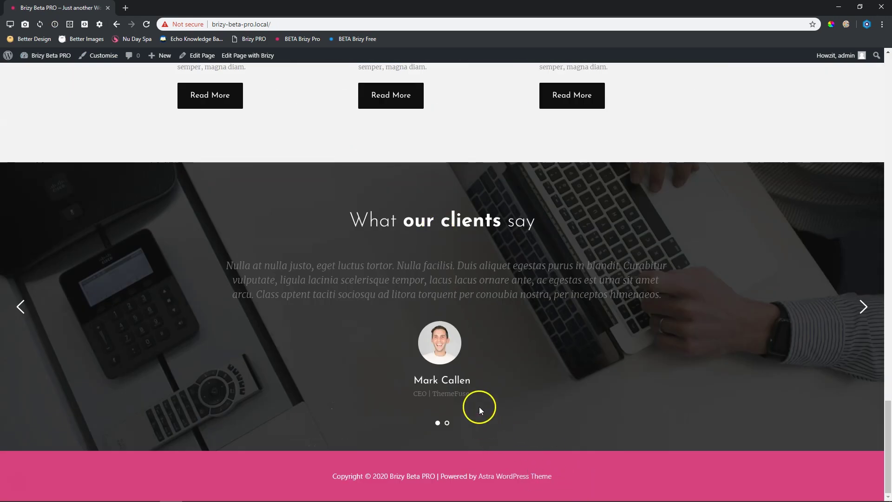
pyautogui.scroll(20, 480, 407)
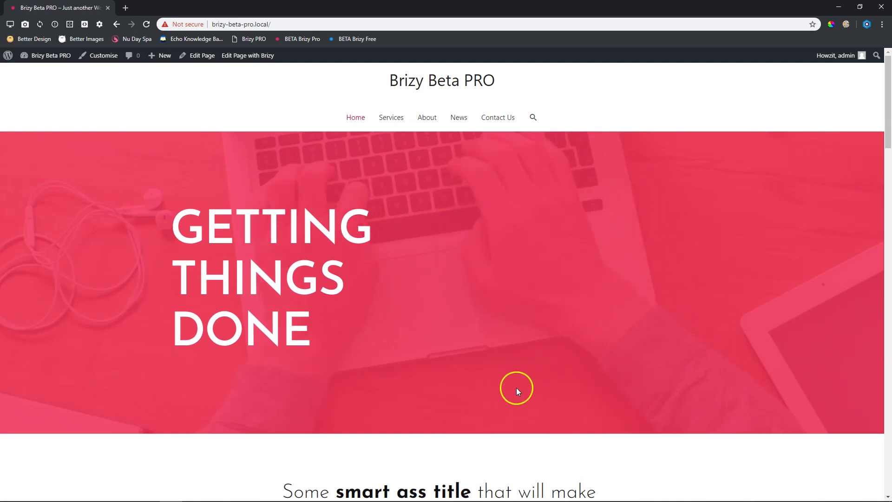
pyautogui.moveTo(171, 224); pyautogui.dragTo(382, 233)
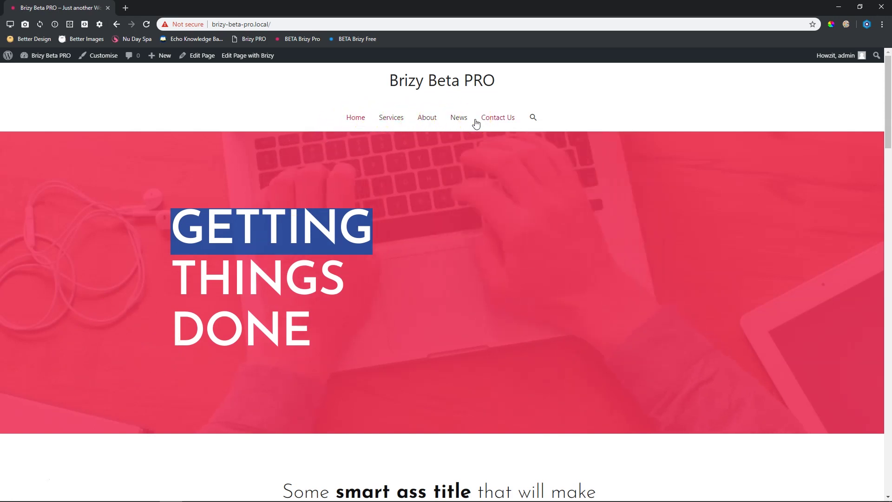
pyautogui.scroll(-10, 476, 122)
pyautogui.scroll(-15, 476, 122)
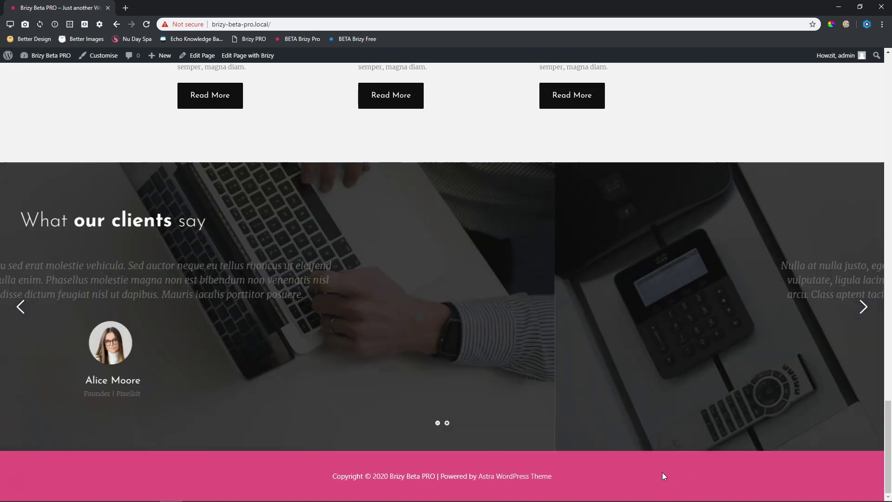
pyautogui.scroll(15, 664, 475)
pyautogui.scroll(20, 663, 475)
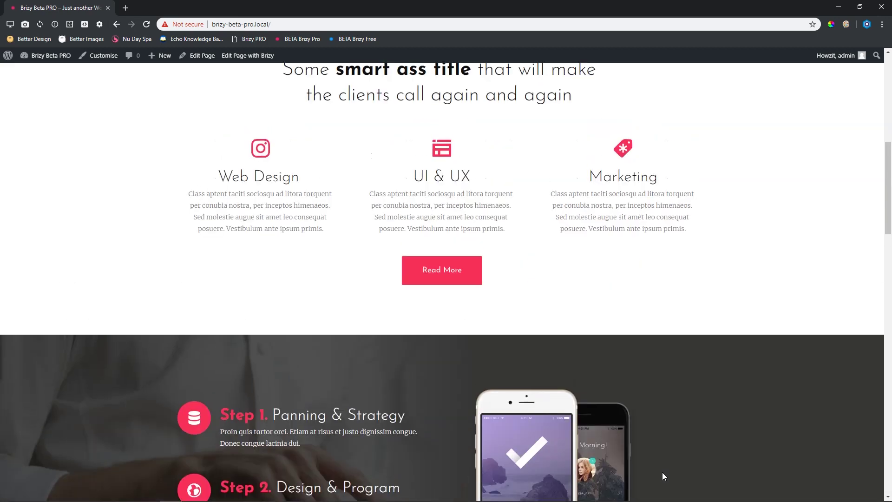